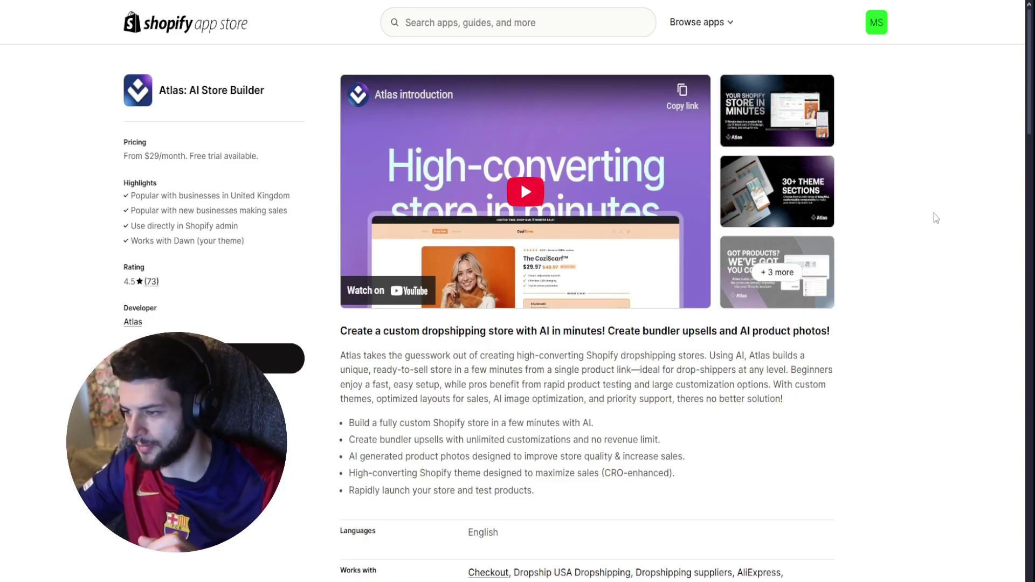
{"action": "scroll", "coordinate": [933, 214], "scroll_direction": "down", "scroll_amount": 3}
{"action": "left_click_drag", "start_coordinate": [340, 207], "coordinate": [610, 205]}
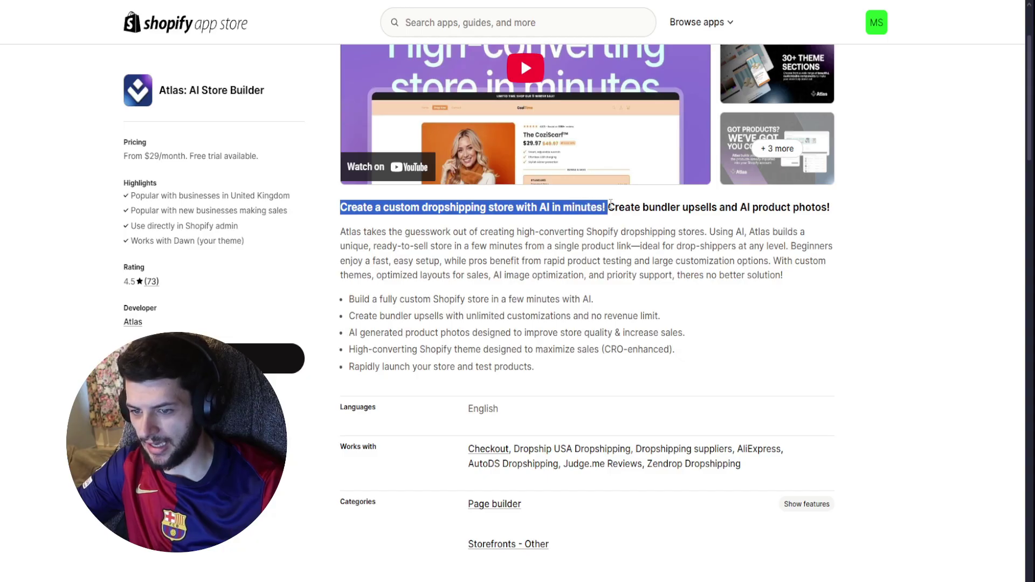
{"action": "left_click_drag", "start_coordinate": [382, 207], "coordinate": [603, 207]}
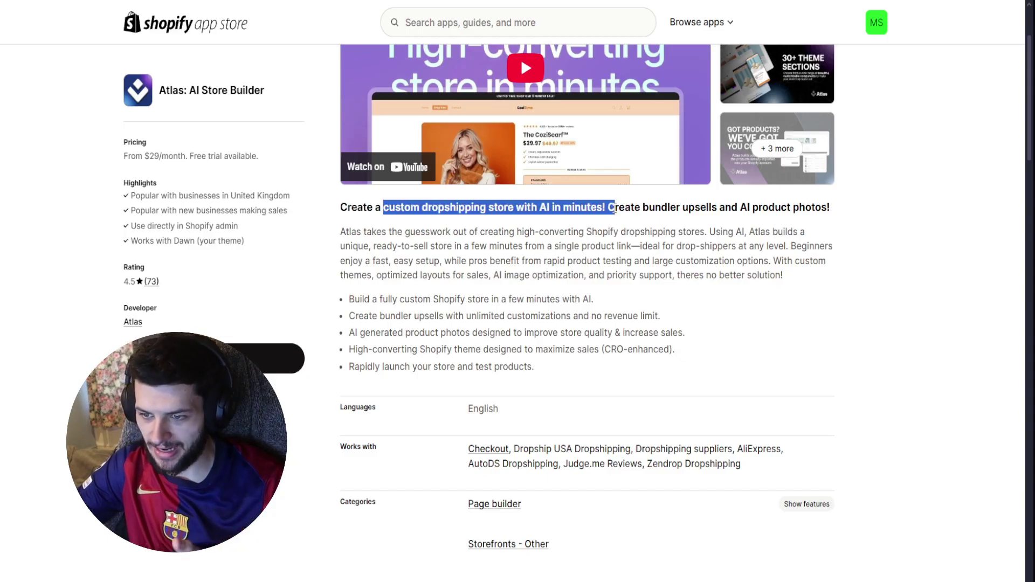
{"action": "left_click", "coordinate": [598, 209]}
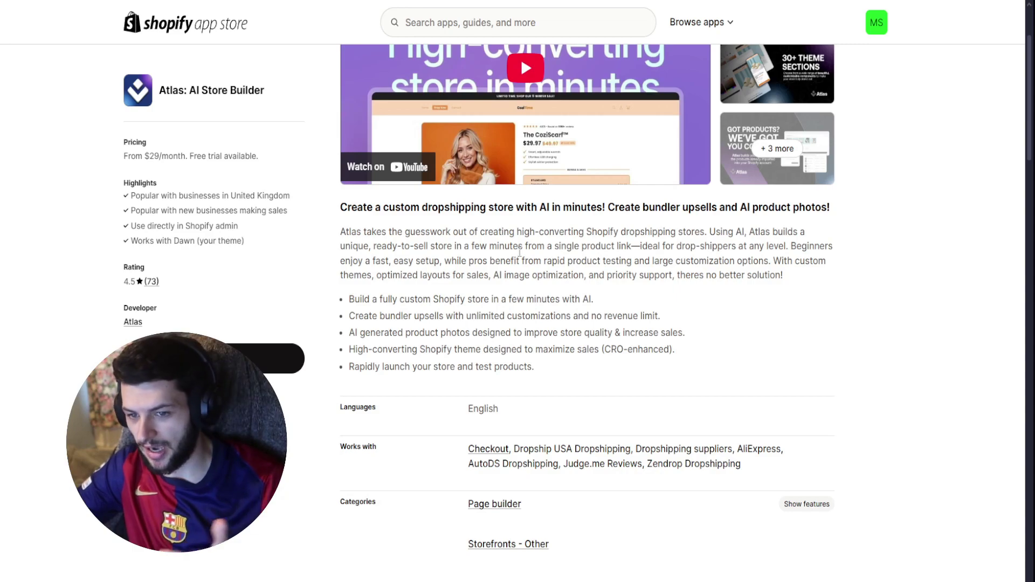
{"action": "left_click_drag", "start_coordinate": [509, 232], "coordinate": [710, 231]}
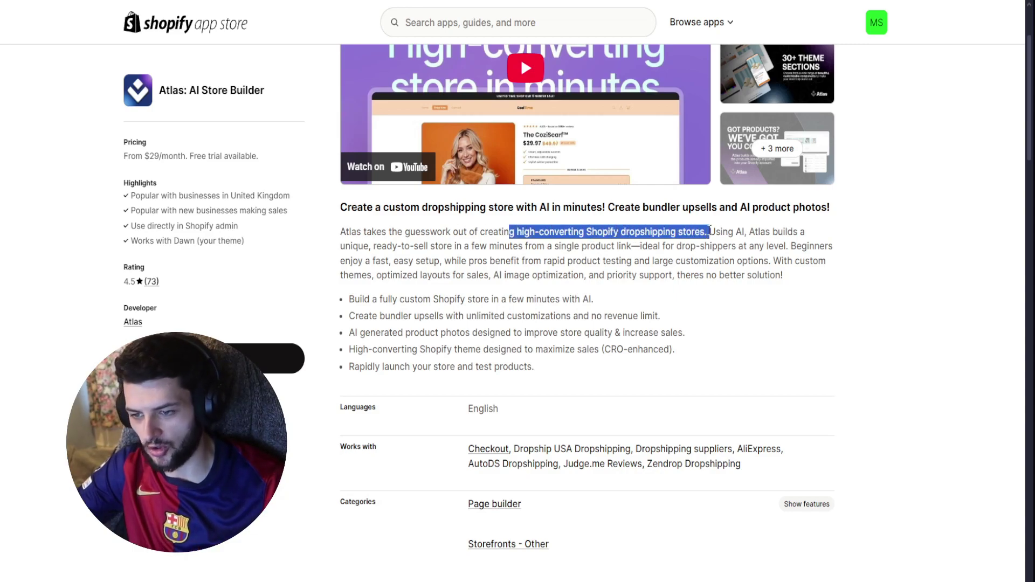
{"action": "left_click", "coordinate": [725, 231]}
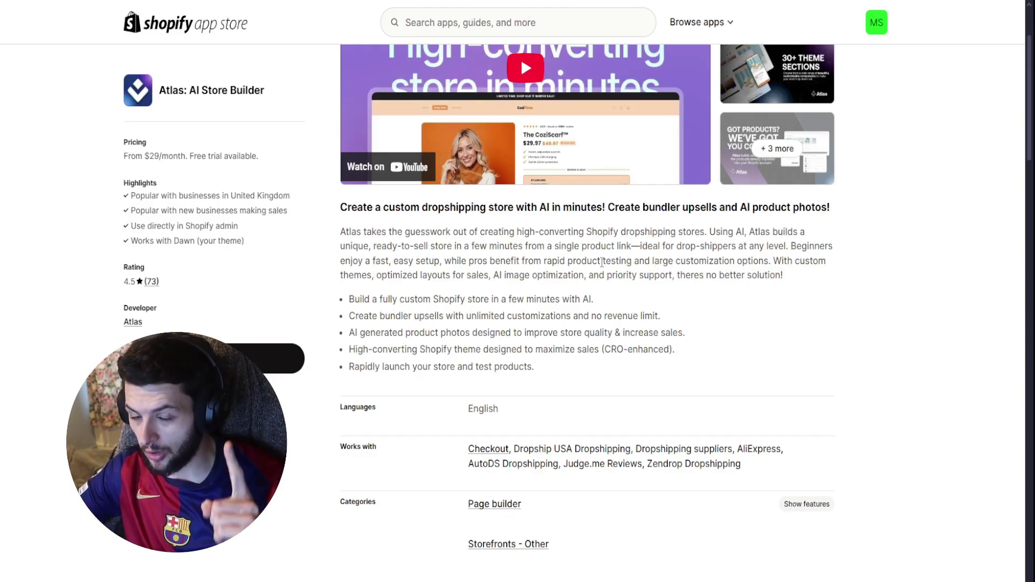
{"action": "left_click_drag", "start_coordinate": [555, 247], "coordinate": [632, 241]}
{"action": "left_click_drag", "start_coordinate": [789, 247], "coordinate": [885, 247]}
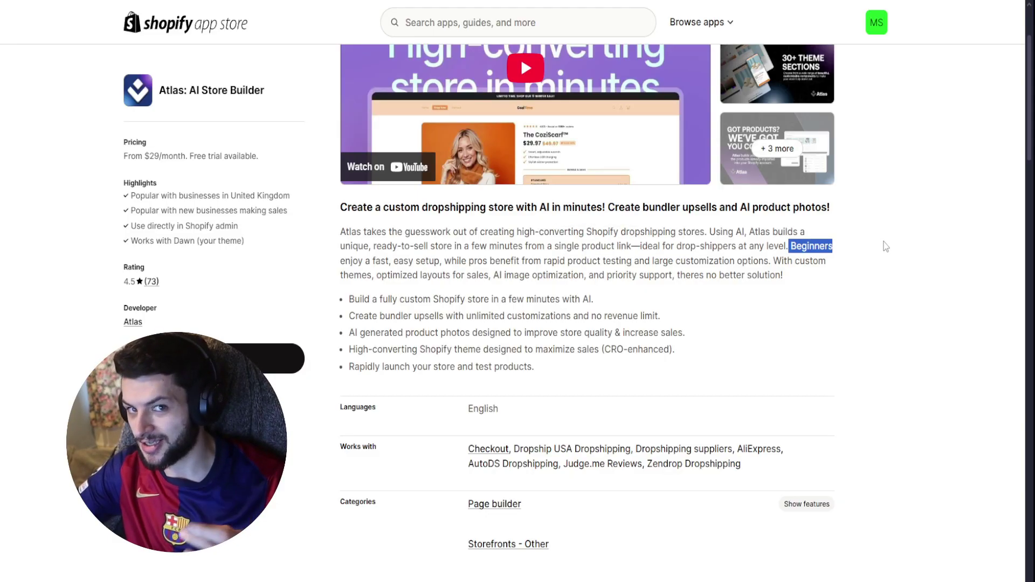
{"action": "left_click", "coordinate": [885, 248]}
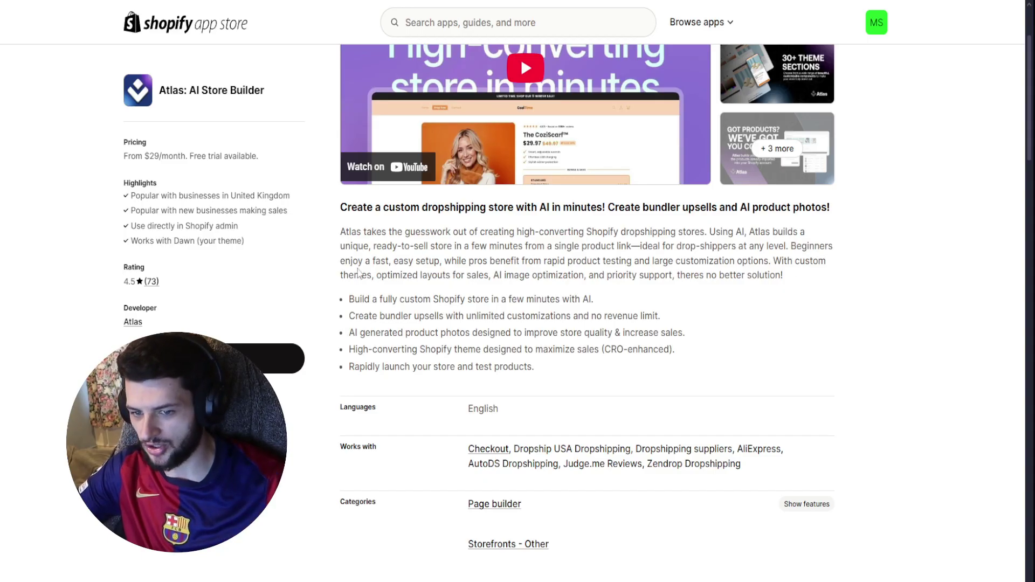
{"action": "left_click_drag", "start_coordinate": [351, 261], "coordinate": [441, 259]}
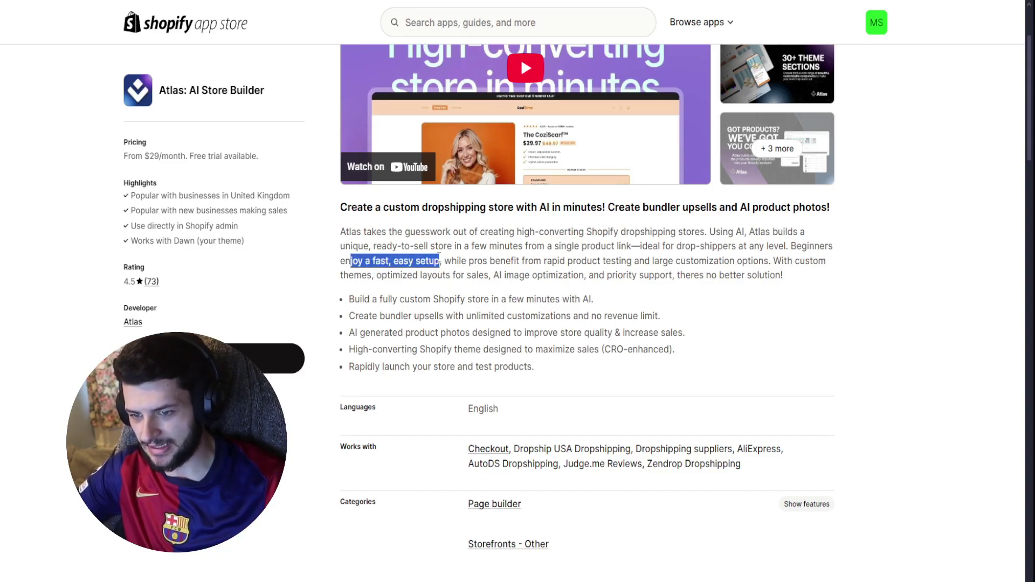
{"action": "left_click", "coordinate": [448, 259]}
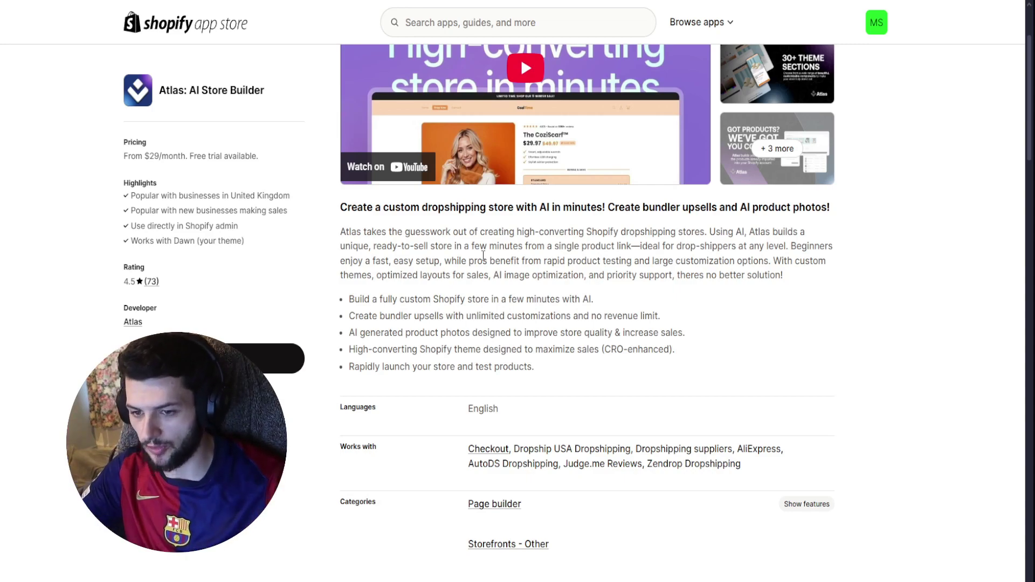
- Highlight the listing's selling points: rapid product testing, customization options, custom themes and AI image optimization
{"action": "left_click_drag", "start_coordinate": [490, 260], "coordinate": [634, 261]}
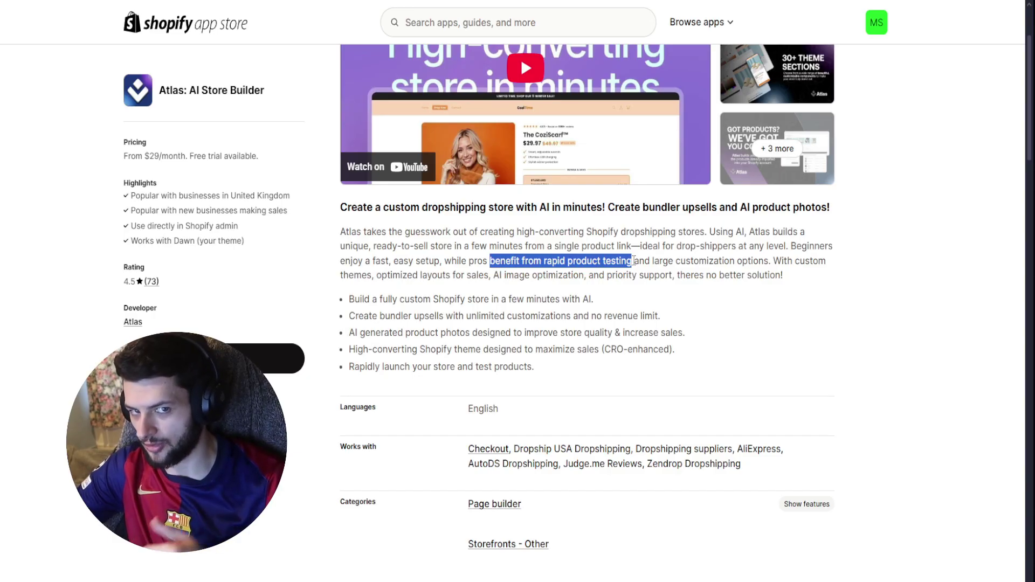
{"action": "left_click_drag", "start_coordinate": [645, 261], "coordinate": [783, 260]}
{"action": "left_click", "coordinate": [738, 272]}
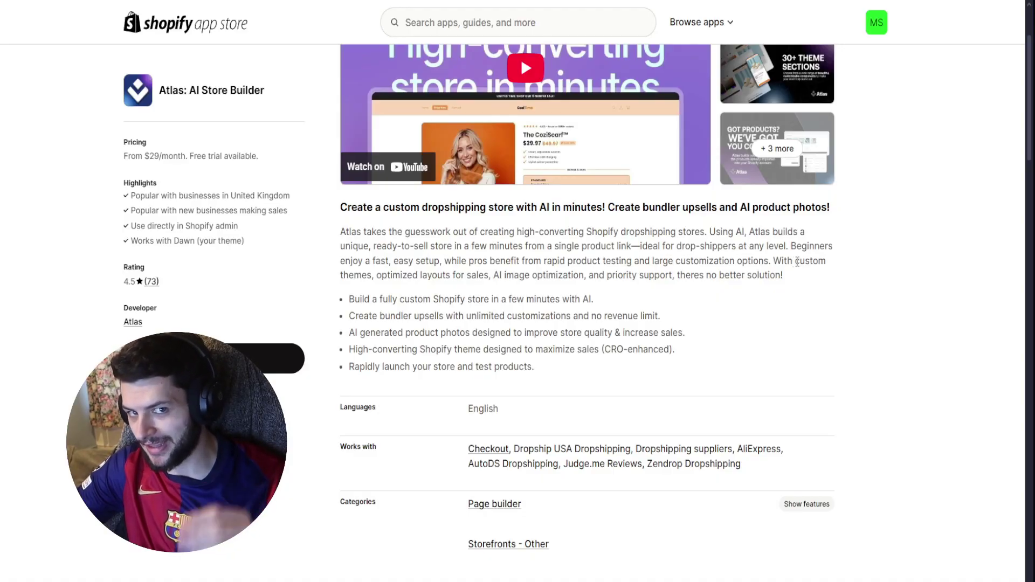
{"action": "left_click_drag", "start_coordinate": [792, 263], "coordinate": [488, 269]}
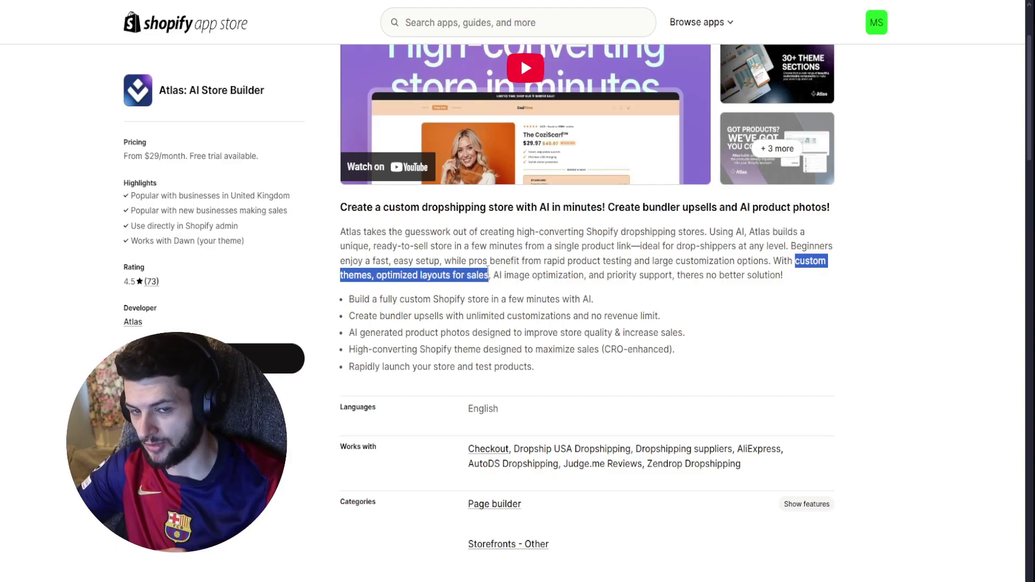
{"action": "left_click", "coordinate": [505, 264]}
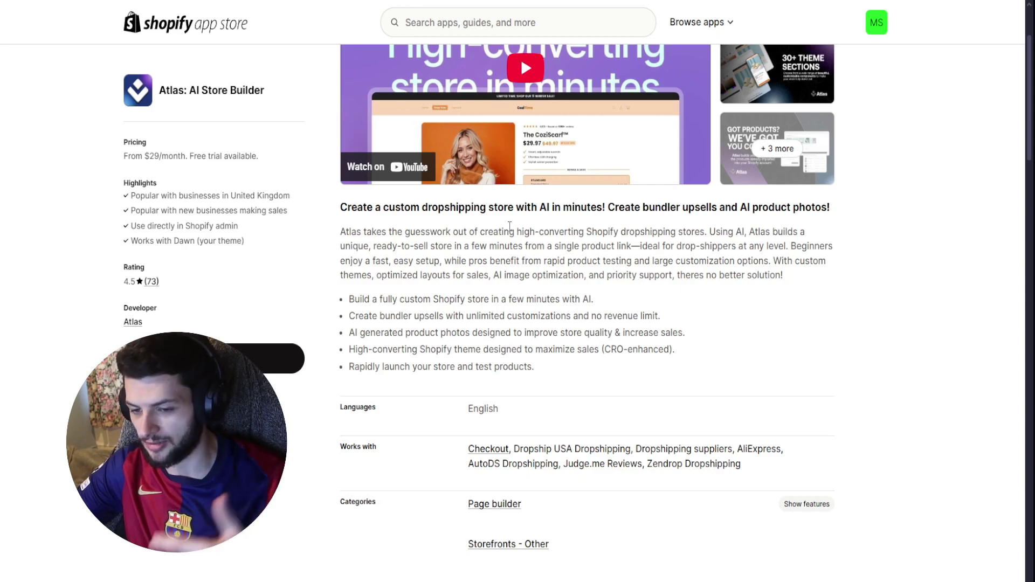
{"action": "left_click_drag", "start_coordinate": [493, 275], "coordinate": [587, 275]}
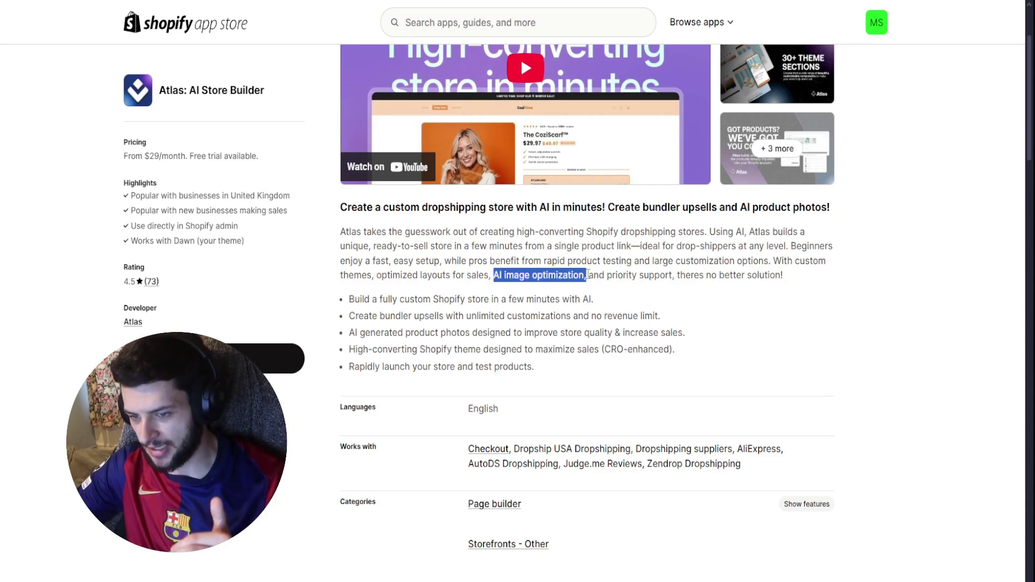
{"action": "left_click", "coordinate": [588, 275]}
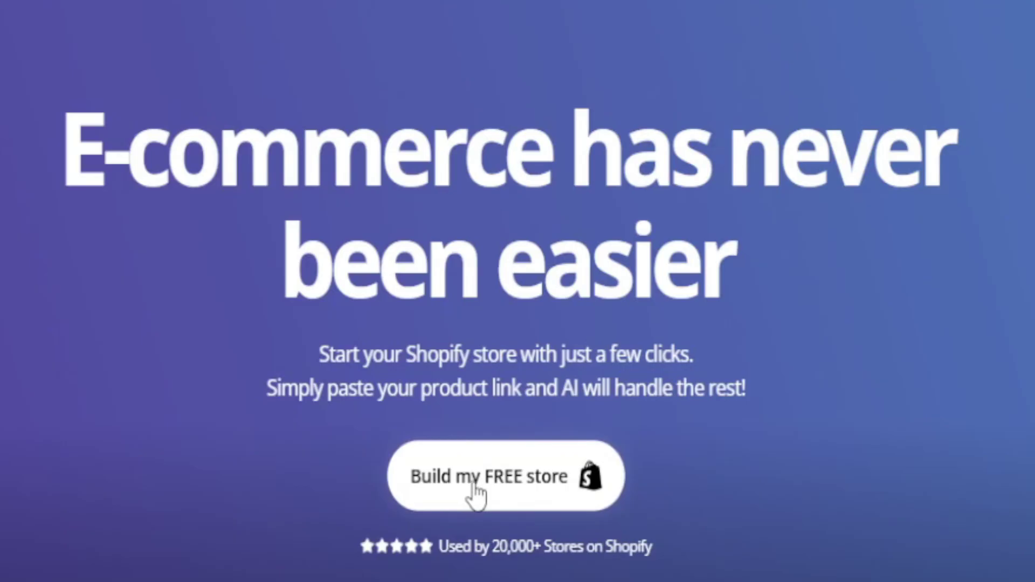
- Review the helloatlas.io '30+ Additional Sections' feature and preview the Featured Collection section
{"action": "left_click_drag", "start_coordinate": [497, 275], "coordinate": [468, 272]}
{"action": "left_click", "coordinate": [724, 272]}
{"action": "scroll", "coordinate": [660, 205], "scroll_direction": "down", "scroll_amount": 5}
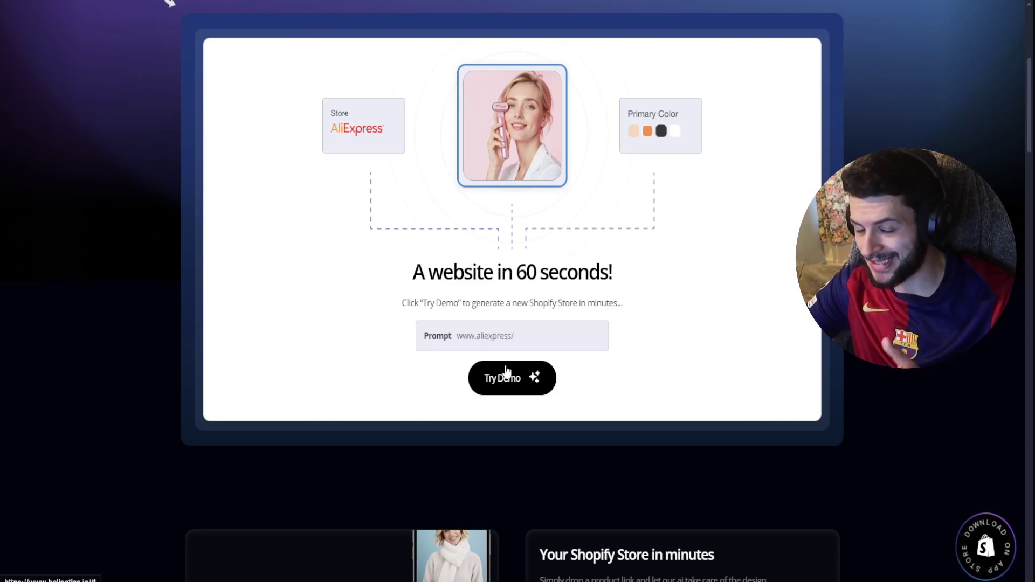
{"action": "scroll", "coordinate": [504, 381], "scroll_direction": "down", "scroll_amount": 12}
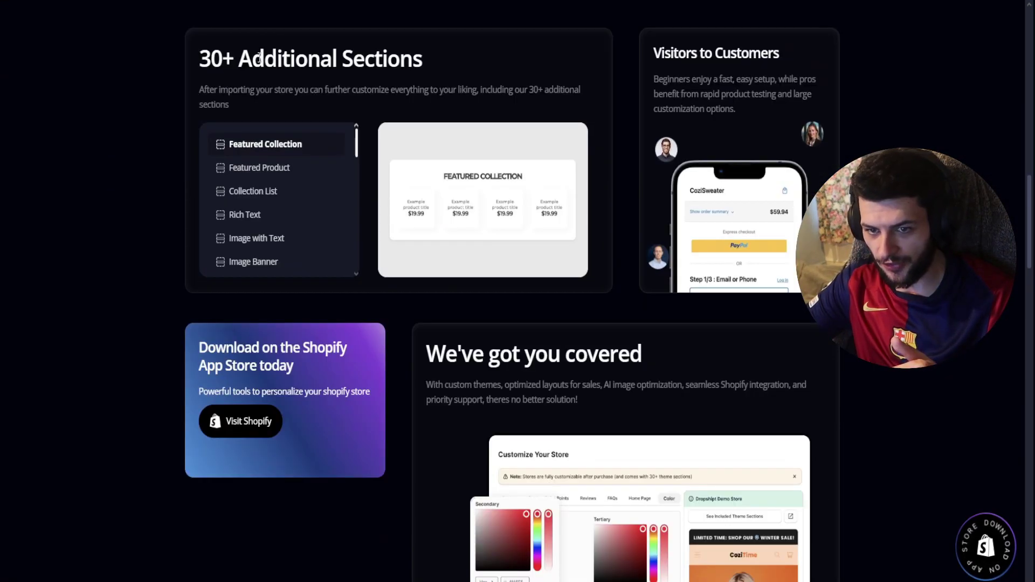
{"action": "left_click_drag", "start_coordinate": [259, 58], "coordinate": [521, 91]}
{"action": "left_click", "coordinate": [226, 88]}
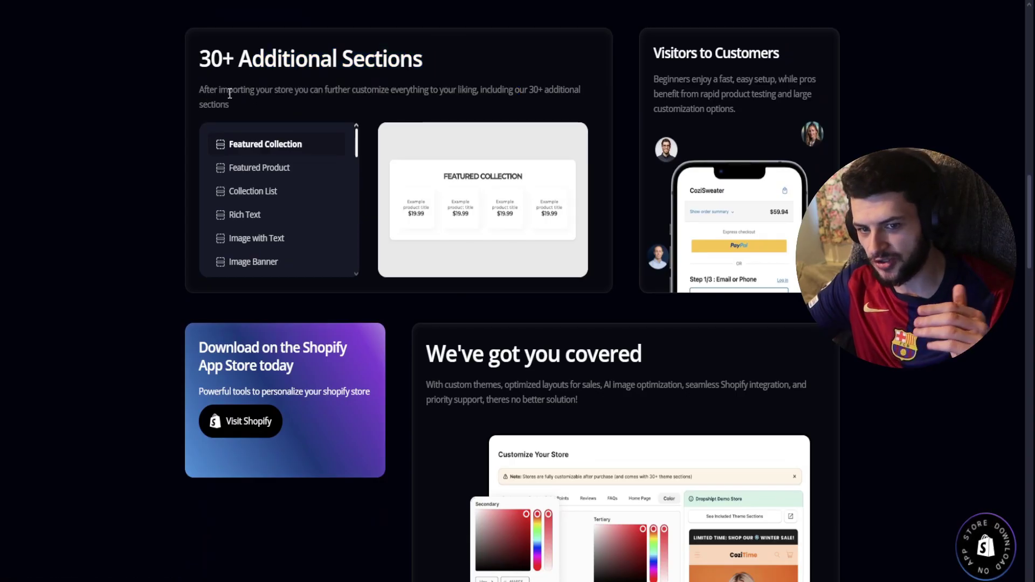
{"action": "left_click_drag", "start_coordinate": [390, 89], "coordinate": [543, 90]}
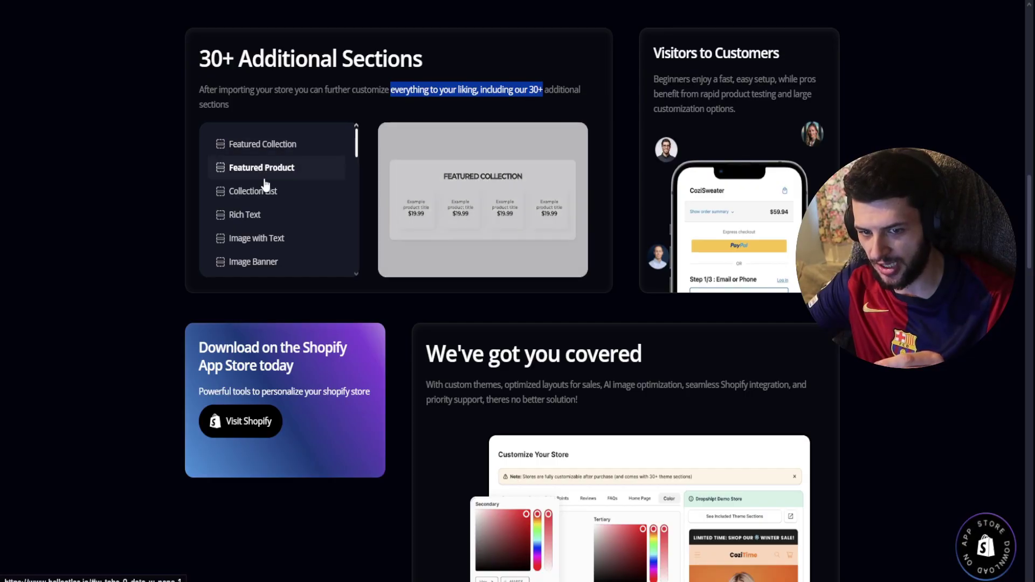
{"action": "left_click", "coordinate": [259, 215]}
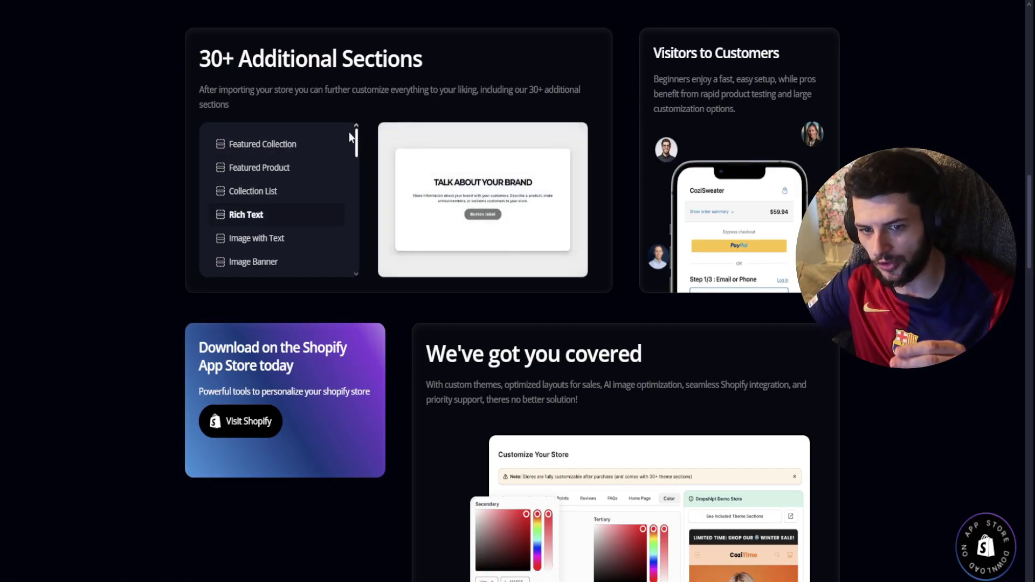
{"action": "left_click", "coordinate": [272, 145]}
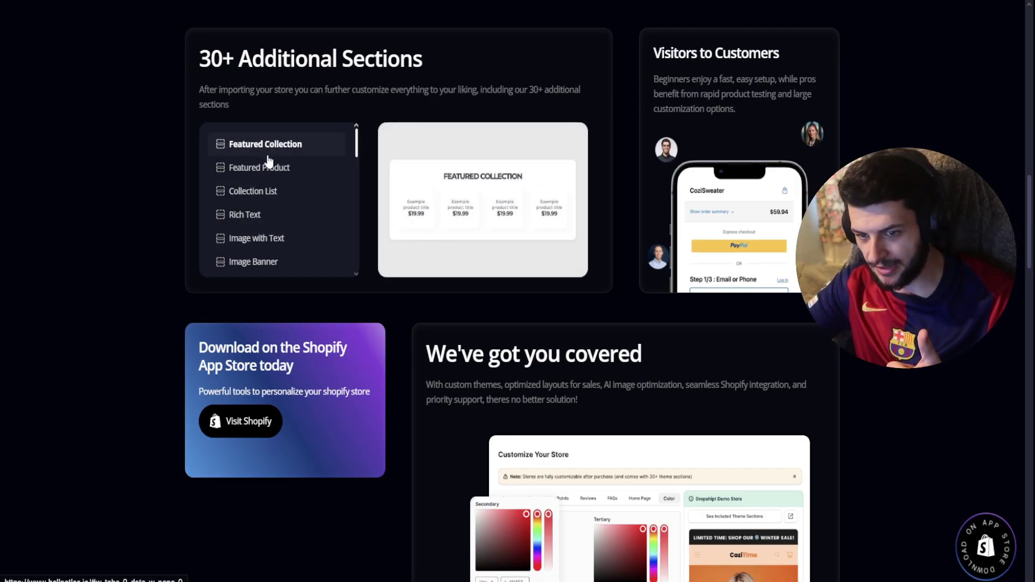
- Scroll to the FAQ and highlight the note about no additional apps or extra costs
{"action": "scroll", "coordinate": [272, 240], "scroll_direction": "down", "scroll_amount": 2}
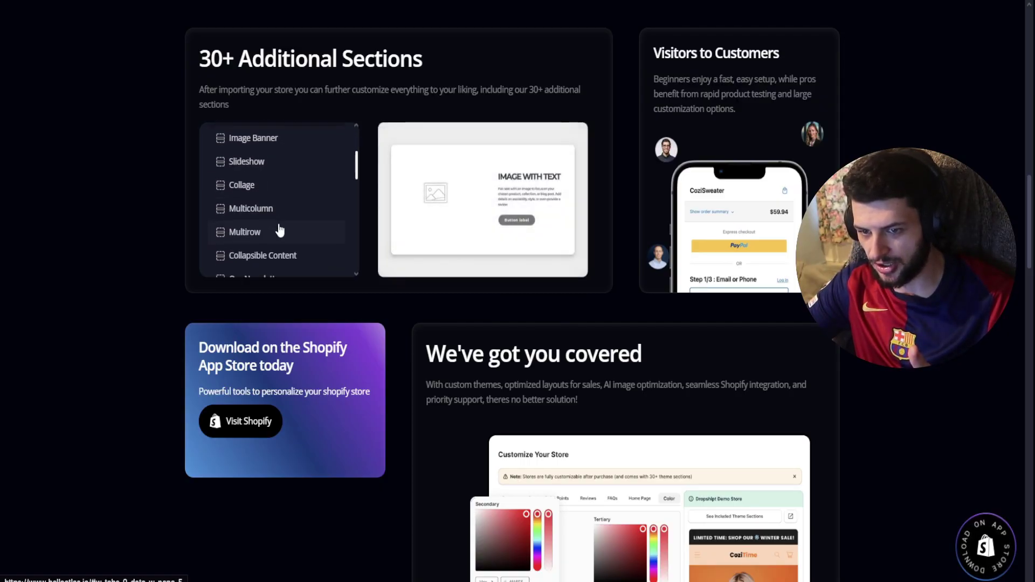
{"action": "scroll", "coordinate": [276, 224], "scroll_direction": "down", "scroll_amount": 1}
{"action": "scroll", "coordinate": [276, 221], "scroll_direction": "down", "scroll_amount": 3}
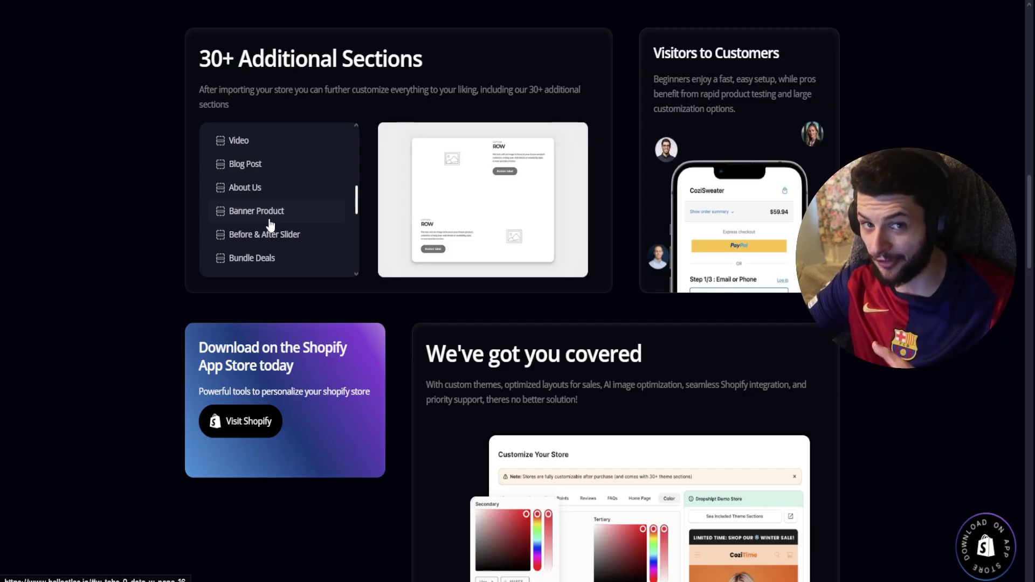
{"action": "scroll", "coordinate": [453, 97], "scroll_direction": "down", "scroll_amount": 4}
{"action": "scroll", "coordinate": [633, 246], "scroll_direction": "down", "scroll_amount": 13}
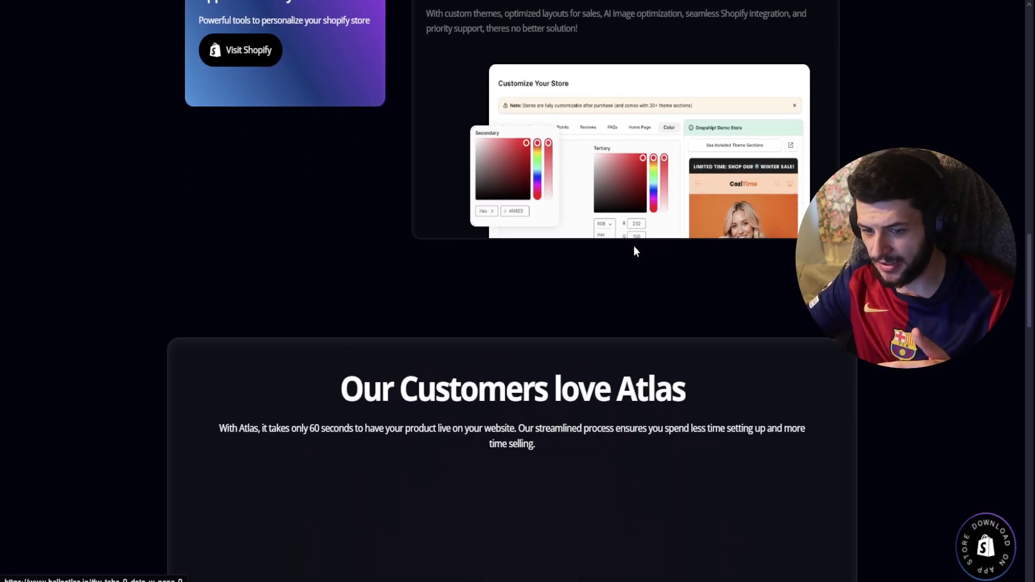
{"action": "scroll", "coordinate": [623, 258], "scroll_direction": "down", "scroll_amount": 3}
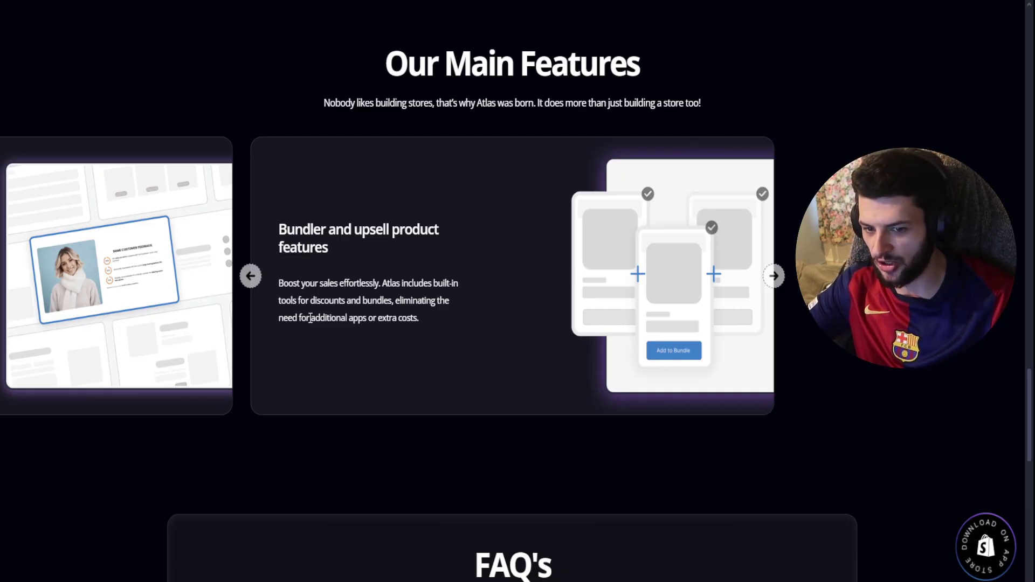
{"action": "left_click_drag", "start_coordinate": [310, 318], "coordinate": [439, 321]}
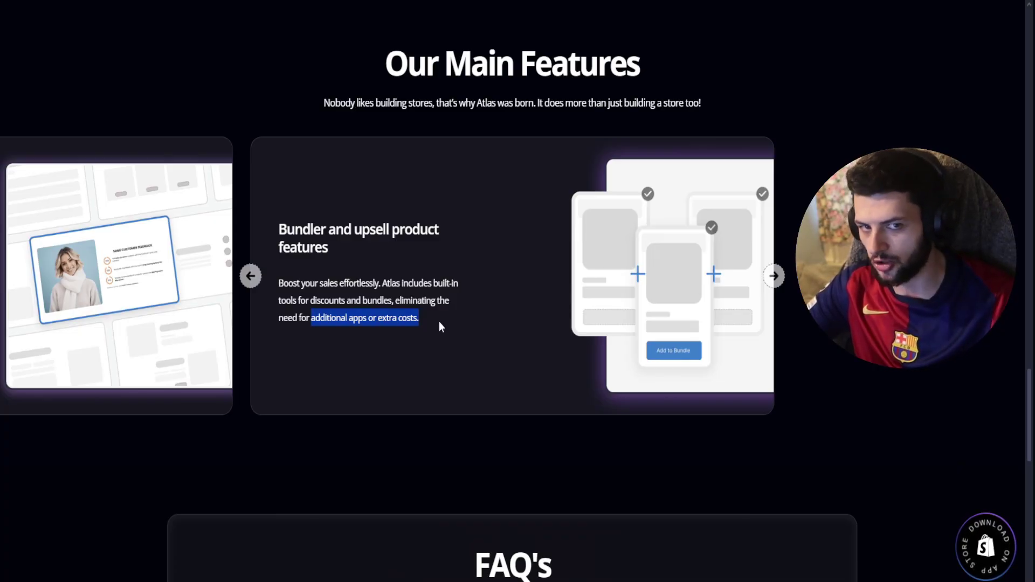
- Return to the Atlas App Store listing and start installing the app
{"action": "scroll", "coordinate": [439, 321], "scroll_direction": "down", "scroll_amount": 10}
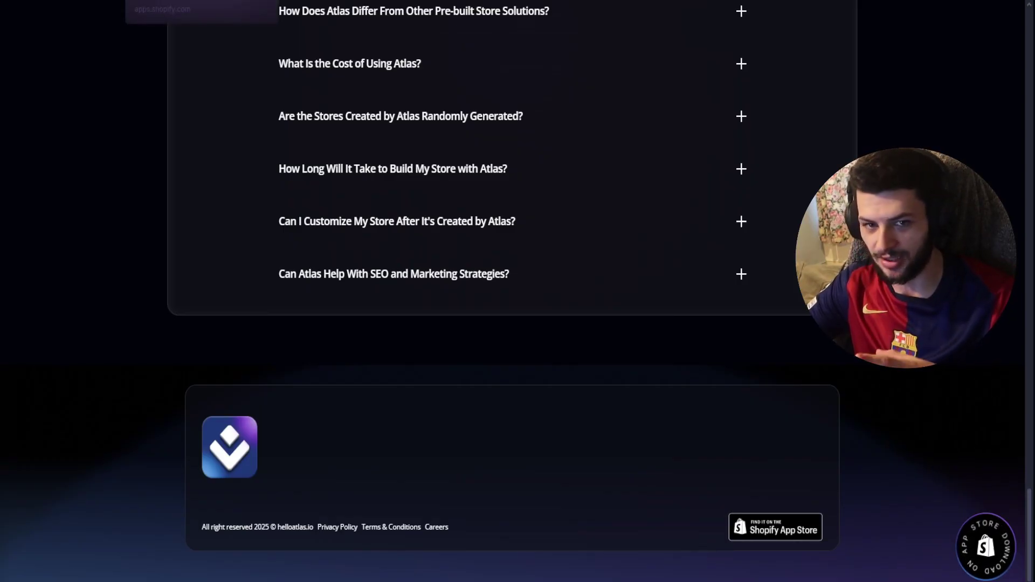
{"action": "left_click", "coordinate": [183, 0]}
{"action": "left_click", "coordinate": [238, 358]}
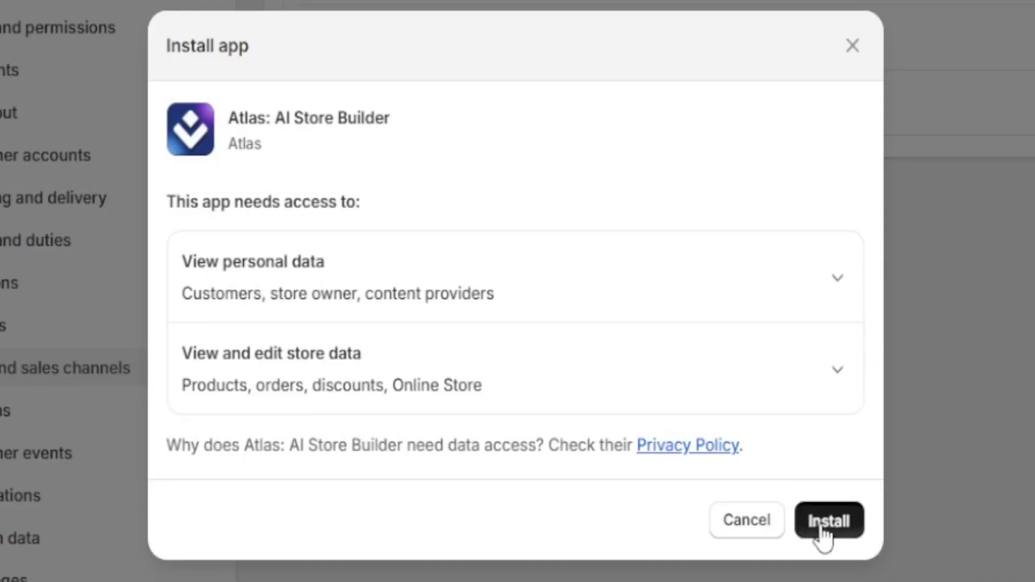
- Install Atlas, then after trying the Alibaba and Shopify sources, choose AliExpress as the product source
{"action": "left_click", "coordinate": [821, 521]}
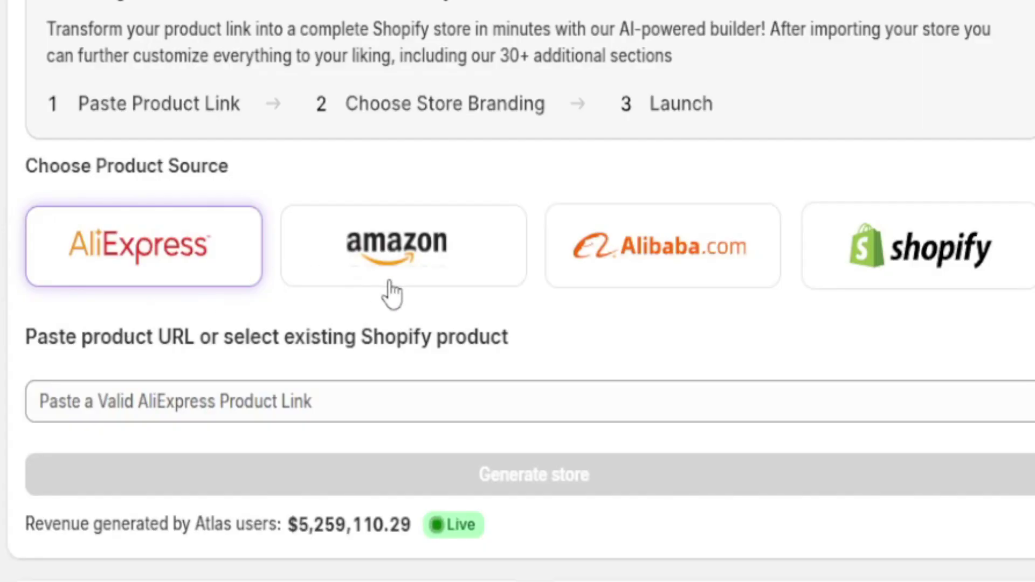
{"action": "left_click", "coordinate": [518, 268]}
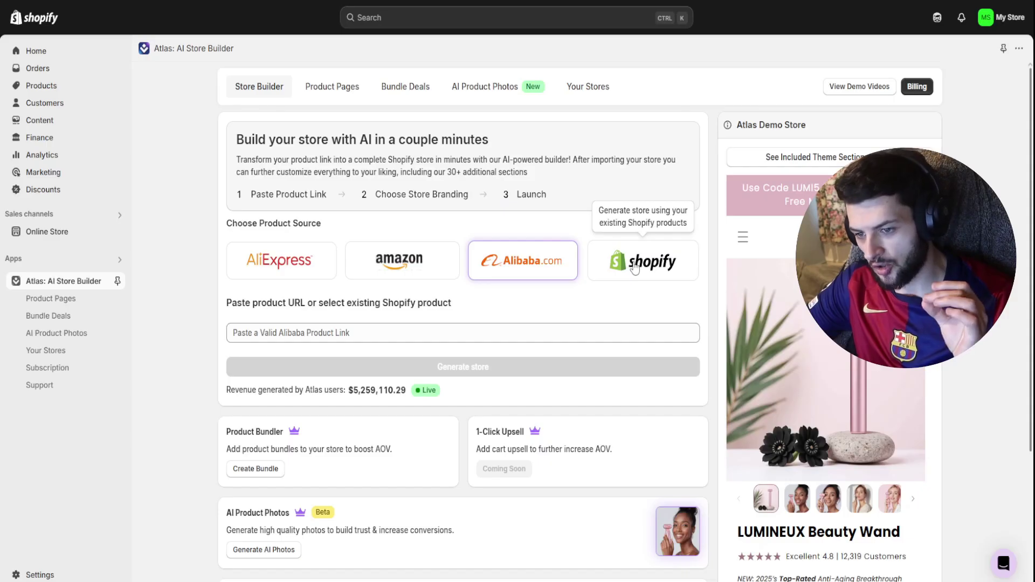
{"action": "left_click", "coordinate": [635, 268]}
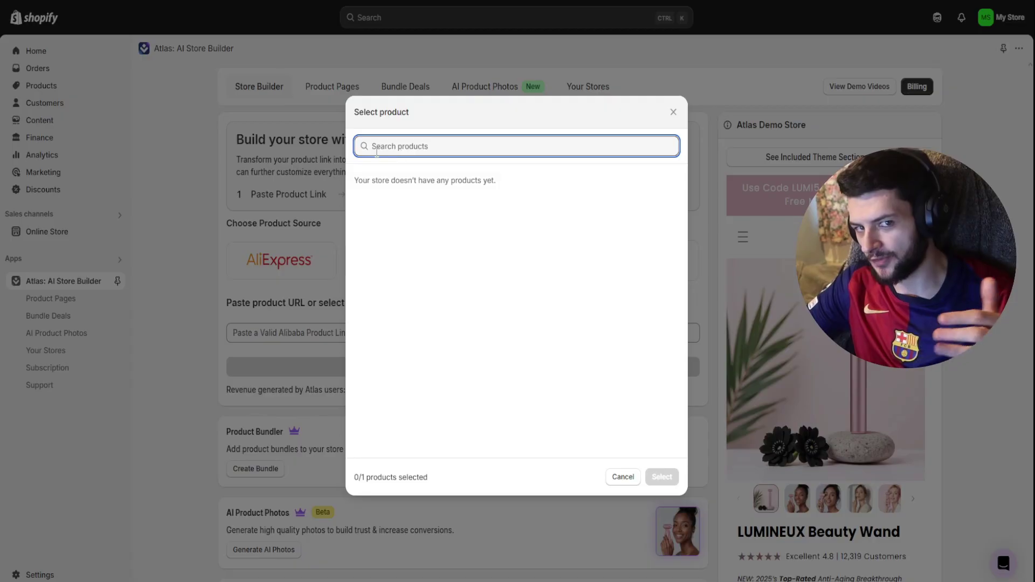
{"action": "left_click", "coordinate": [299, 212]}
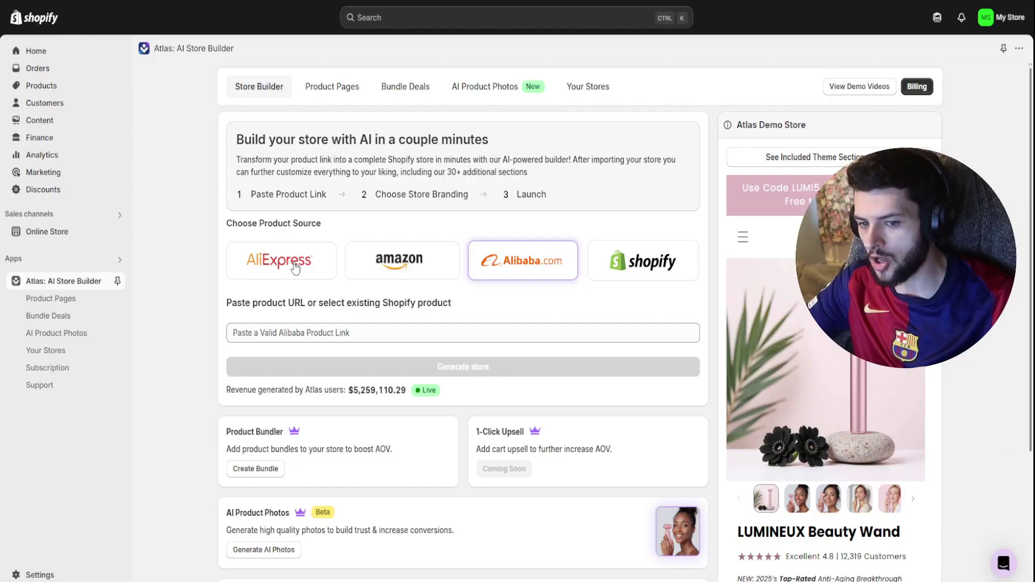
{"action": "left_click", "coordinate": [282, 261]}
- Open the first Crystal Epil hair eraser listing on AliExpress (£1.09) and copy its page link
{"action": "left_click", "coordinate": [298, 333]}
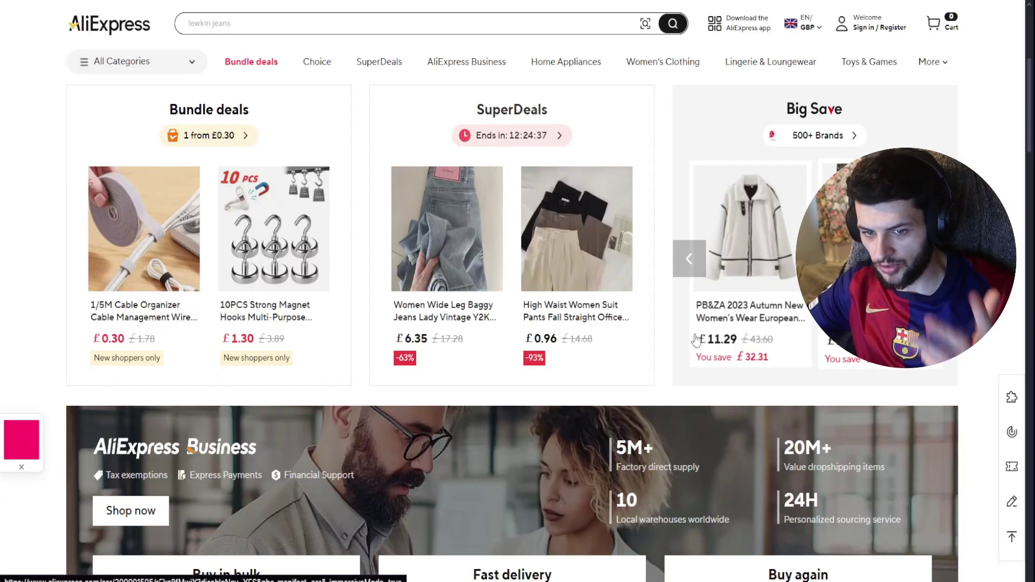
{"action": "scroll", "coordinate": [674, 339], "scroll_direction": "down", "scroll_amount": 15}
{"action": "scroll", "coordinate": [675, 338], "scroll_direction": "down", "scroll_amount": 1}
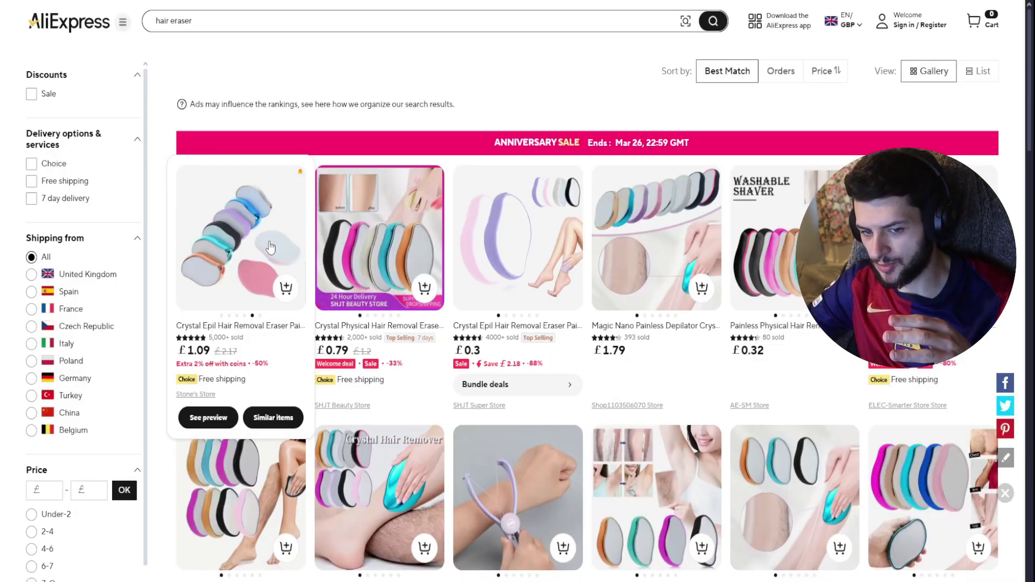
{"action": "left_click", "coordinate": [270, 247]}
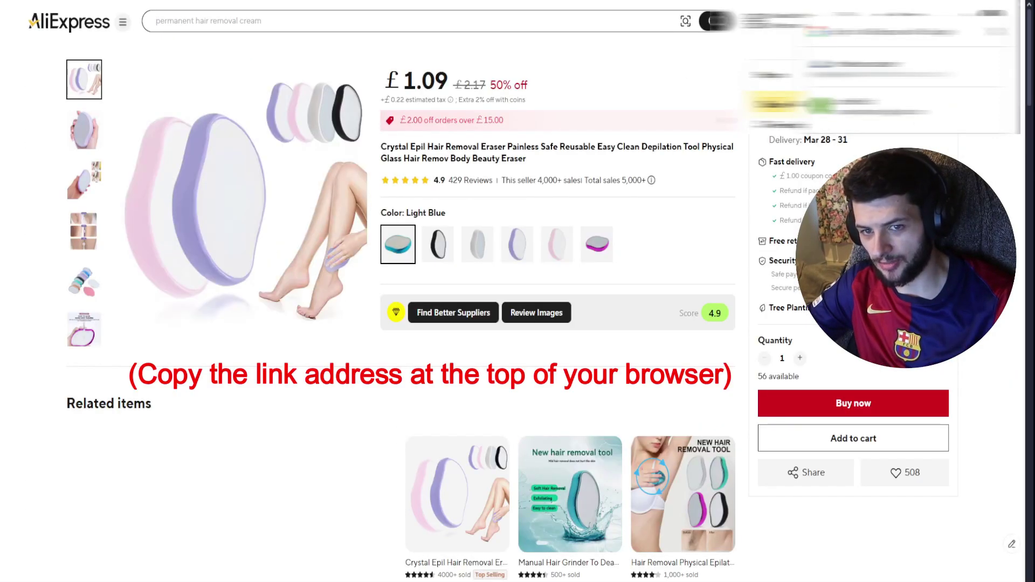
{"action": "right_click", "coordinate": [211, 1]}
{"action": "left_click", "coordinate": [230, 34]}
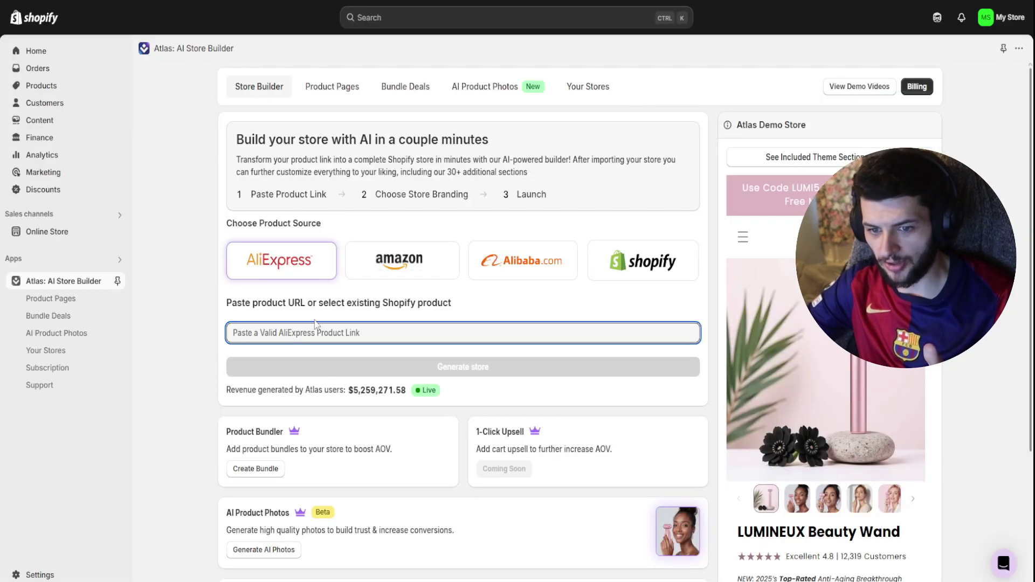
- Paste the AliExpress eraser link into the product URL field and generate the store
{"action": "right_click", "coordinate": [337, 331]}
{"action": "left_click", "coordinate": [322, 9]}
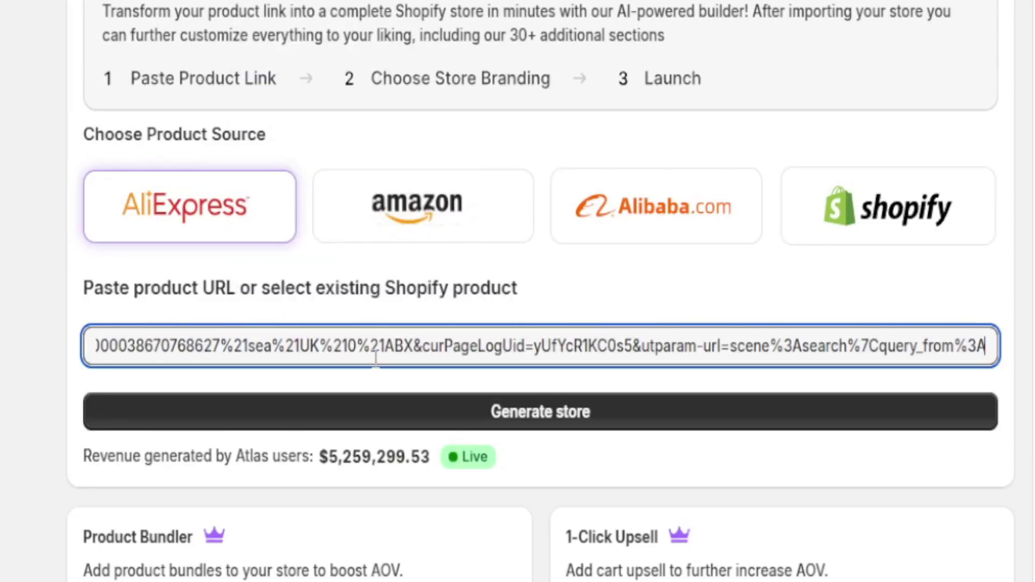
{"action": "left_click", "coordinate": [477, 425]}
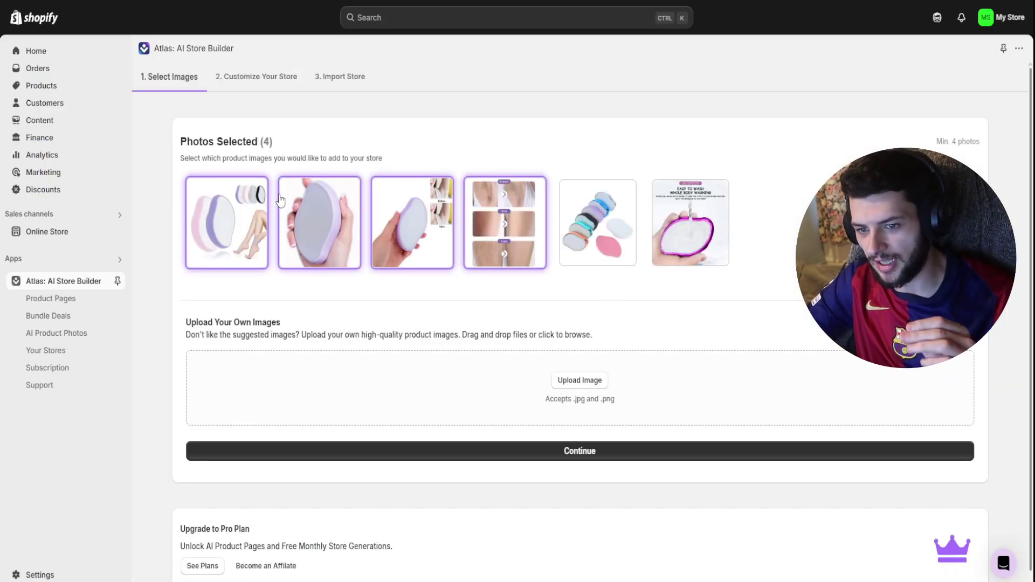
- Add the pastel multi-colour eraser set photo as the fifth selected image, leaving the sixth unselected
{"action": "left_click", "coordinate": [611, 223]}
{"action": "left_click", "coordinate": [680, 218]}
{"action": "left_click", "coordinate": [635, 231]}
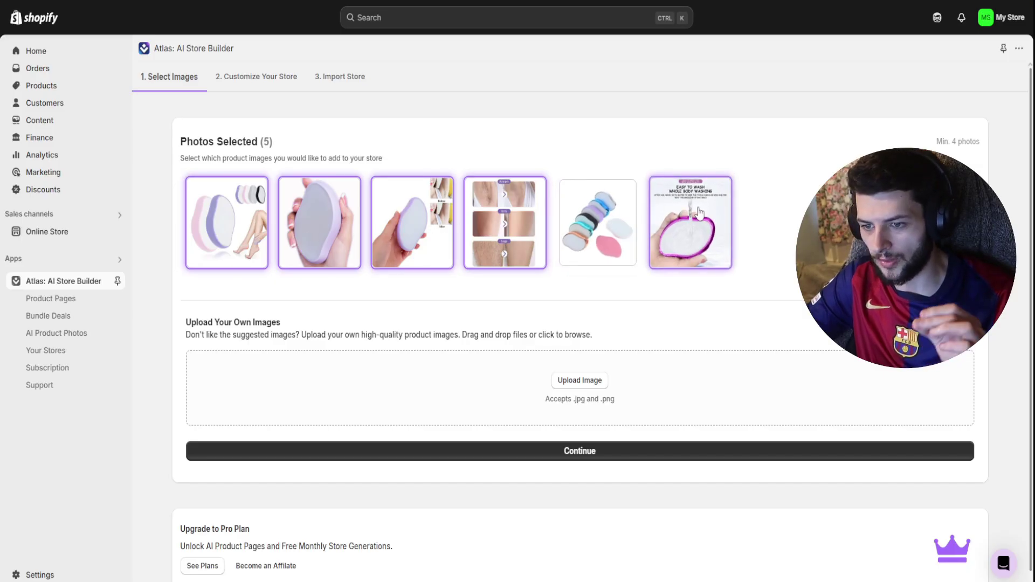
{"action": "left_click", "coordinate": [681, 220]}
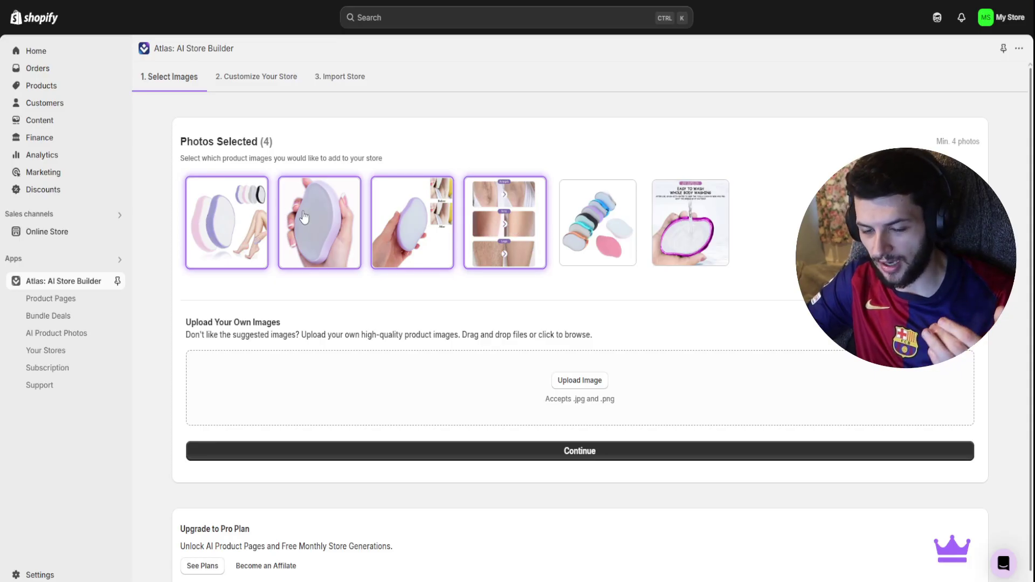
{"action": "left_click", "coordinate": [619, 226]}
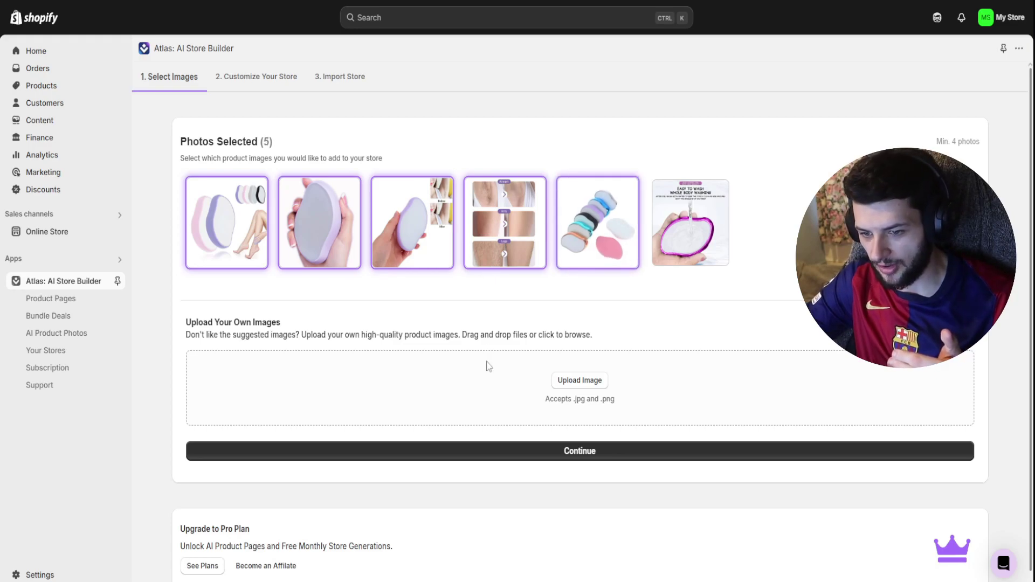
{"action": "scroll", "coordinate": [466, 309], "scroll_direction": "down", "scroll_amount": 1}
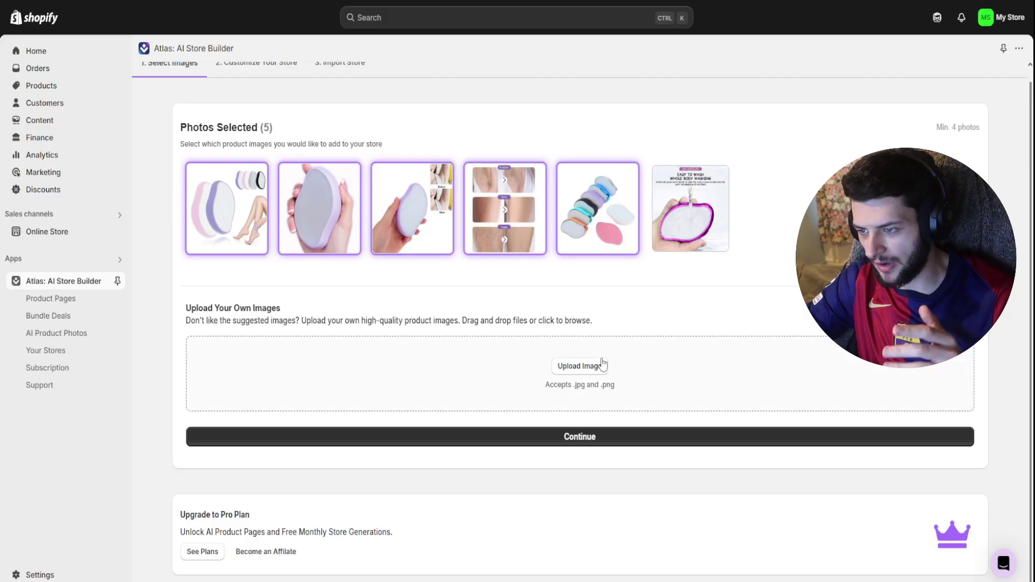
{"action": "scroll", "coordinate": [408, 278], "scroll_direction": "up", "scroll_amount": 1}
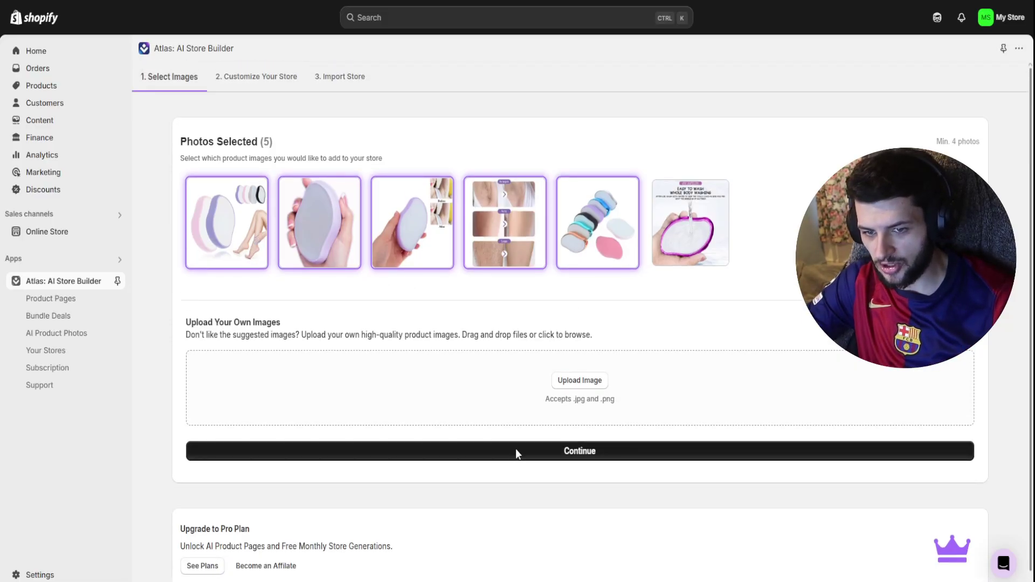
- Set the store's primary colour to light pink #ffb3f7
{"action": "left_click", "coordinate": [517, 450]}
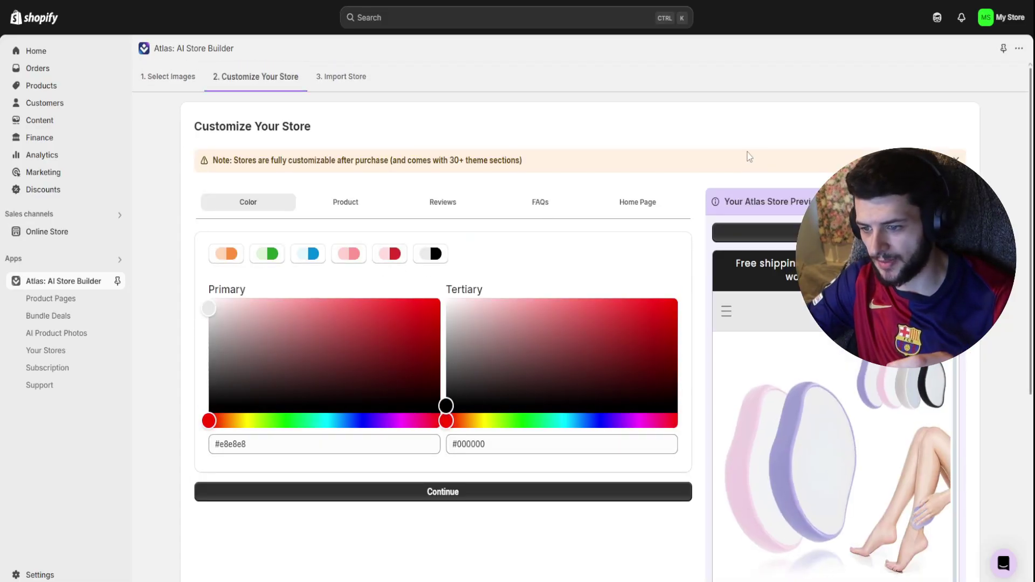
{"action": "scroll", "coordinate": [647, 342], "scroll_direction": "down", "scroll_amount": 1}
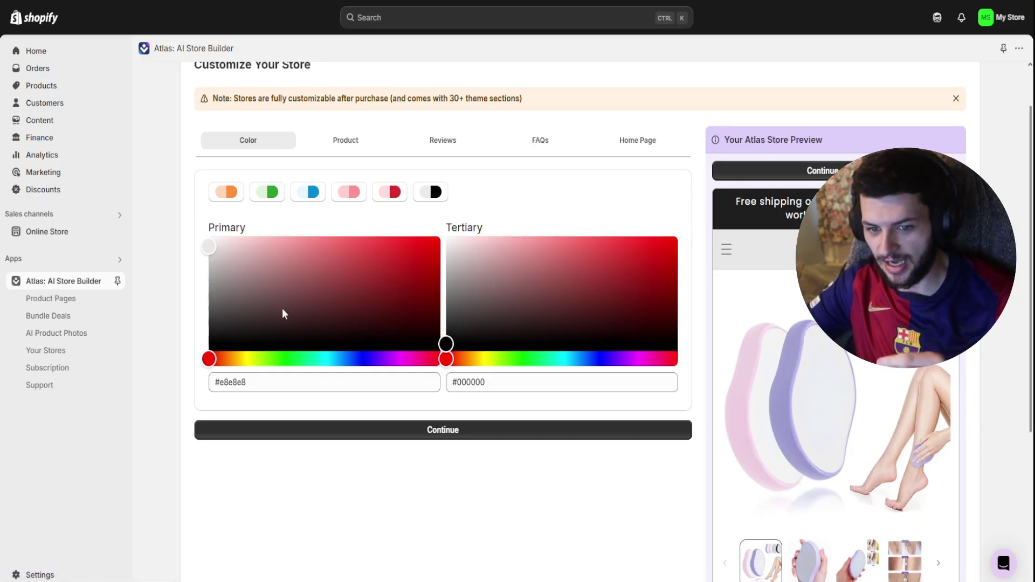
{"action": "left_click", "coordinate": [395, 359]}
{"action": "left_click_drag", "start_coordinate": [412, 307], "coordinate": [440, 236]}
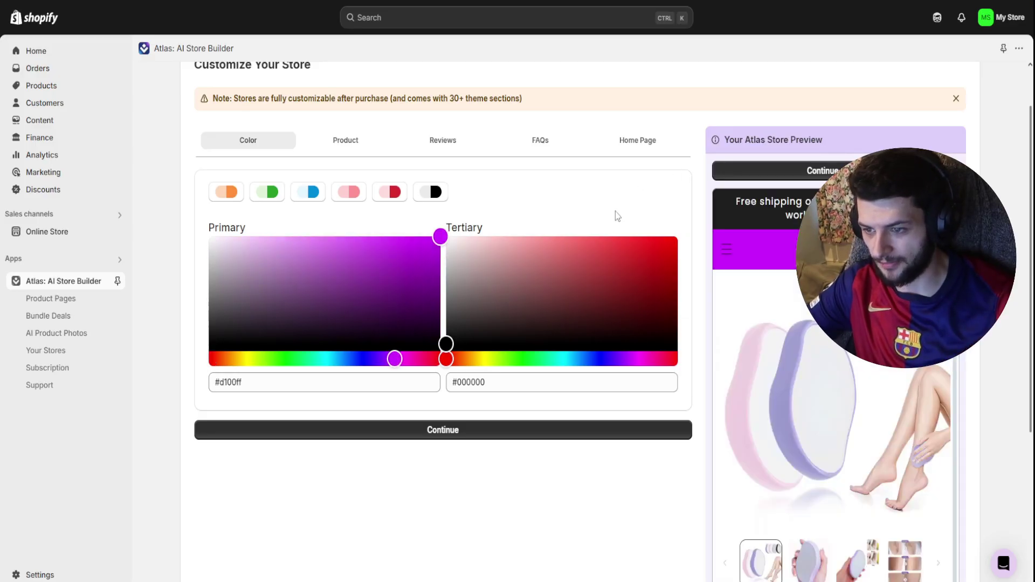
{"action": "left_click_drag", "start_coordinate": [401, 354], "coordinate": [407, 359]}
{"action": "left_click", "coordinate": [345, 239]}
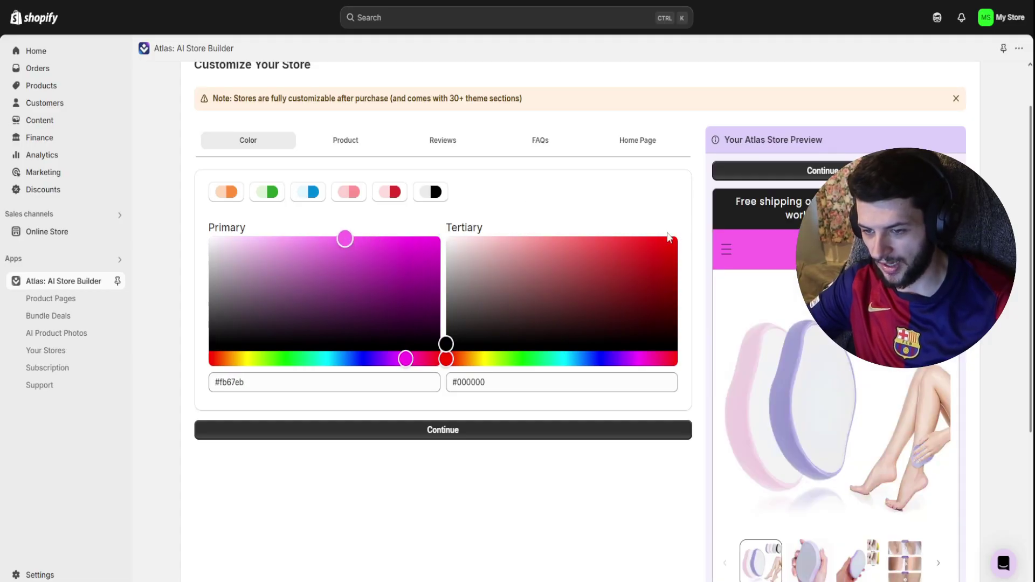
{"action": "left_click_drag", "start_coordinate": [330, 244], "coordinate": [312, 237]}
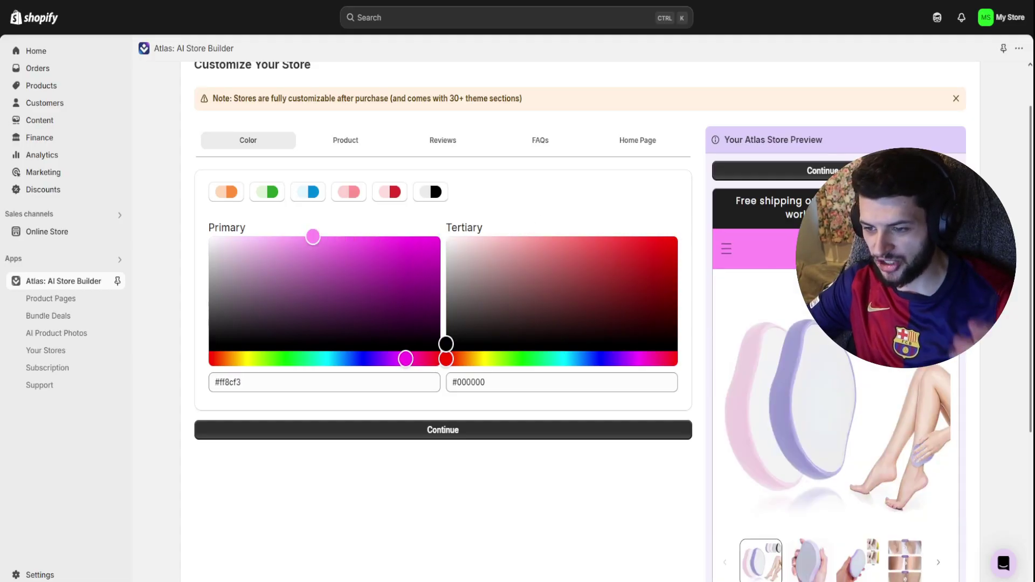
{"action": "left_click_drag", "start_coordinate": [283, 237], "coordinate": [277, 236]}
- Set the tertiary colour to white #ffffff and proceed to the plans step
{"action": "left_click", "coordinate": [447, 238]}
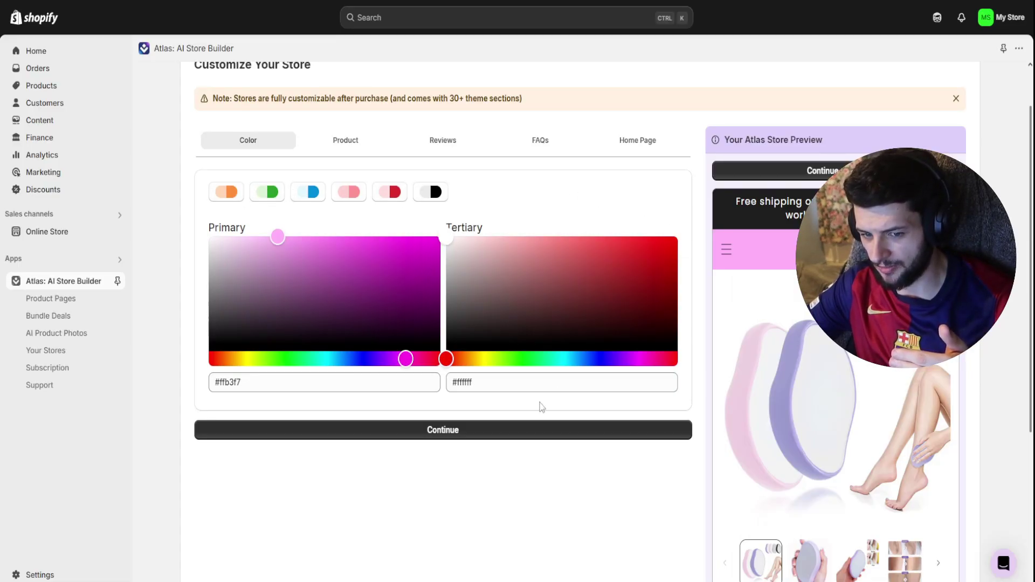
{"action": "scroll", "coordinate": [541, 408], "scroll_direction": "up", "scroll_amount": 2}
{"action": "left_click", "coordinate": [397, 490]}
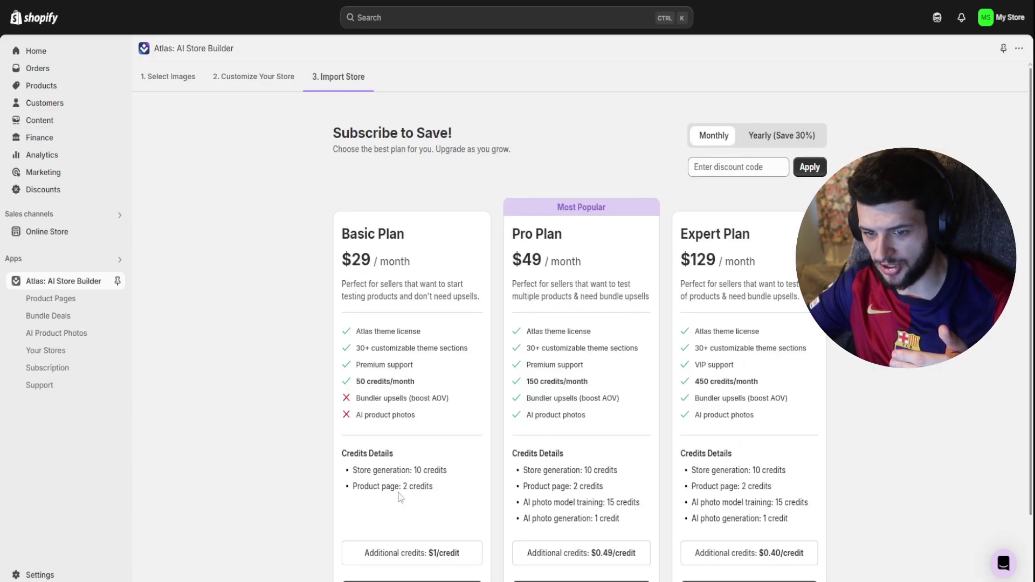
- Start the Basic Plan's 3-day free trial to import the store
{"action": "scroll", "coordinate": [576, 292], "scroll_direction": "down", "scroll_amount": 2}
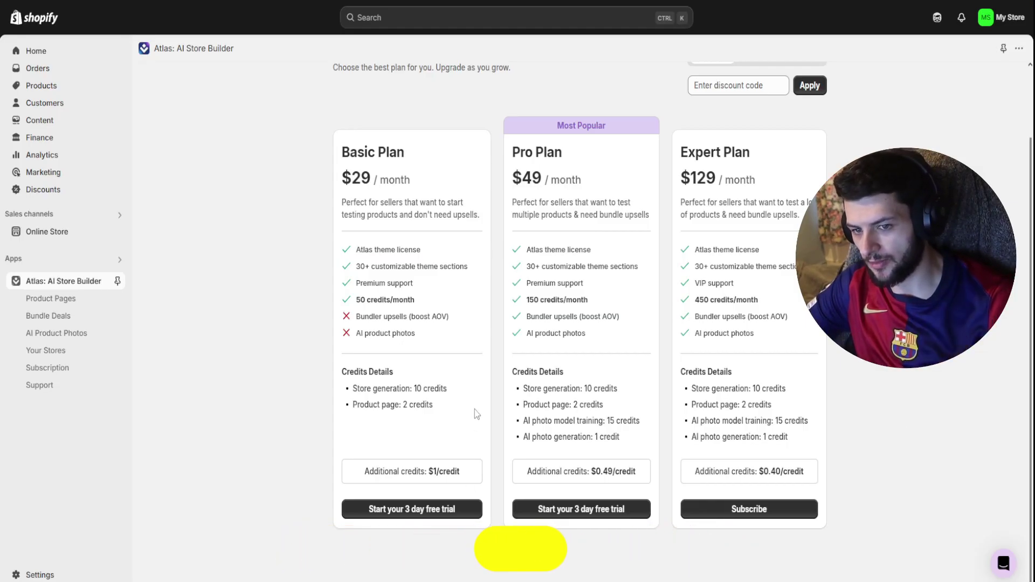
{"action": "left_click", "coordinate": [405, 510]}
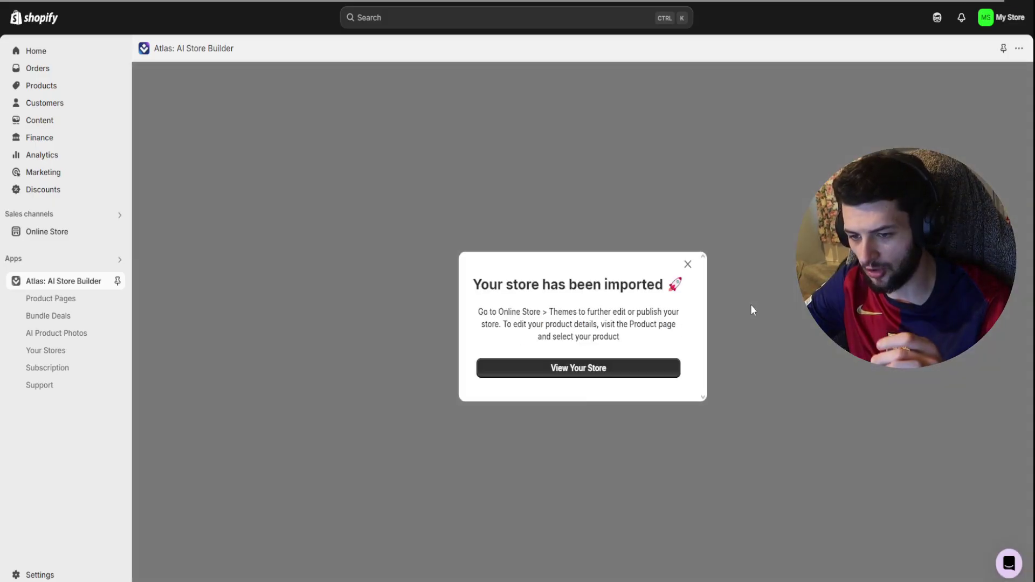
- Publish Atlas Theme as the store's current theme from the Themes page
{"action": "left_click", "coordinate": [569, 373]}
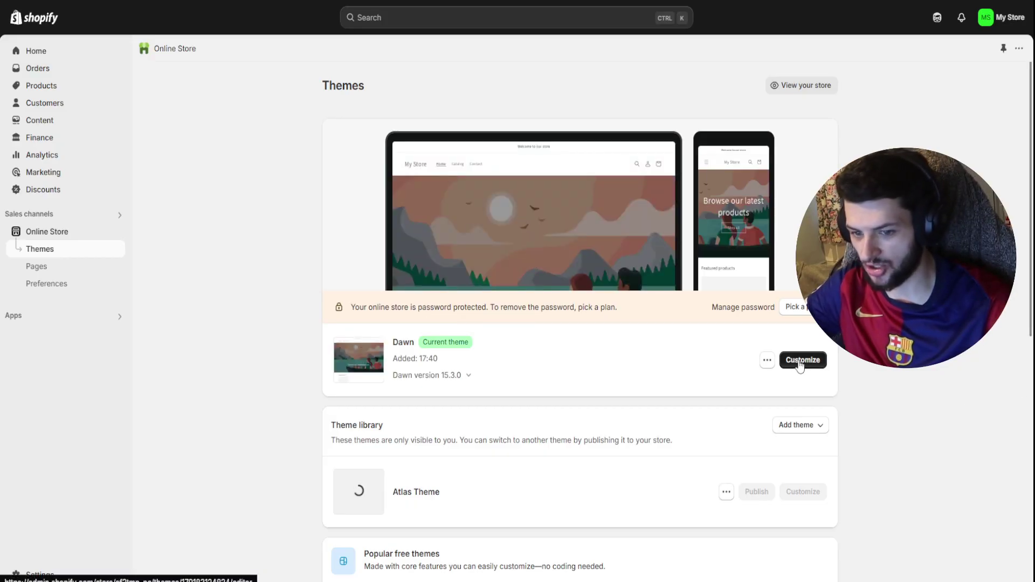
{"action": "scroll", "coordinate": [686, 425], "scroll_direction": "down", "scroll_amount": 1}
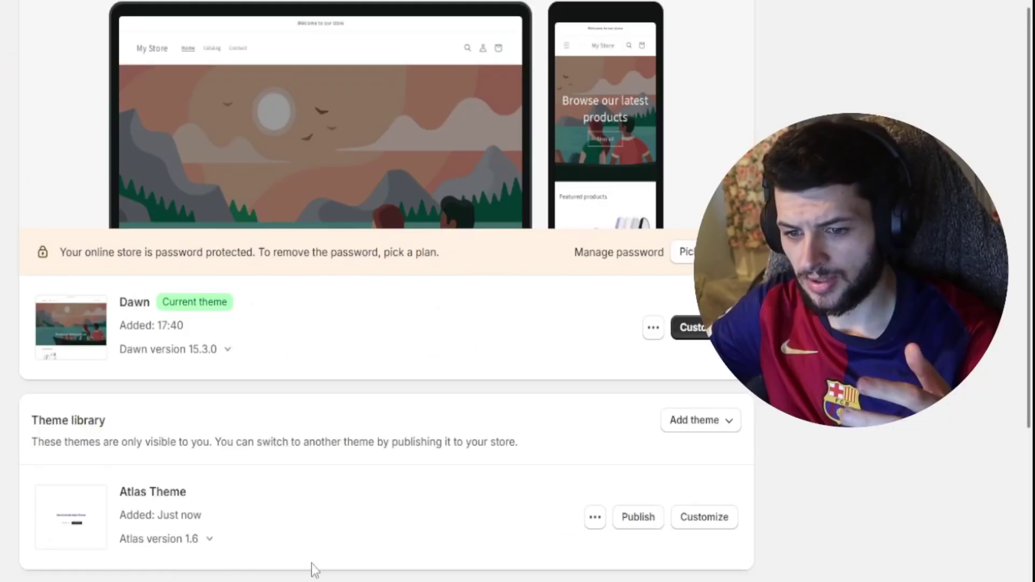
{"action": "left_click", "coordinate": [637, 517]}
{"action": "left_click", "coordinate": [493, 483]}
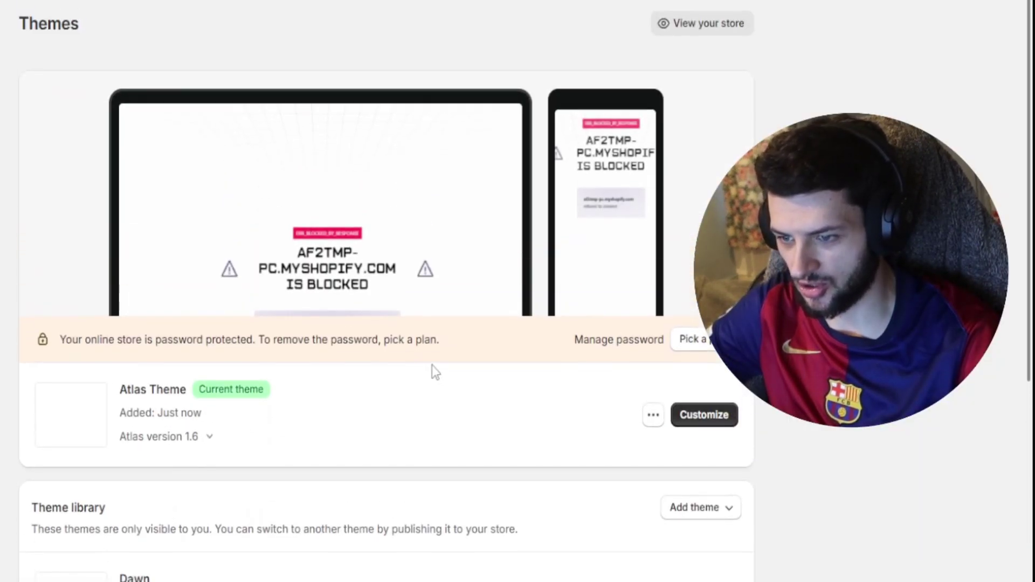
- In the Atlas Theme editor, switch on the Atlas app embed and save
{"action": "left_click", "coordinate": [691, 423]}
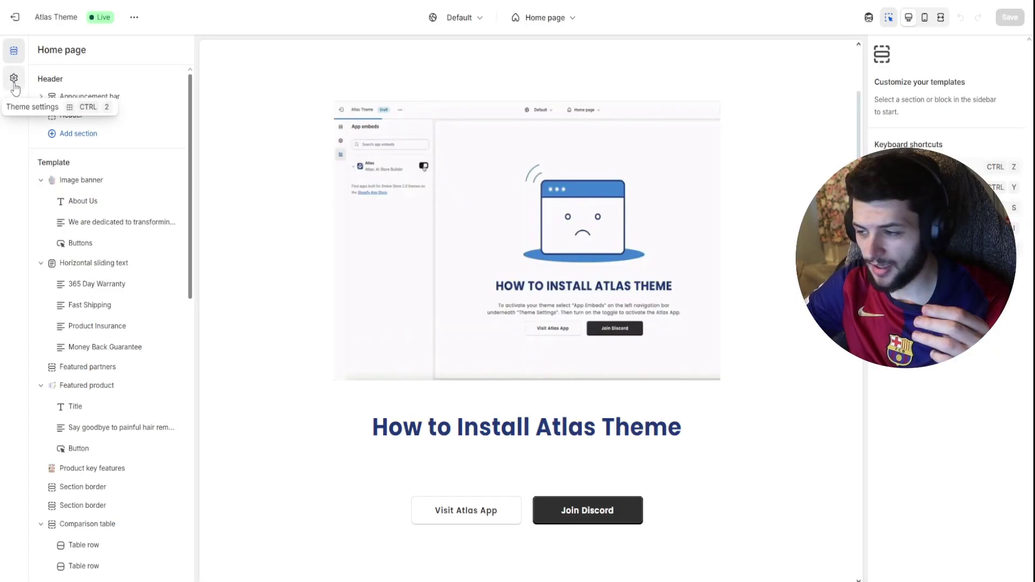
{"action": "left_click", "coordinate": [13, 79]}
{"action": "left_click", "coordinate": [35, 331]}
{"action": "left_click", "coordinate": [529, 391]}
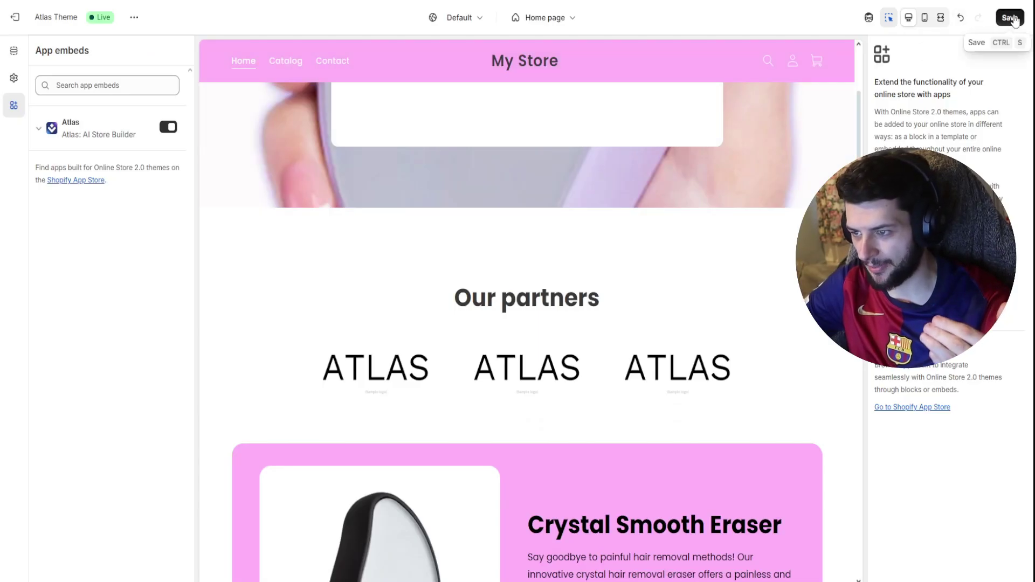
{"action": "left_click", "coordinate": [1006, 18]}
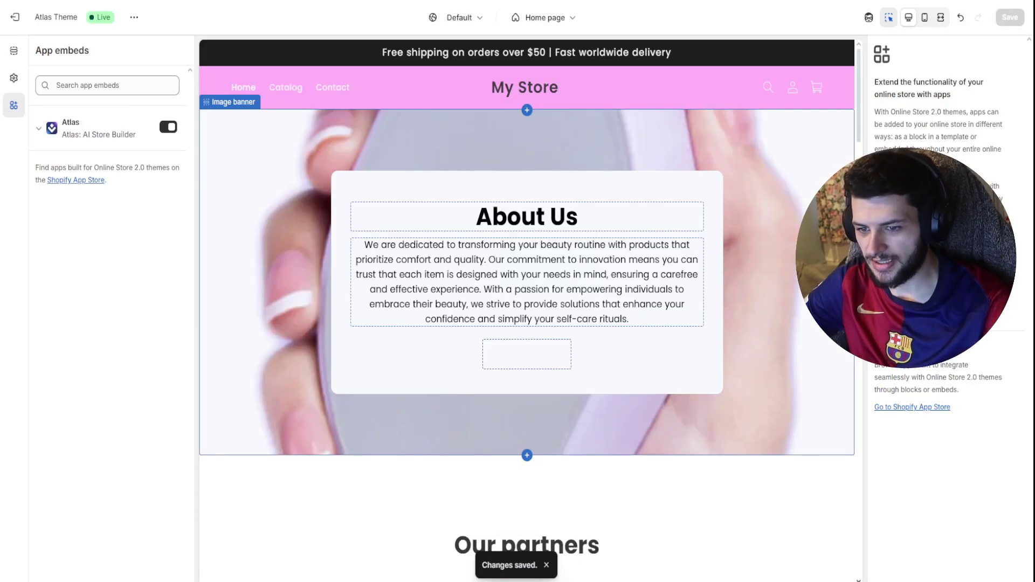
{"action": "left_click", "coordinate": [507, 86]}
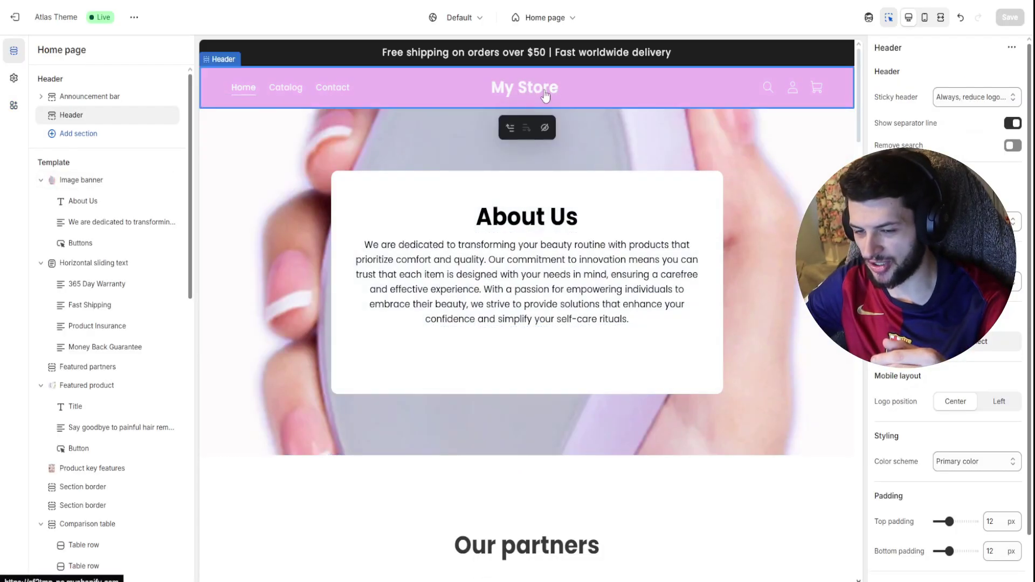
{"action": "left_click", "coordinate": [499, 318]}
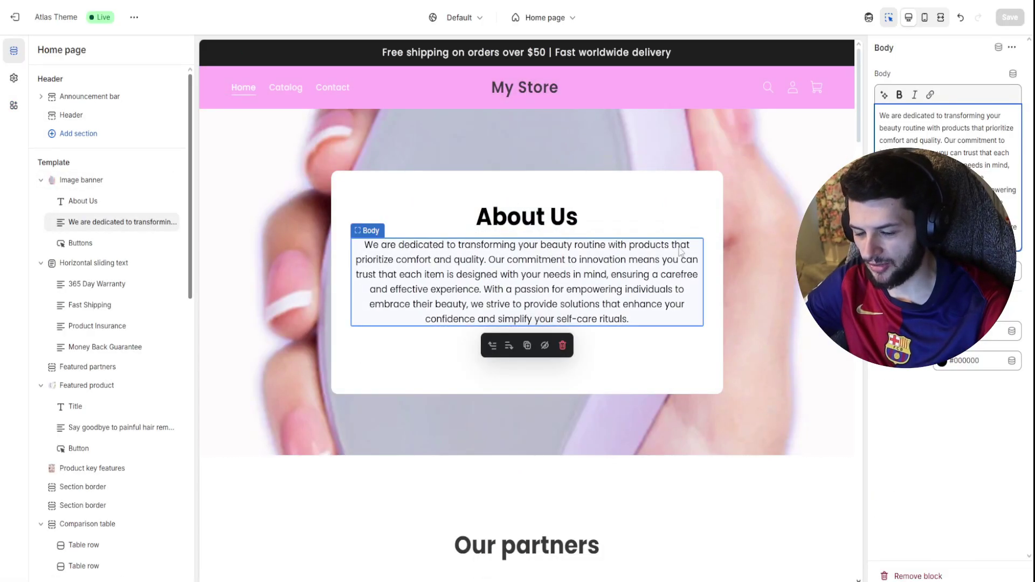
{"action": "left_click", "coordinate": [747, 233]}
{"action": "scroll", "coordinate": [697, 289], "scroll_direction": "down", "scroll_amount": 7}
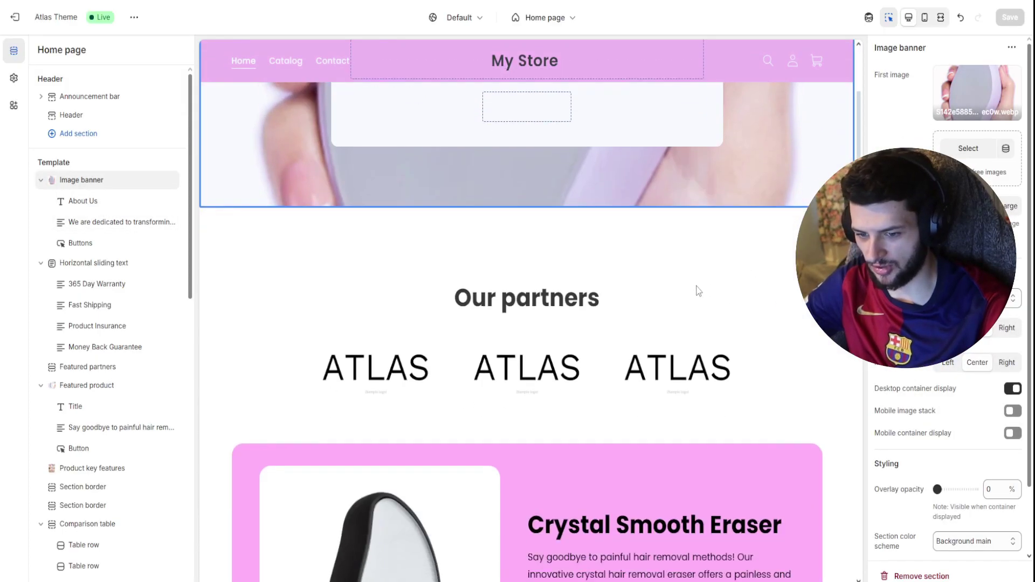
{"action": "left_click", "coordinate": [412, 246]}
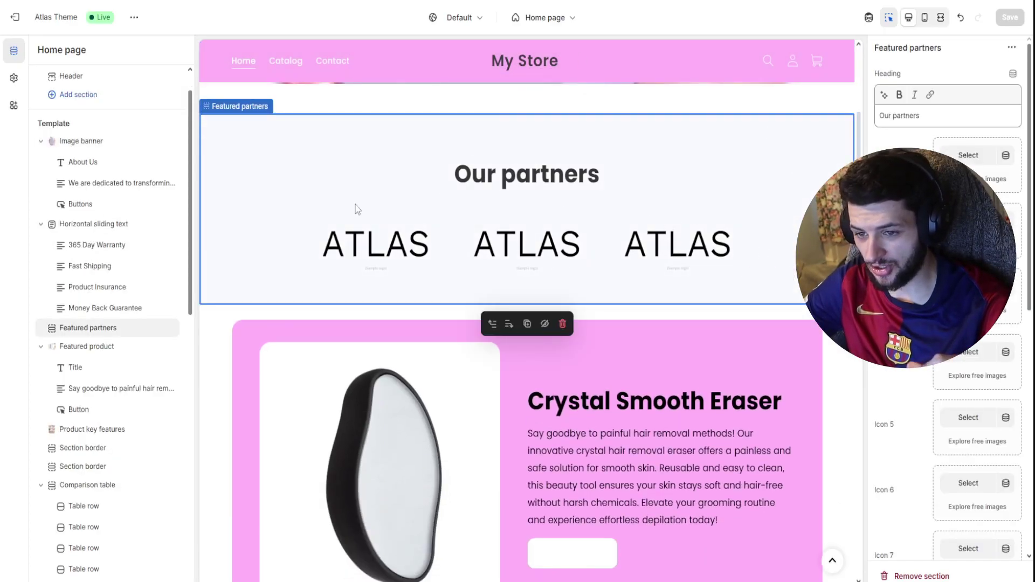
{"action": "scroll", "coordinate": [407, 212], "scroll_direction": "down", "scroll_amount": 5}
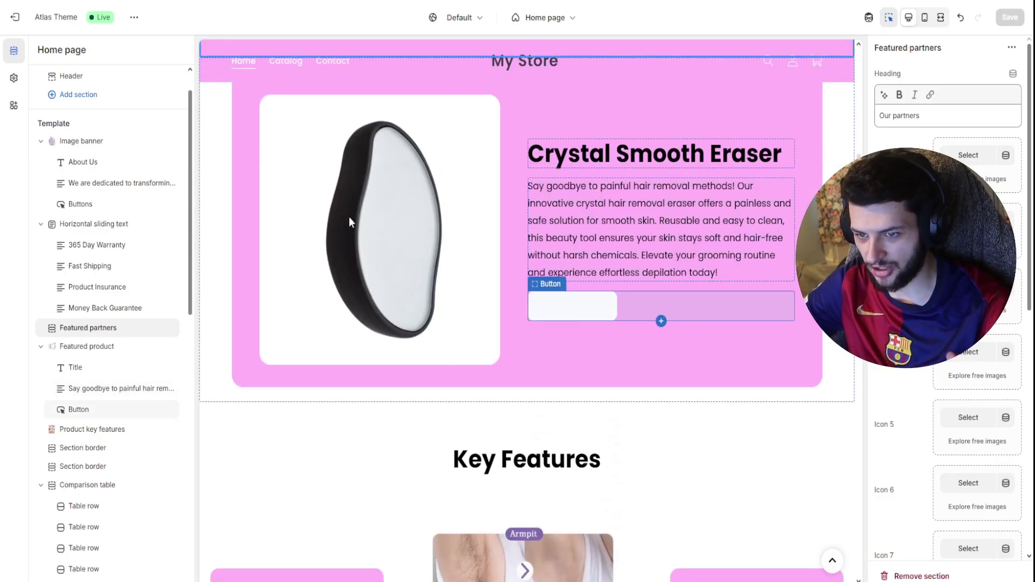
{"action": "scroll", "coordinate": [494, 312], "scroll_direction": "down", "scroll_amount": 5}
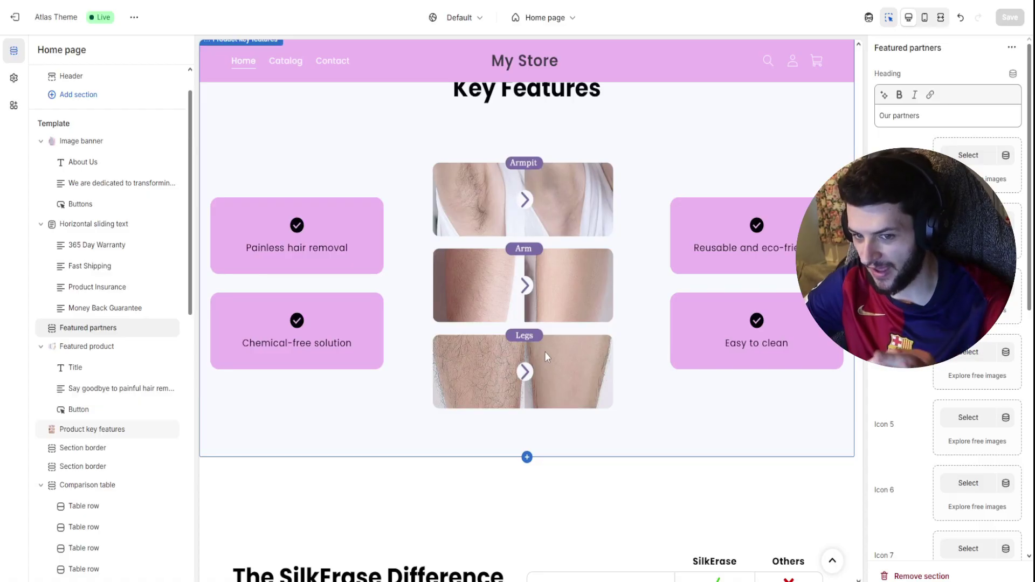
{"action": "scroll", "coordinate": [542, 351], "scroll_direction": "up", "scroll_amount": 1}
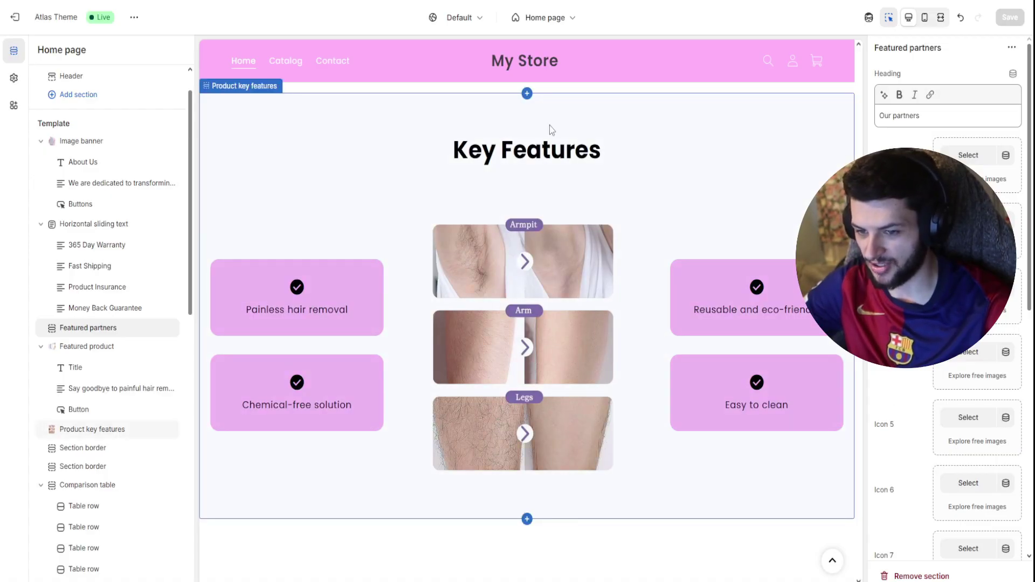
{"action": "scroll", "coordinate": [701, 297], "scroll_direction": "down", "scroll_amount": 6}
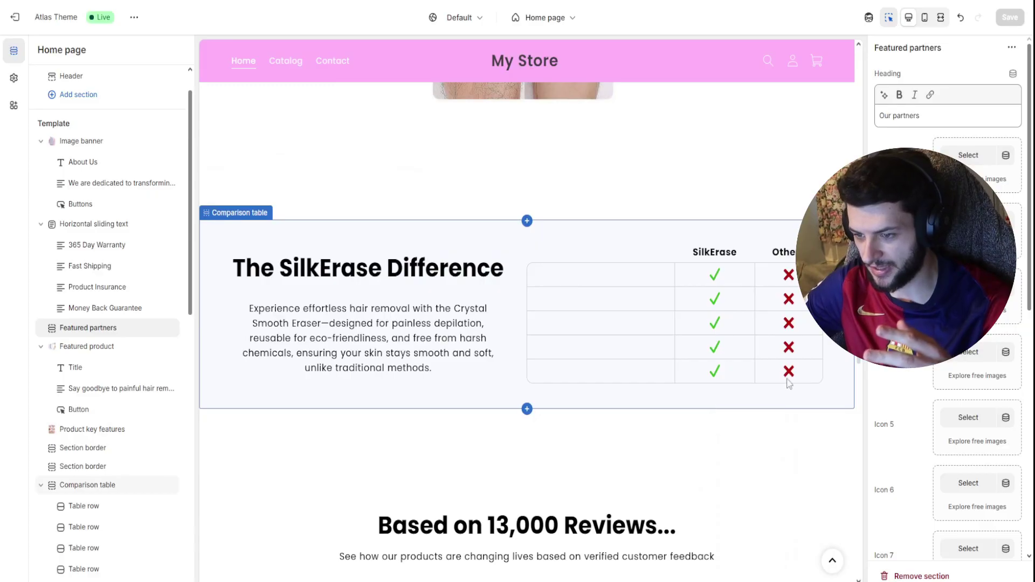
{"action": "scroll", "coordinate": [754, 301], "scroll_direction": "down", "scroll_amount": 5}
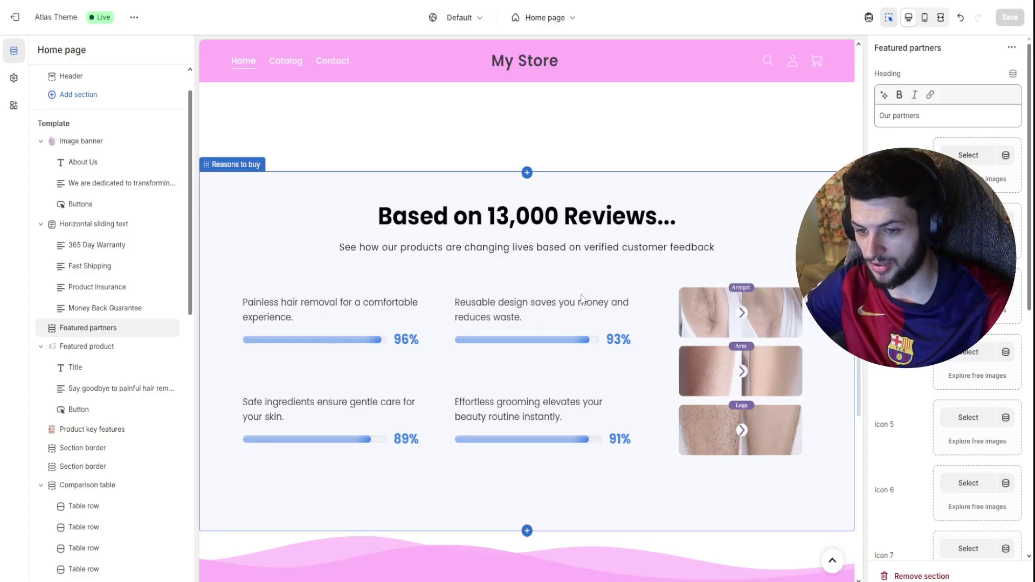
{"action": "scroll", "coordinate": [610, 318], "scroll_direction": "down", "scroll_amount": 9}
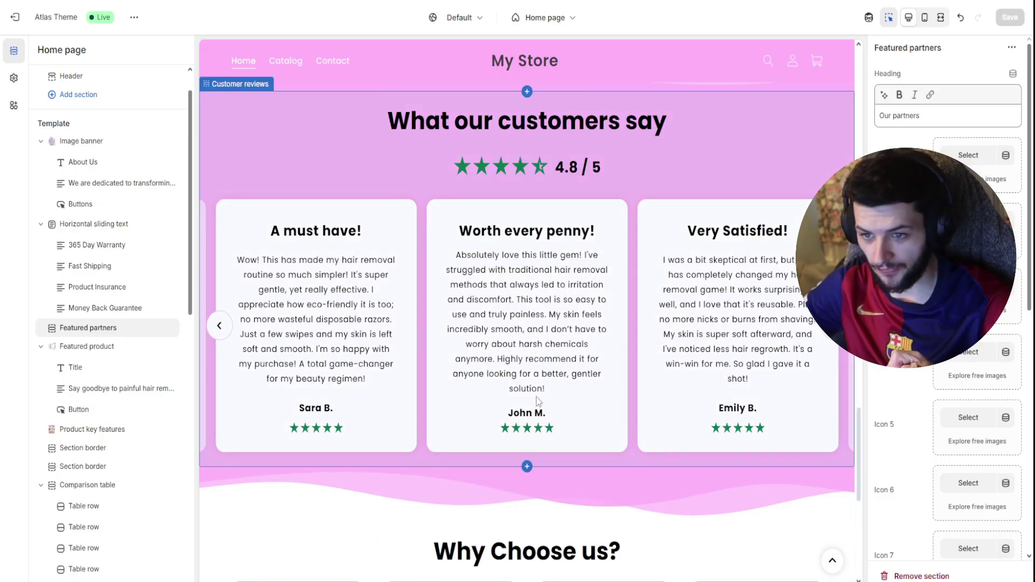
{"action": "scroll", "coordinate": [639, 167], "scroll_direction": "down", "scroll_amount": 7}
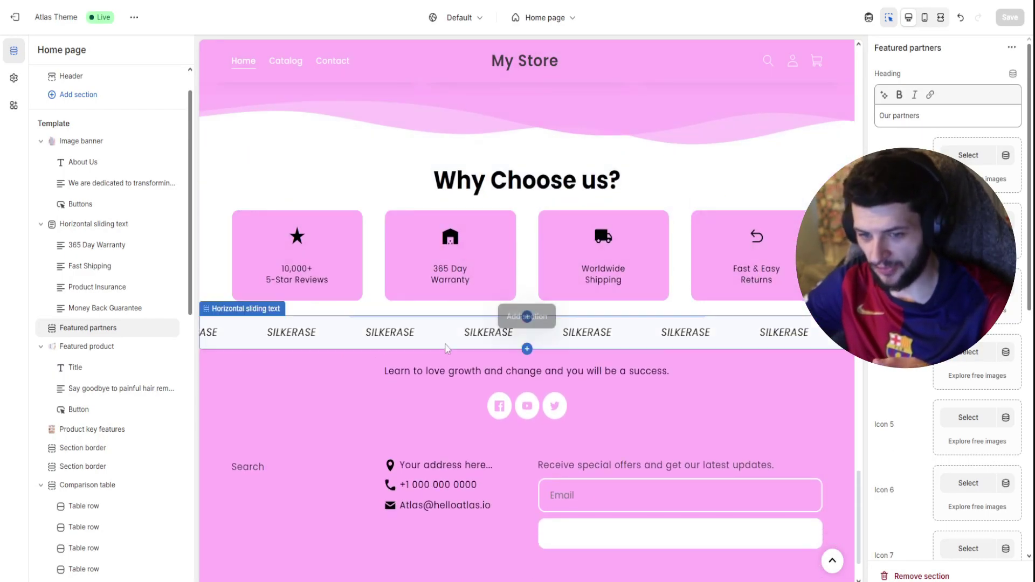
{"action": "scroll", "coordinate": [514, 405], "scroll_direction": "down", "scroll_amount": 1}
{"action": "scroll", "coordinate": [514, 406], "scroll_direction": "down", "scroll_amount": 1}
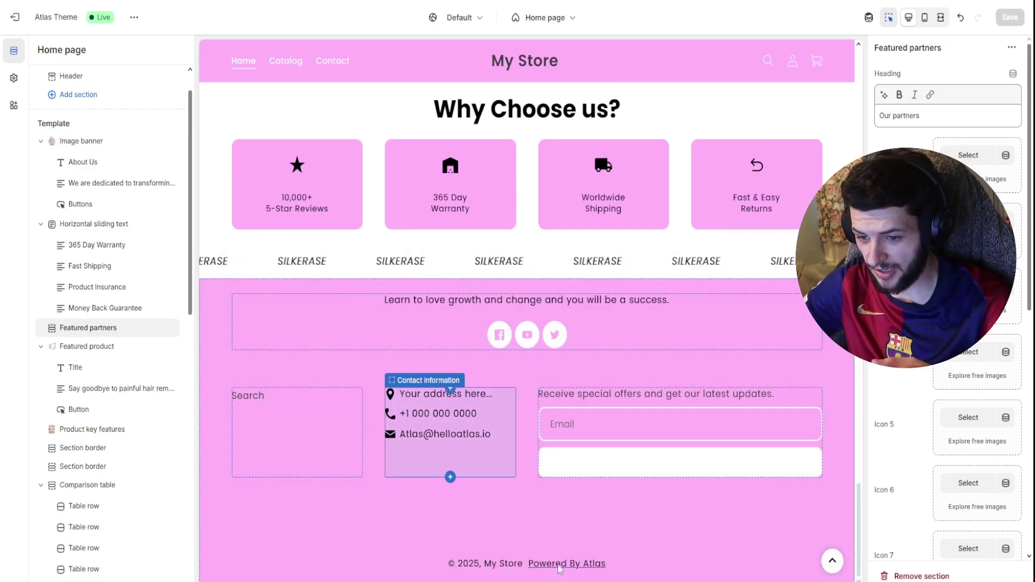
- Replace the footer contact block's old e-mail with the store's support e-mail address
{"action": "left_click", "coordinate": [458, 455]}
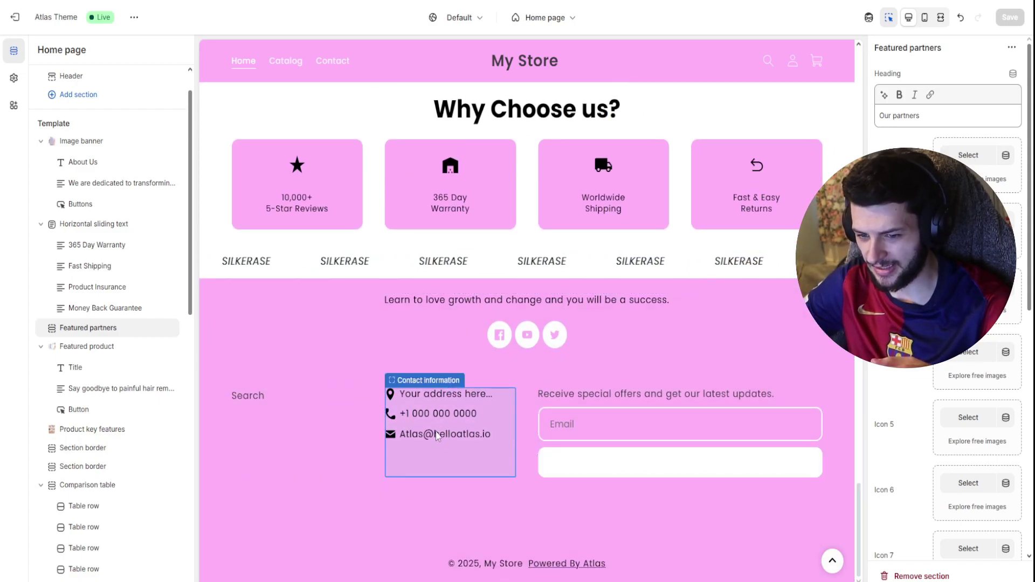
{"action": "left_click_drag", "start_coordinate": [940, 390], "coordinate": [878, 390]}
{"action": "type", "text": "z"}
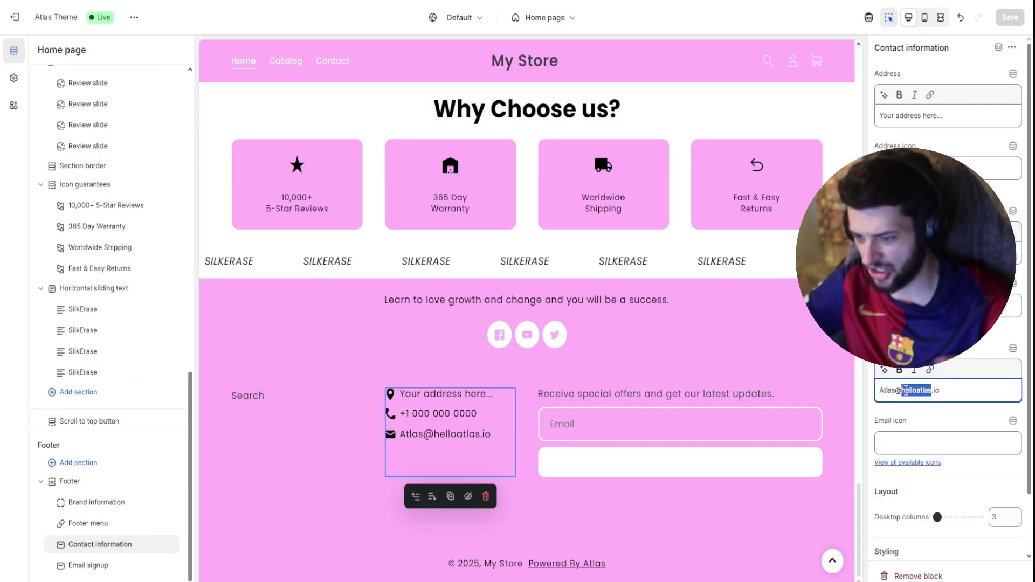
{"action": "key", "text": "BackSpace"}
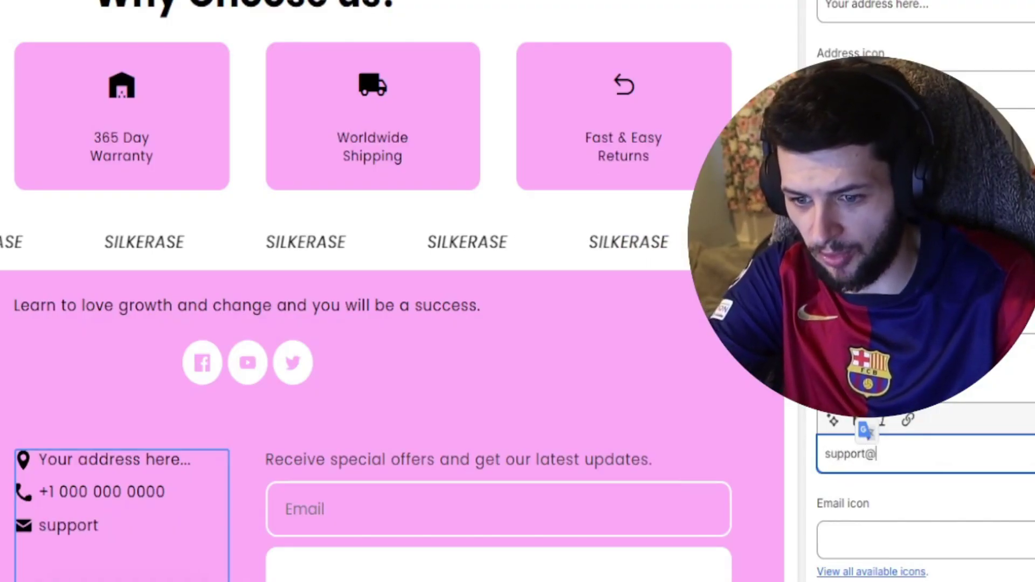
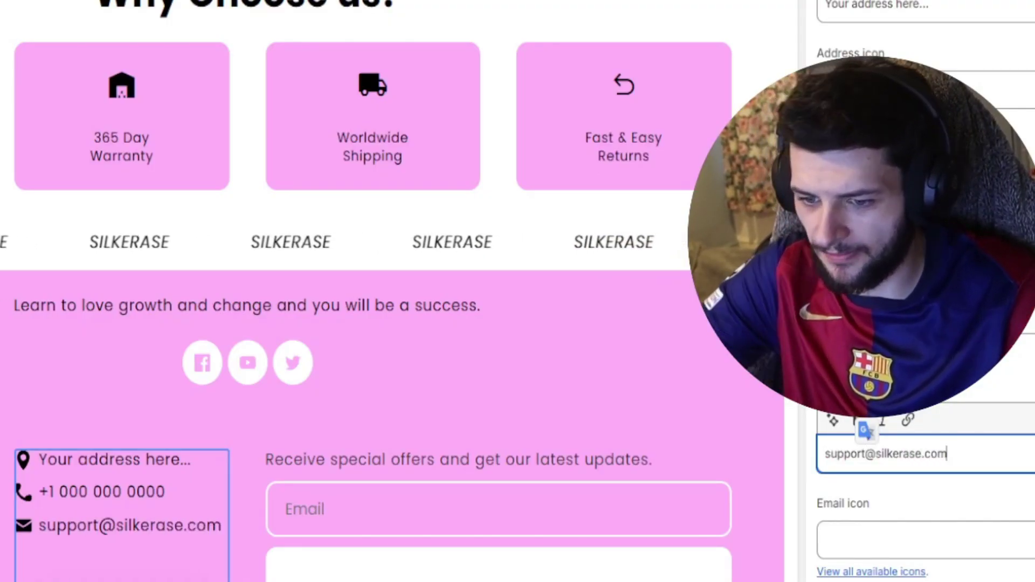
- Change the footer branding text from 'Powered By Atlas' to 'SilkErase 2025' and save
{"action": "left_click", "coordinate": [531, 434]}
{"action": "left_click", "coordinate": [617, 552]}
{"action": "scroll", "coordinate": [1016, 218], "scroll_direction": "down", "scroll_amount": 1}
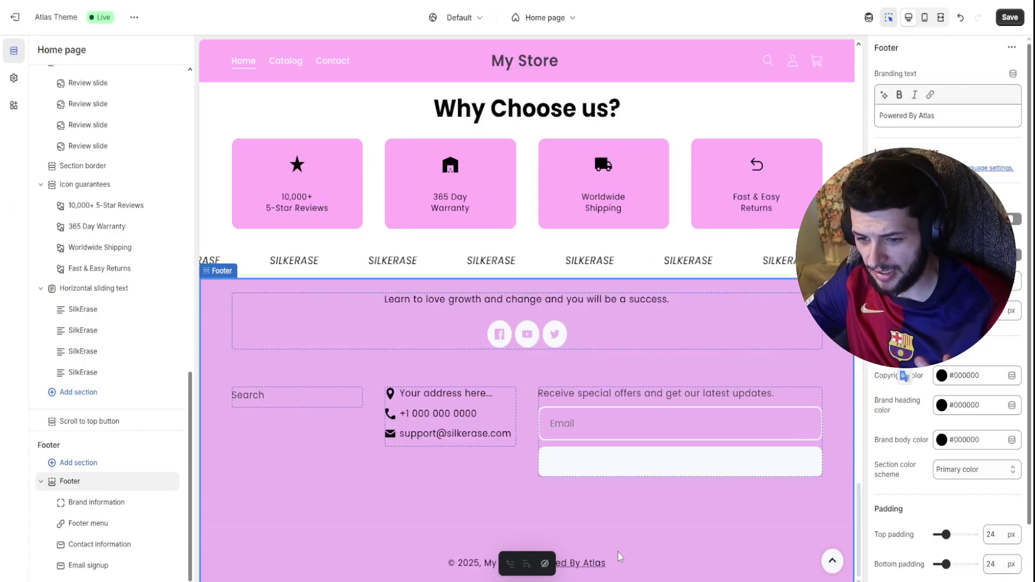
{"action": "scroll", "coordinate": [1015, 218], "scroll_direction": "up", "scroll_amount": 1}
{"action": "left_click_drag", "start_coordinate": [936, 115], "coordinate": [899, 106]}
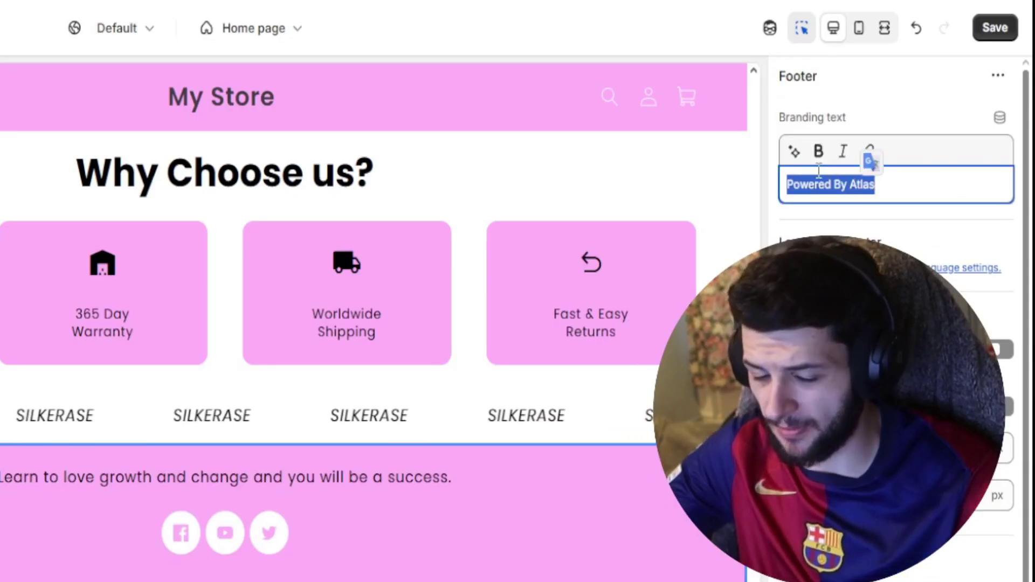
{"action": "type", "text": "Silk"}
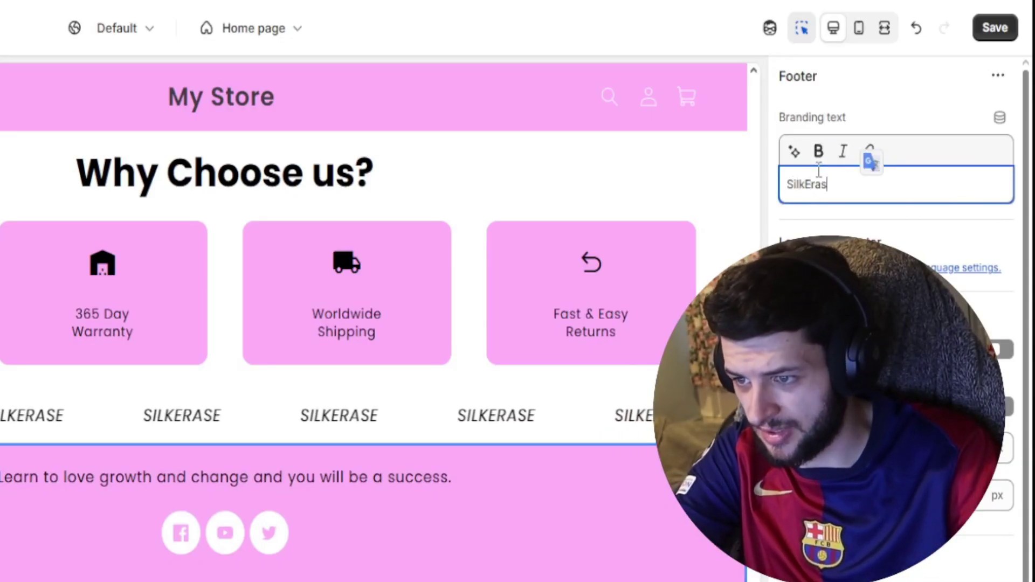
{"action": "type", "text": "e 2025"}
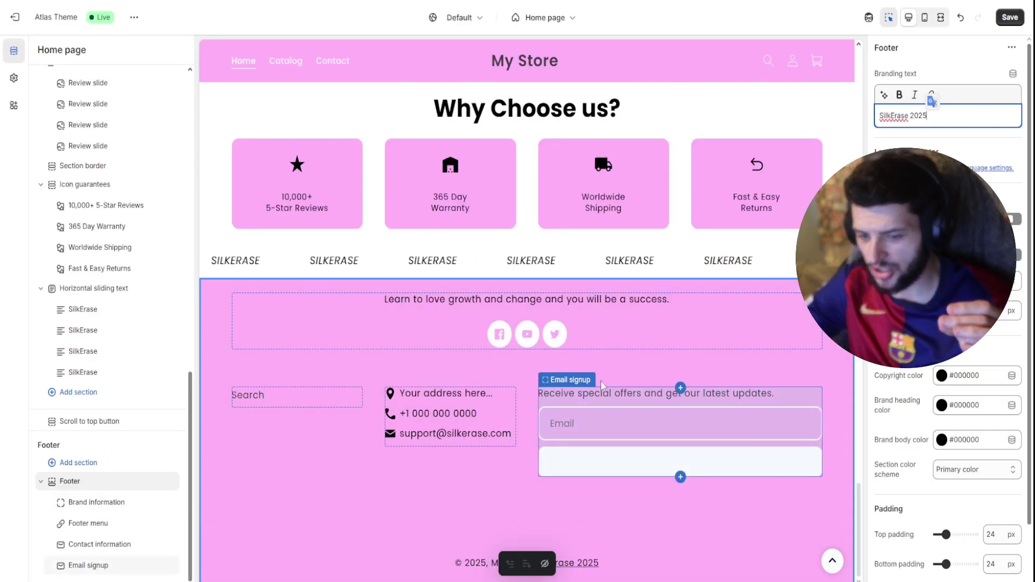
{"action": "key", "text": "ctrl+s"}
- Preview the home page at mobile width and scroll through it
{"action": "scroll", "coordinate": [641, 258], "scroll_direction": "up", "scroll_amount": 20}
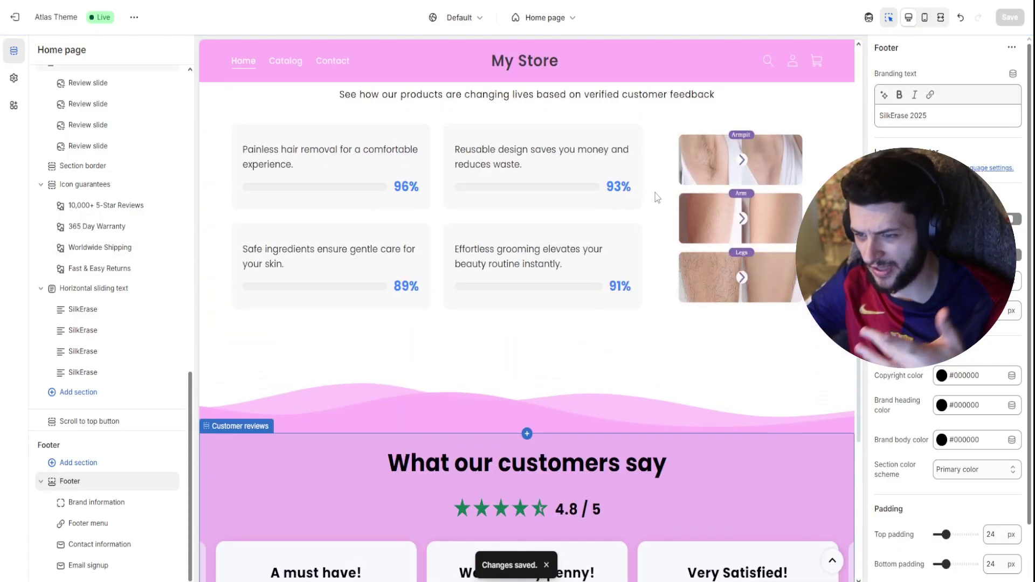
{"action": "scroll", "coordinate": [657, 193], "scroll_direction": "up", "scroll_amount": 15}
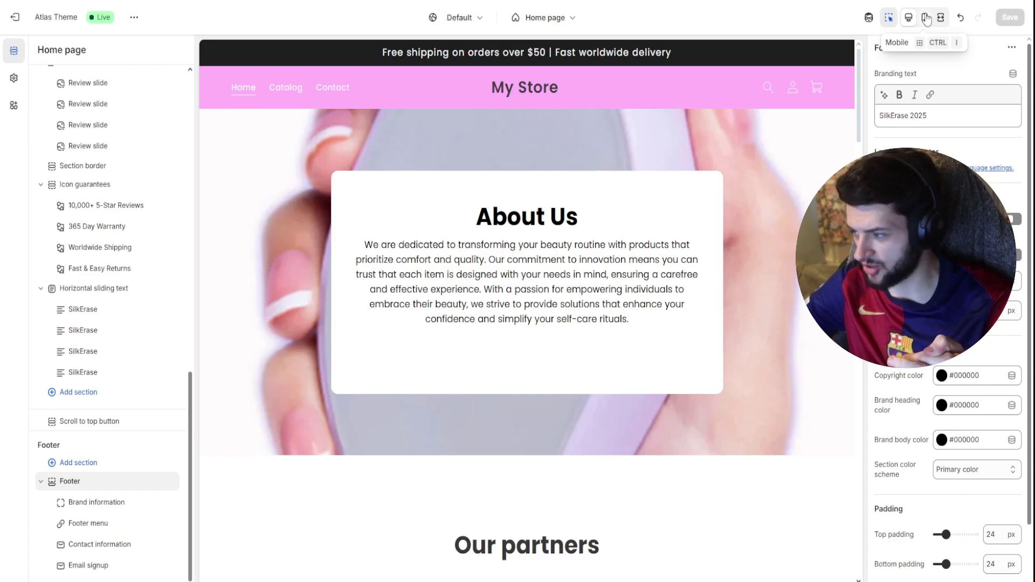
{"action": "left_click", "coordinate": [926, 18]}
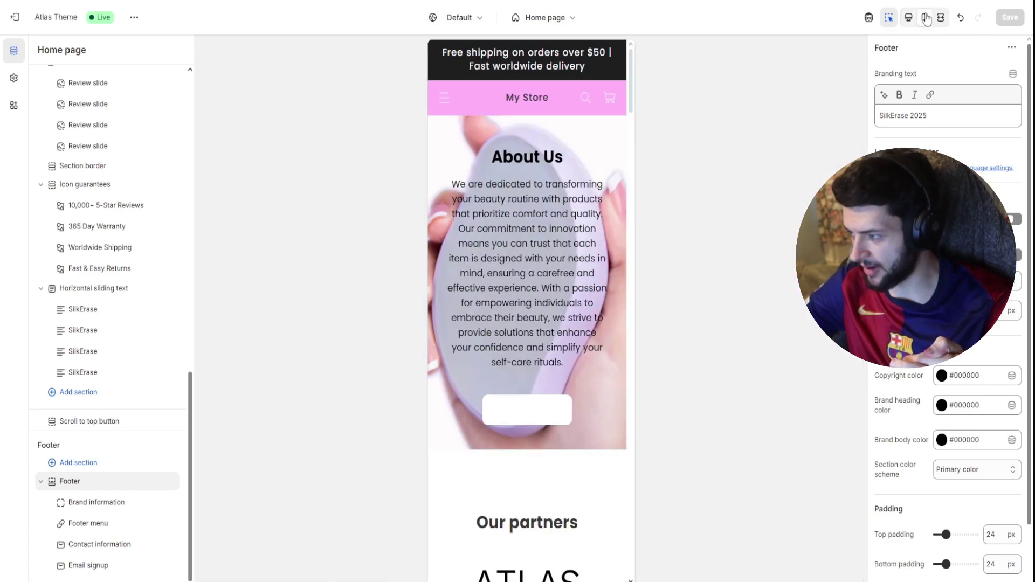
{"action": "scroll", "coordinate": [568, 171], "scroll_direction": "down", "scroll_amount": 15}
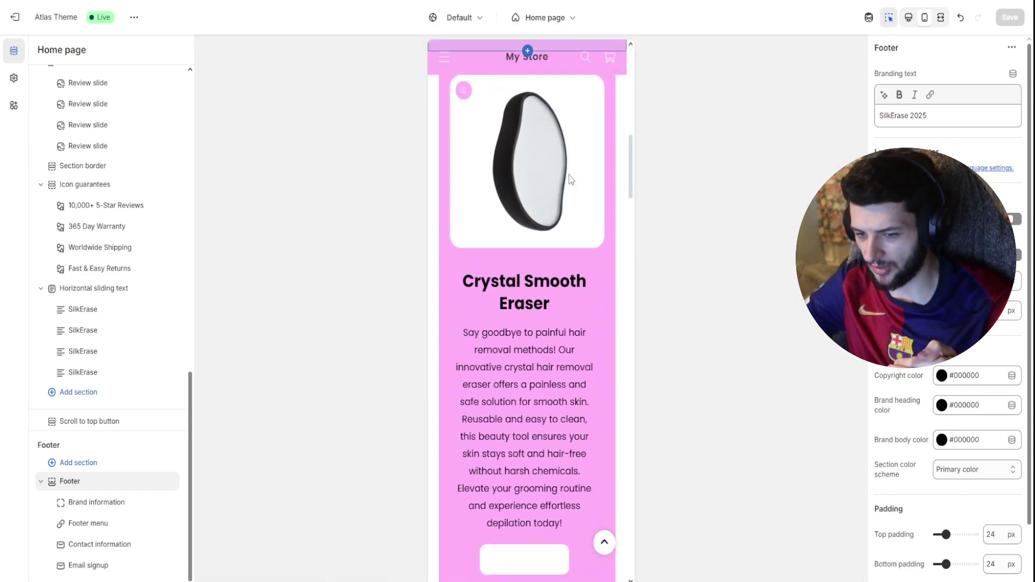
{"action": "scroll", "coordinate": [567, 194], "scroll_direction": "down", "scroll_amount": 10}
{"action": "left_click_drag", "start_coordinate": [632, 297], "coordinate": [634, 408]}
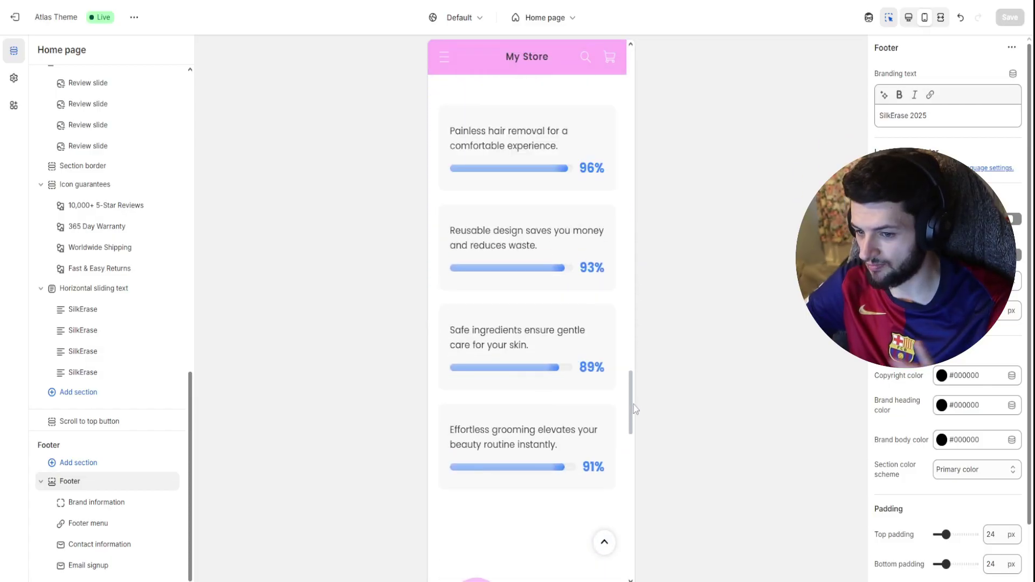
{"action": "scroll", "coordinate": [530, 119], "scroll_direction": "up", "scroll_amount": 20}
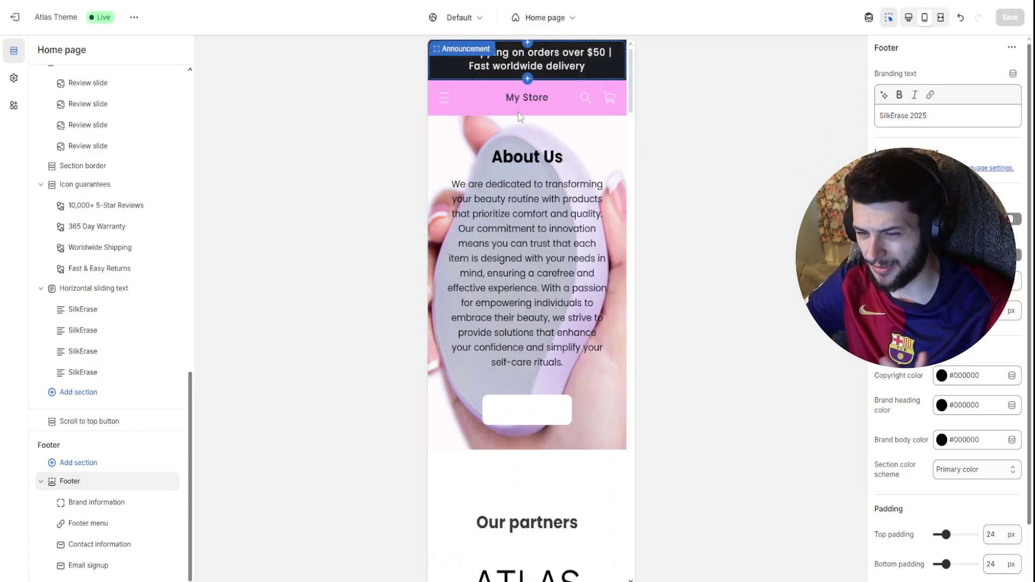
- Go through Catalog to the Crystal Smooth Eraser product page, then open theme settings
{"action": "left_click", "coordinate": [444, 98]}
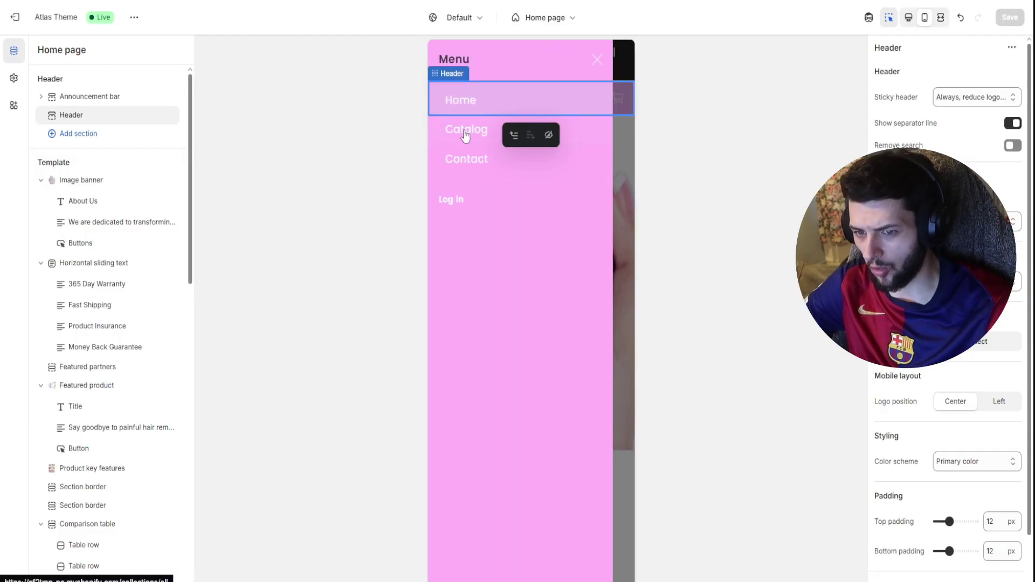
{"action": "left_click", "coordinate": [466, 136]}
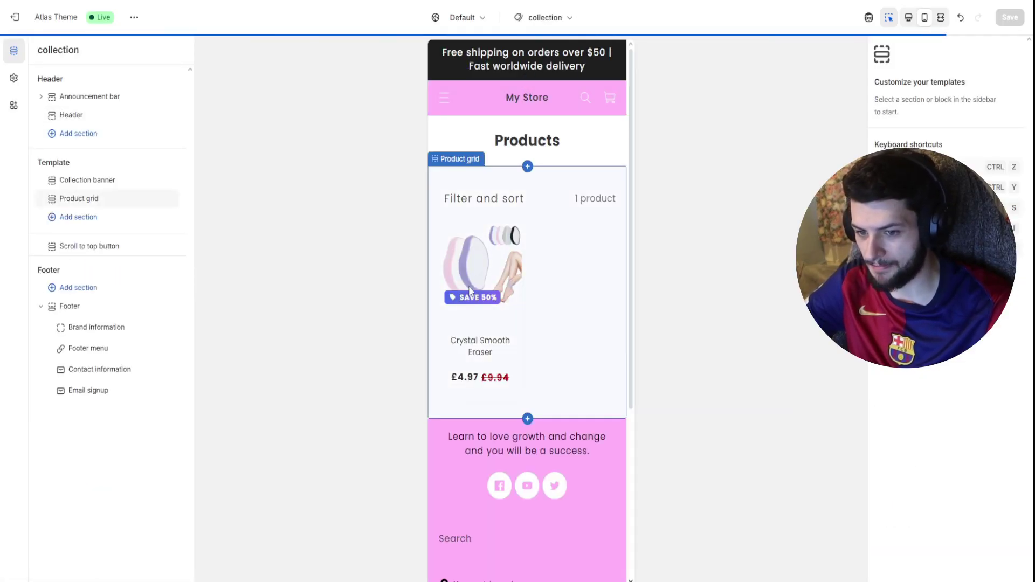
{"action": "left_click", "coordinate": [497, 279]}
{"action": "left_click", "coordinate": [497, 280]}
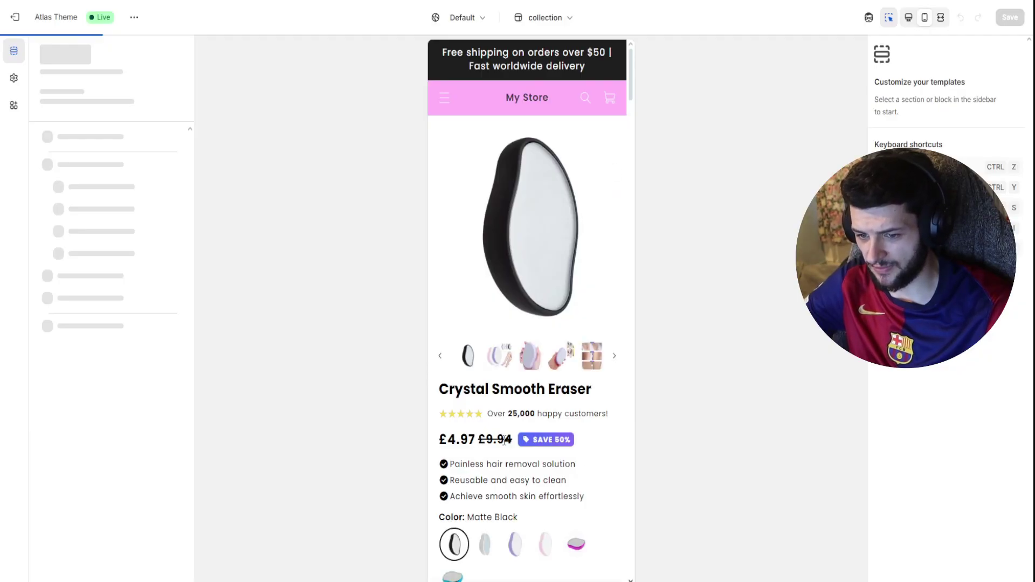
{"action": "scroll", "coordinate": [461, 458], "scroll_direction": "down", "scroll_amount": 1}
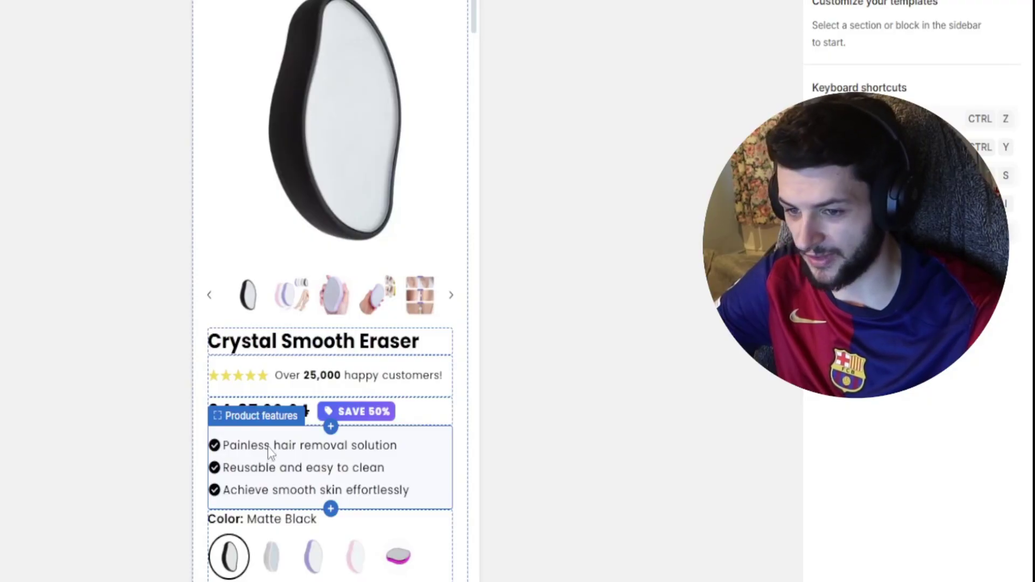
{"action": "scroll", "coordinate": [305, 474], "scroll_direction": "down", "scroll_amount": 8}
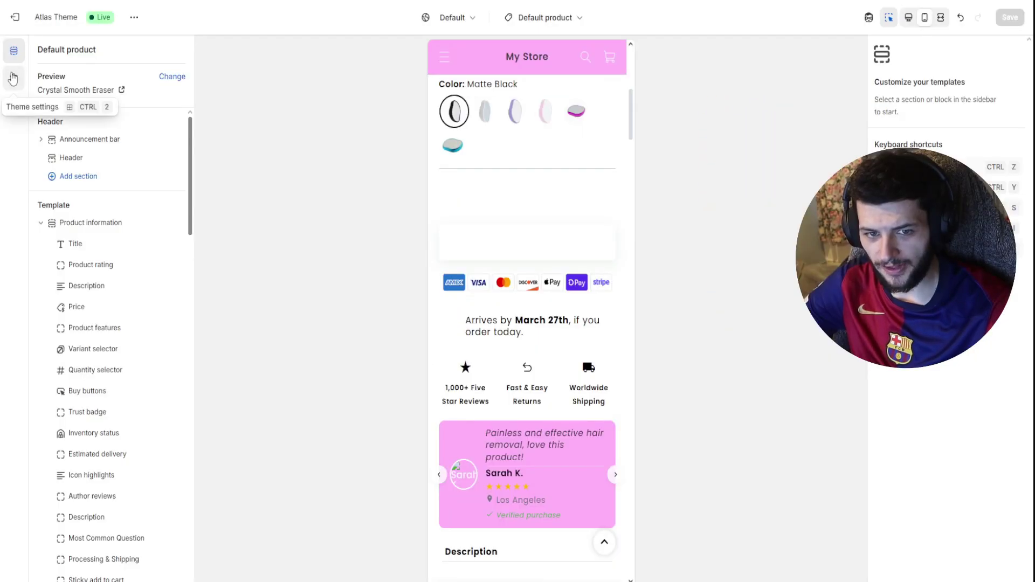
{"action": "left_click", "coordinate": [14, 78]}
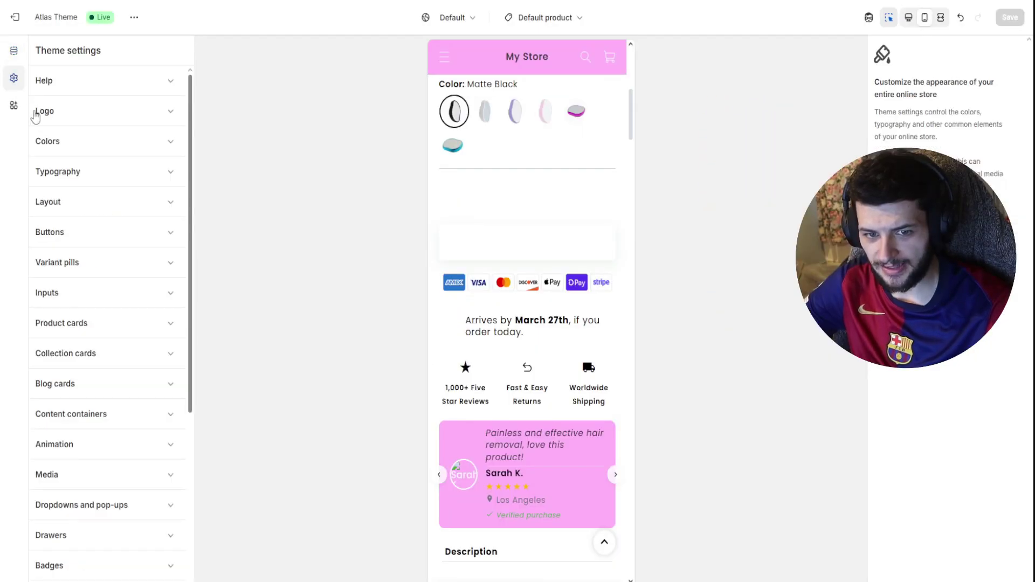
- Set the theme accent colour to #1E1E1E and the main background colour to pink
{"action": "left_click", "coordinate": [58, 143]}
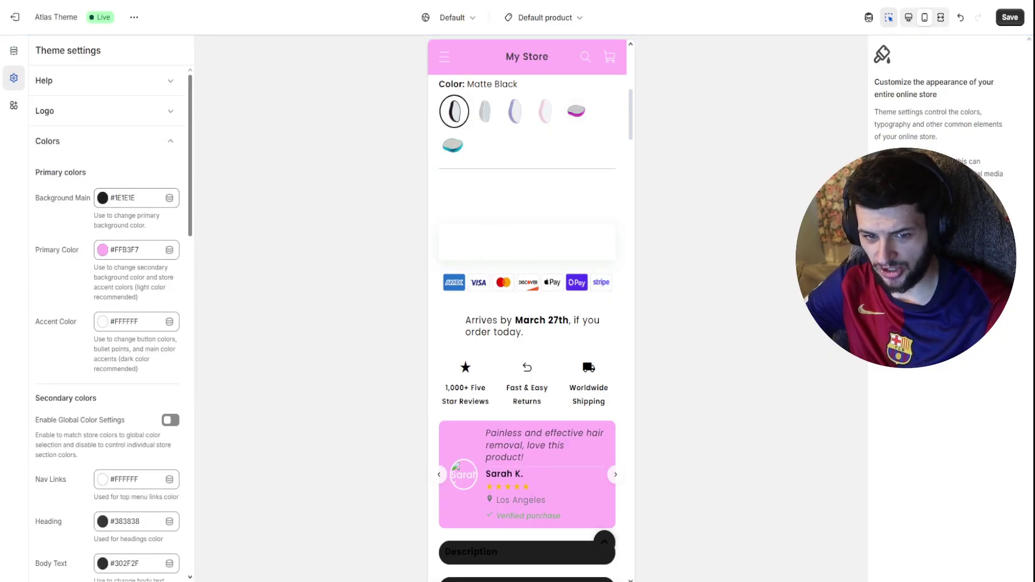
{"action": "left_click", "coordinate": [102, 322]}
{"action": "left_click", "coordinate": [106, 277]}
{"action": "left_click", "coordinate": [351, 291]}
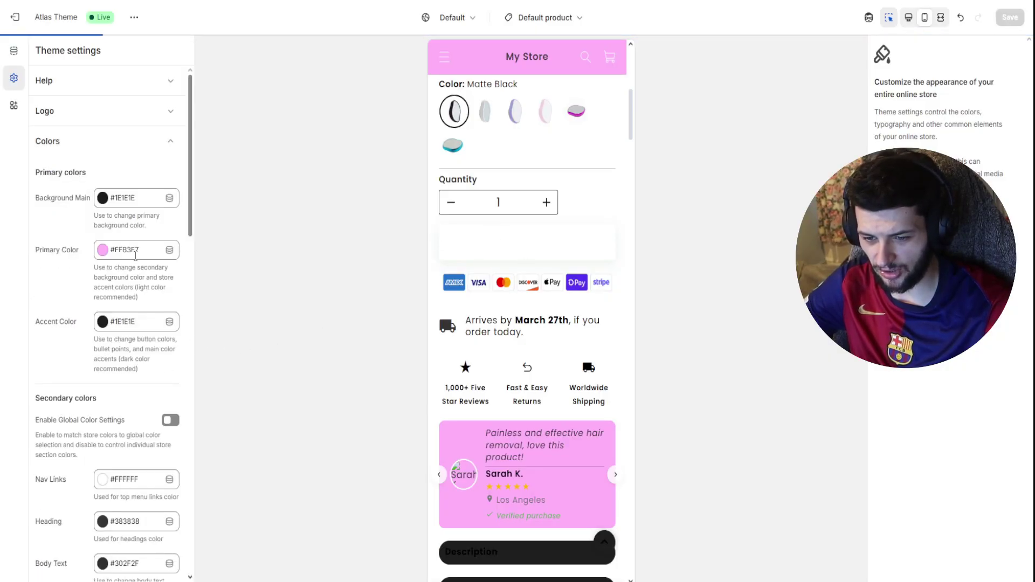
{"action": "left_click", "coordinate": [102, 199]}
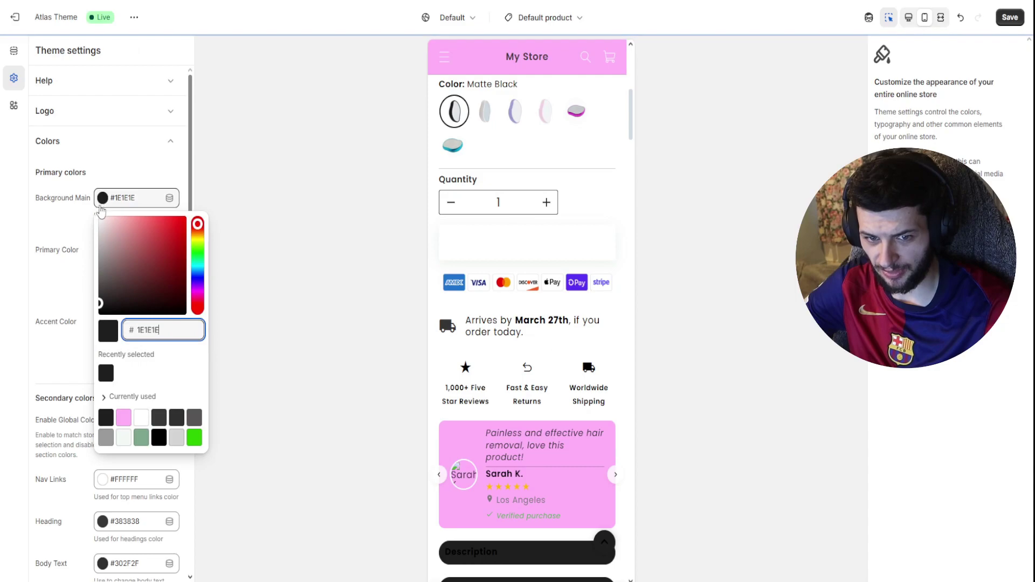
{"action": "left_click", "coordinate": [125, 419]}
{"action": "left_click", "coordinate": [365, 287]}
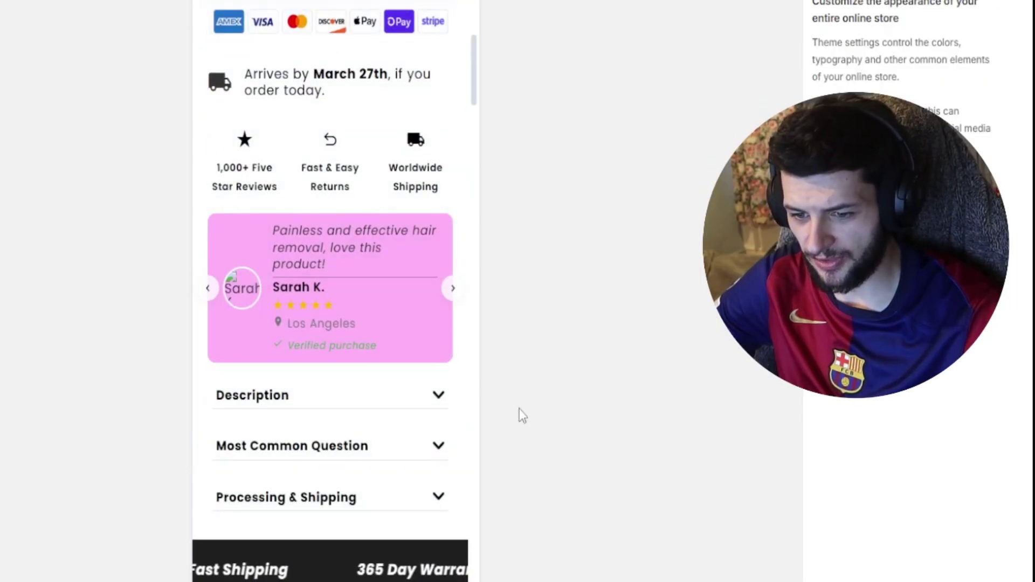
{"action": "scroll", "coordinate": [388, 366], "scroll_direction": "up", "scroll_amount": 5}
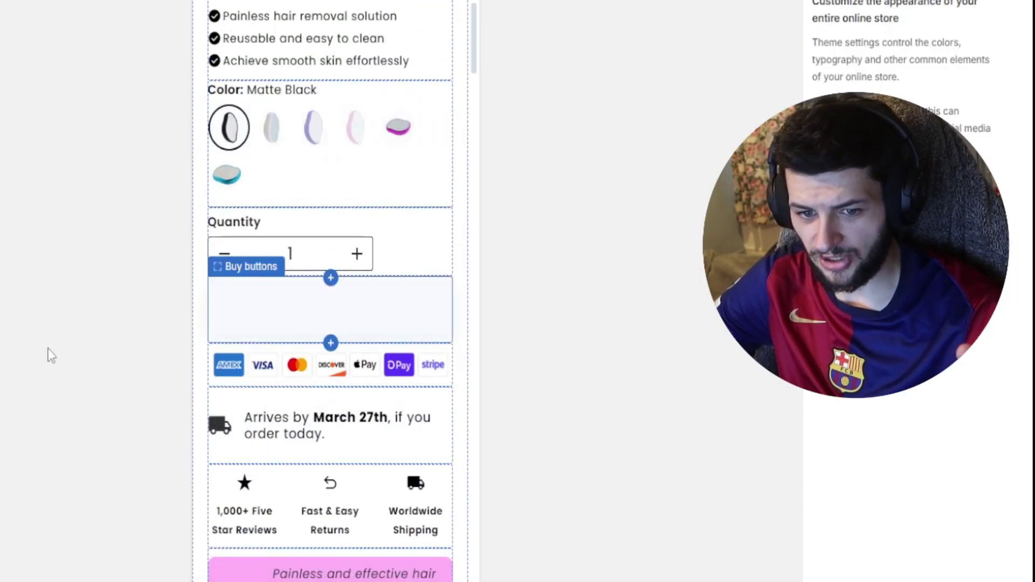
- Make the product page's Add to cart button pink
{"action": "left_click", "coordinate": [286, 322]}
{"action": "left_click", "coordinate": [889, 226]}
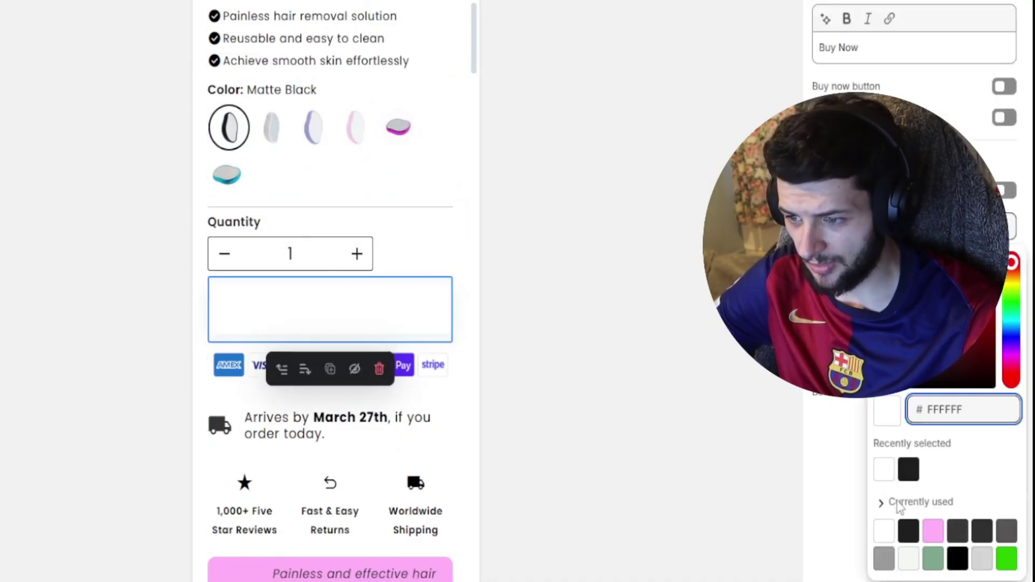
{"action": "left_click", "coordinate": [936, 531]}
{"action": "left_click", "coordinate": [279, 310]}
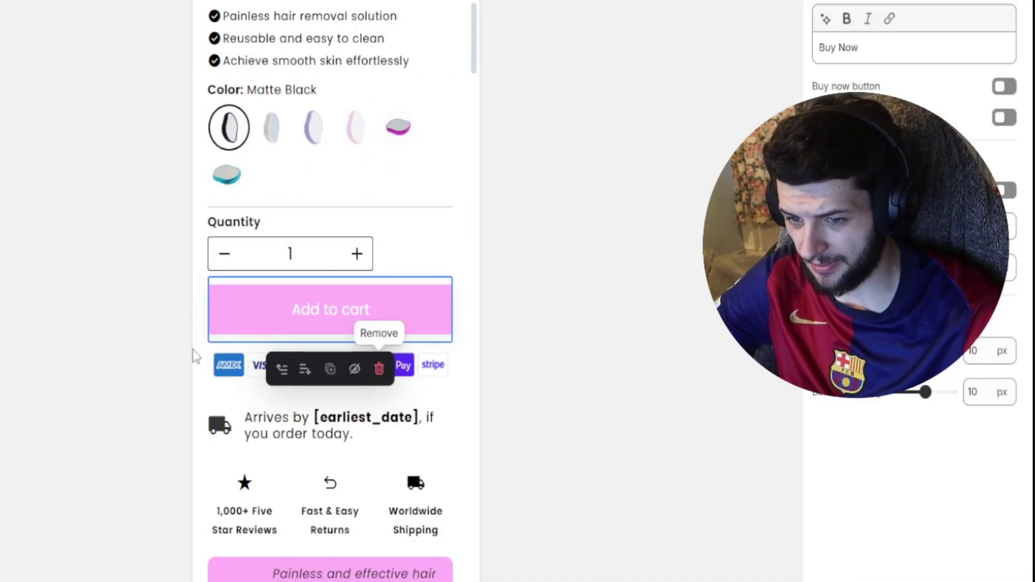
{"action": "scroll", "coordinate": [233, 368], "scroll_direction": "down", "scroll_amount": 3}
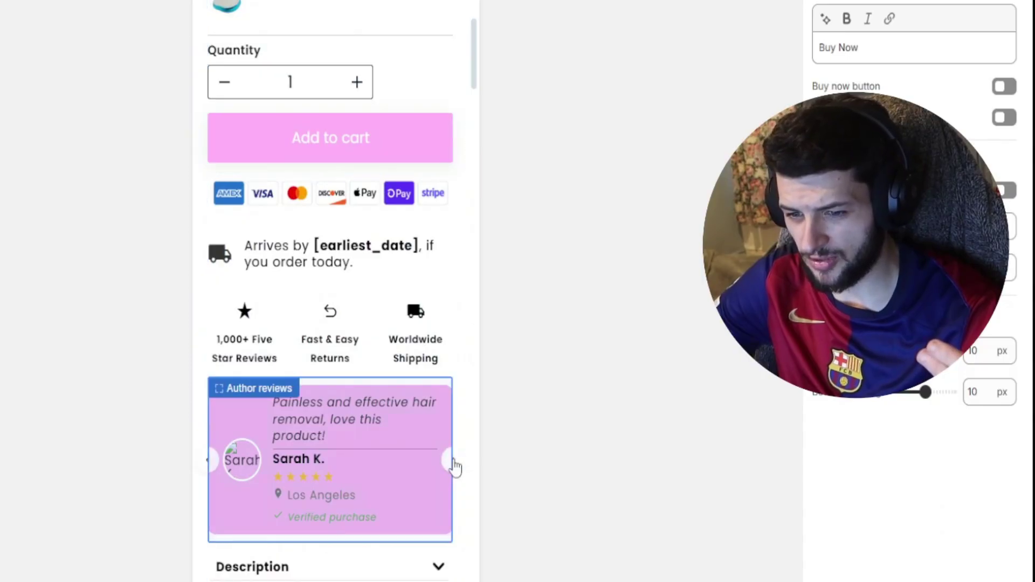
{"action": "left_click", "coordinate": [453, 463]}
{"action": "left_click", "coordinate": [452, 461]}
{"action": "left_click", "coordinate": [451, 461]}
{"action": "scroll", "coordinate": [428, 402], "scroll_direction": "down", "scroll_amount": 3}
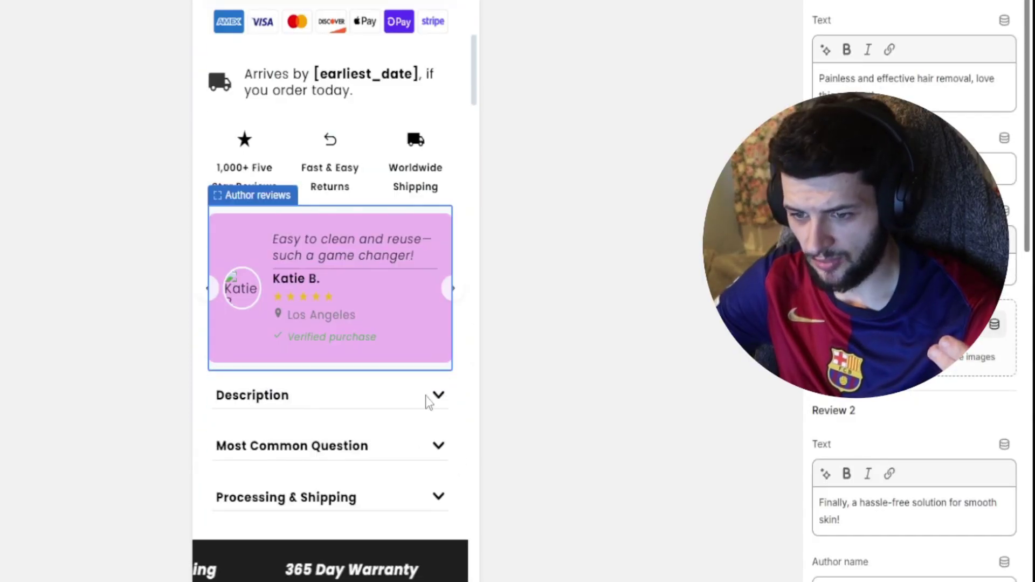
{"action": "left_click", "coordinate": [434, 399]}
{"action": "scroll", "coordinate": [270, 101], "scroll_direction": "down", "scroll_amount": 6}
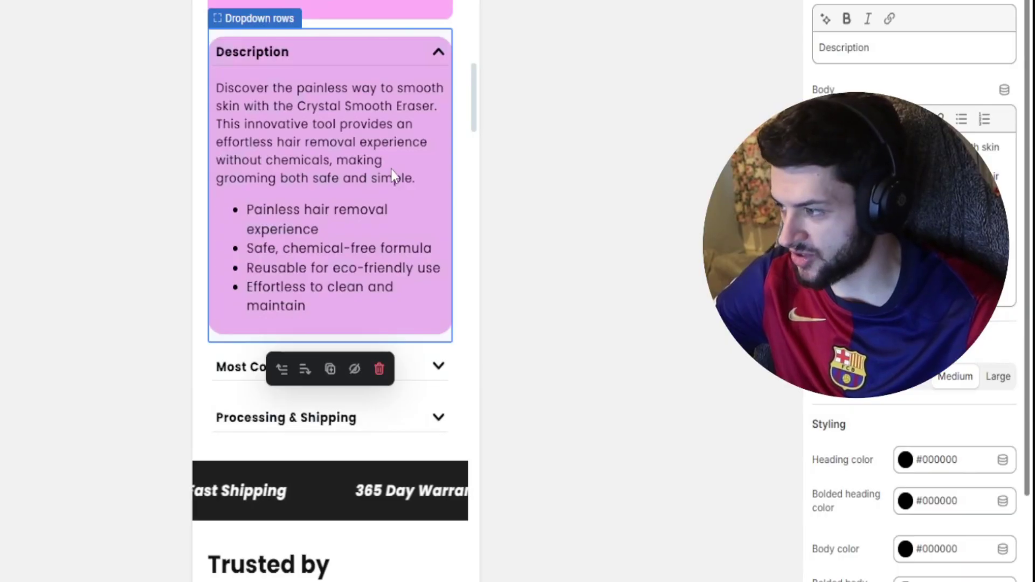
{"action": "scroll", "coordinate": [377, 162], "scroll_direction": "down", "scroll_amount": 3}
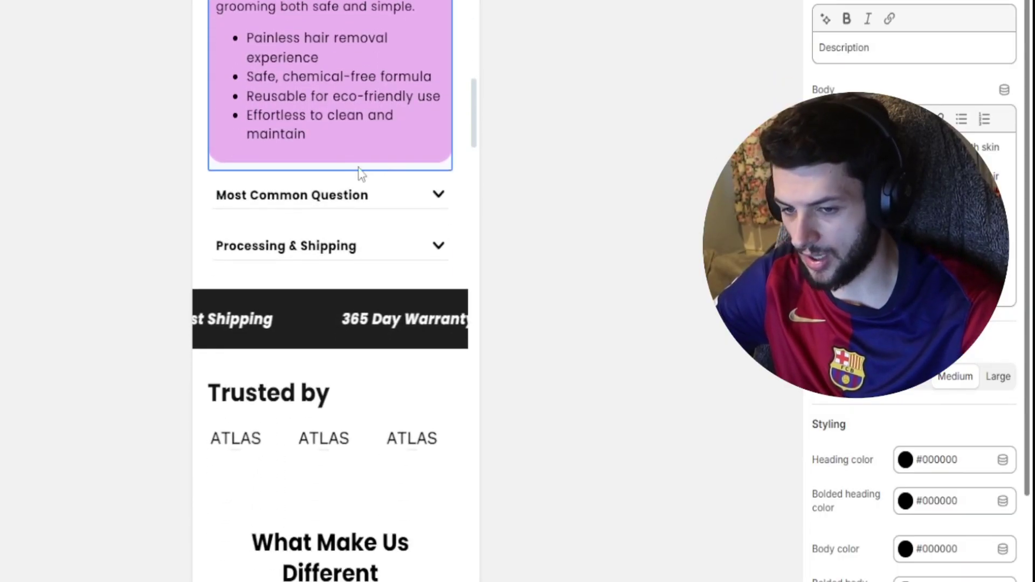
{"action": "left_click", "coordinate": [437, 204]}
{"action": "left_click", "coordinate": [437, 200]}
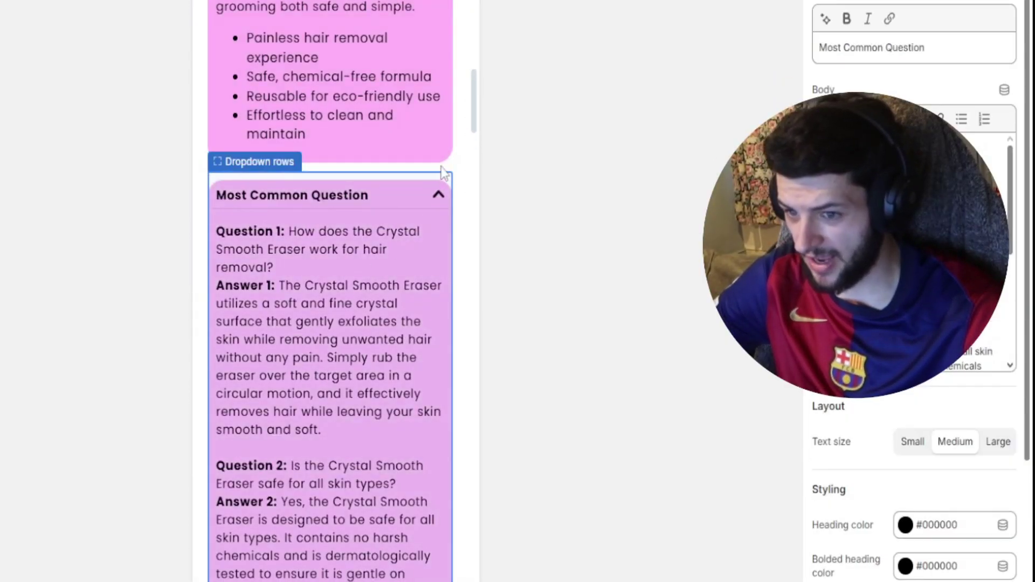
{"action": "left_click", "coordinate": [439, 197]}
{"action": "scroll", "coordinate": [354, 282], "scroll_direction": "down", "scroll_amount": 5}
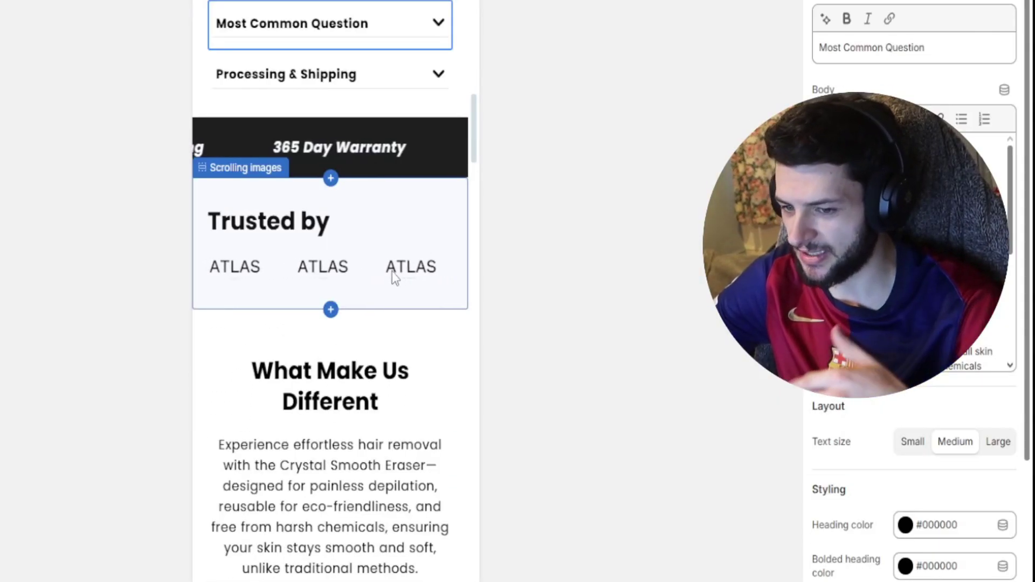
{"action": "scroll", "coordinate": [392, 270], "scroll_direction": "down", "scroll_amount": 10}
{"action": "scroll", "coordinate": [361, 139], "scroll_direction": "down", "scroll_amount": 15}
{"action": "scroll", "coordinate": [355, 186], "scroll_direction": "down", "scroll_amount": 15}
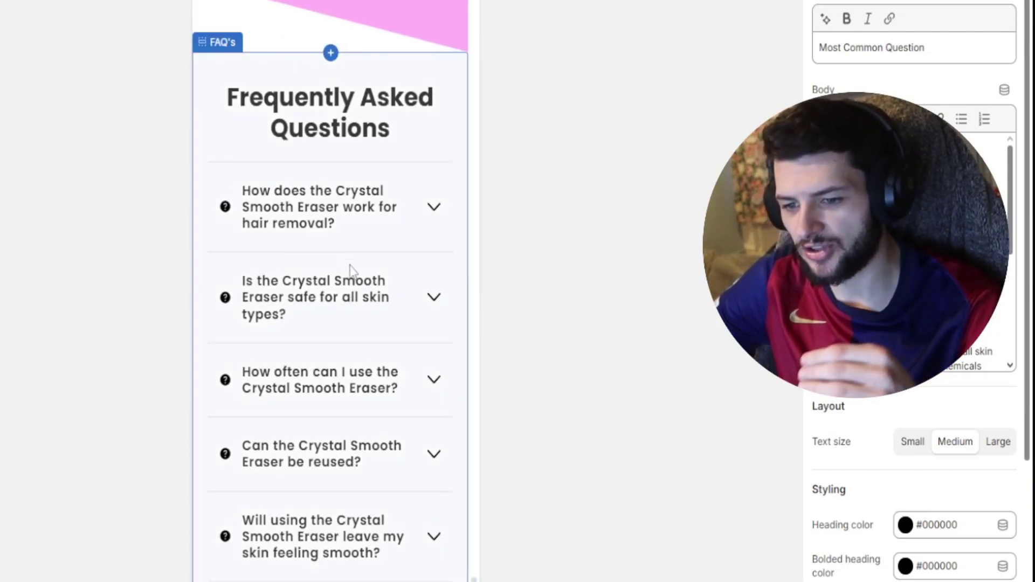
{"action": "scroll", "coordinate": [347, 316], "scroll_direction": "down", "scroll_amount": 3}
{"action": "scroll", "coordinate": [422, 472], "scroll_direction": "up", "scroll_amount": 10}
{"action": "left_click_drag", "start_coordinate": [473, 539], "coordinate": [473, 8]}
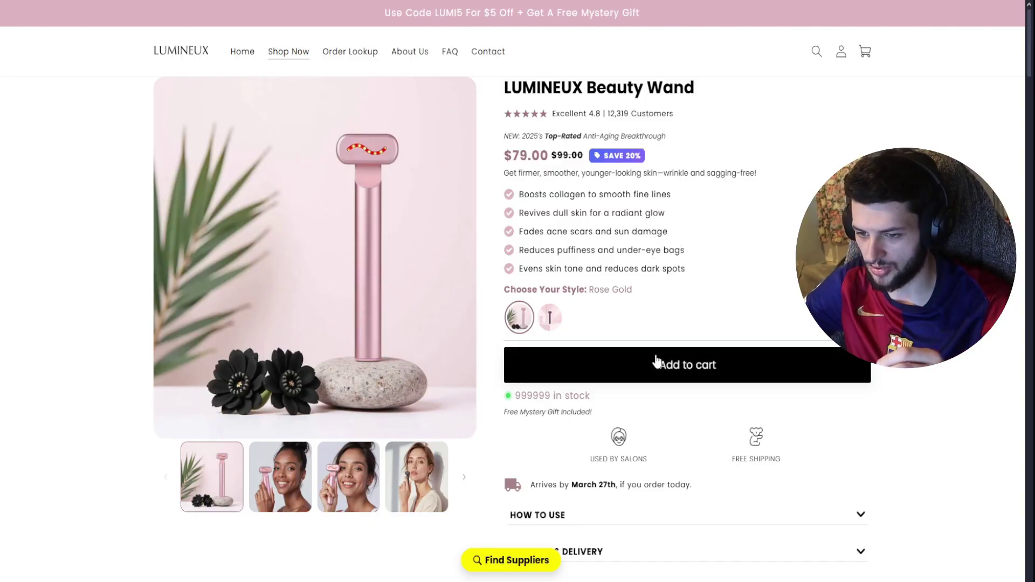
{"action": "scroll", "coordinate": [656, 363], "scroll_direction": "down", "scroll_amount": 9}
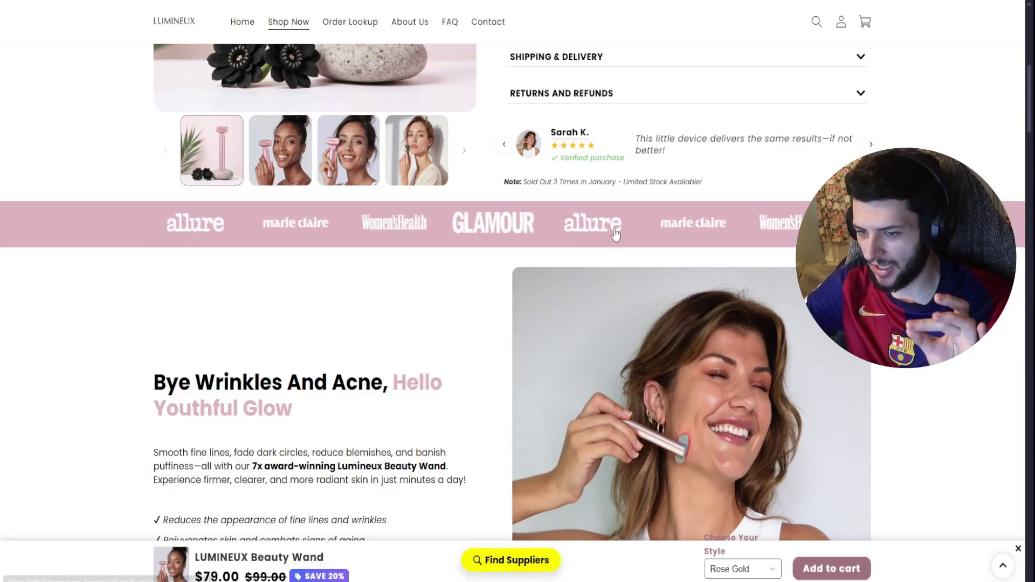
{"action": "scroll", "coordinate": [384, 283], "scroll_direction": "down", "scroll_amount": 1}
{"action": "scroll", "coordinate": [384, 283], "scroll_direction": "down", "scroll_amount": 10}
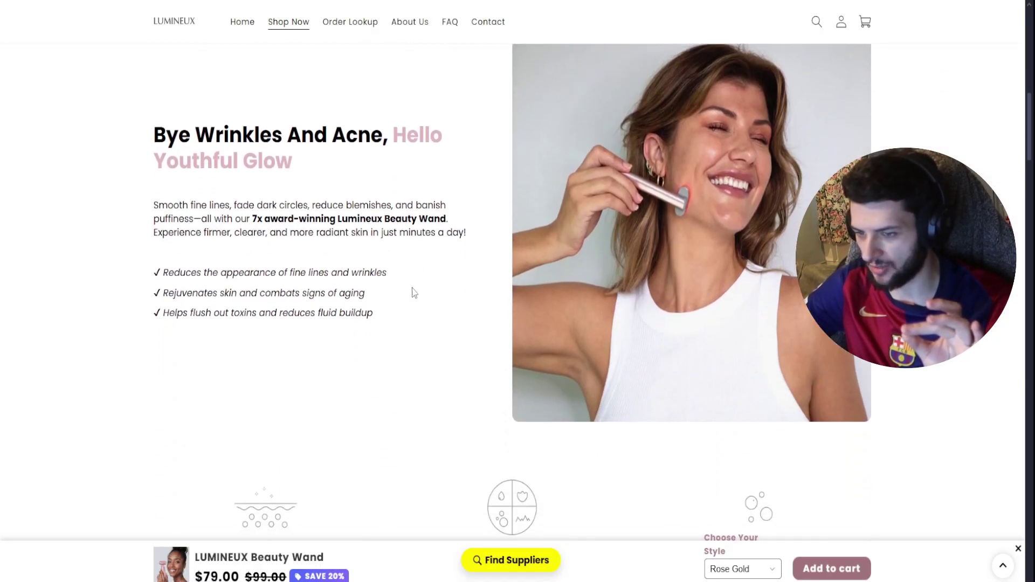
{"action": "scroll", "coordinate": [429, 315], "scroll_direction": "down", "scroll_amount": 2}
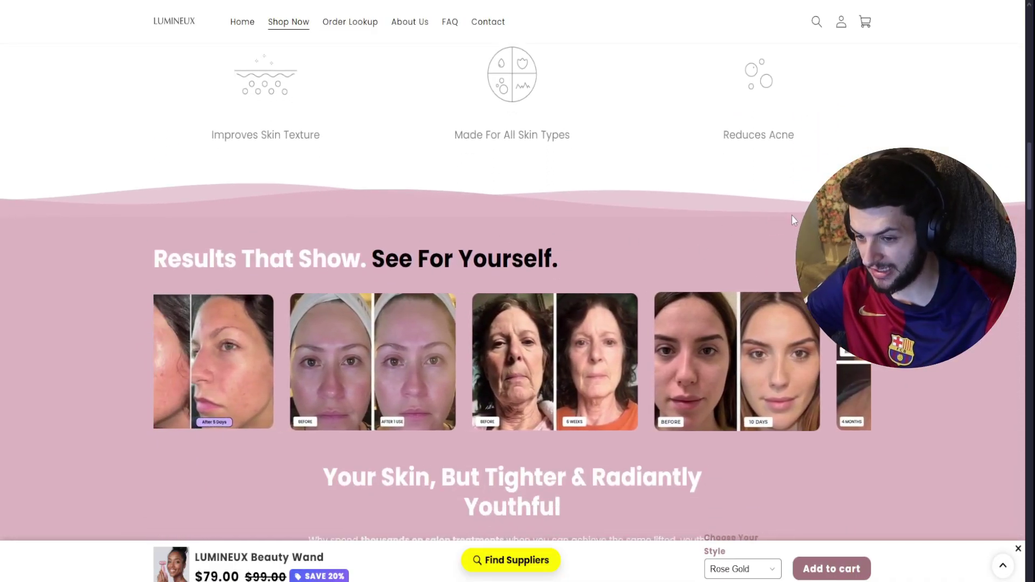
{"action": "scroll", "coordinate": [91, 218], "scroll_direction": "down", "scroll_amount": 3}
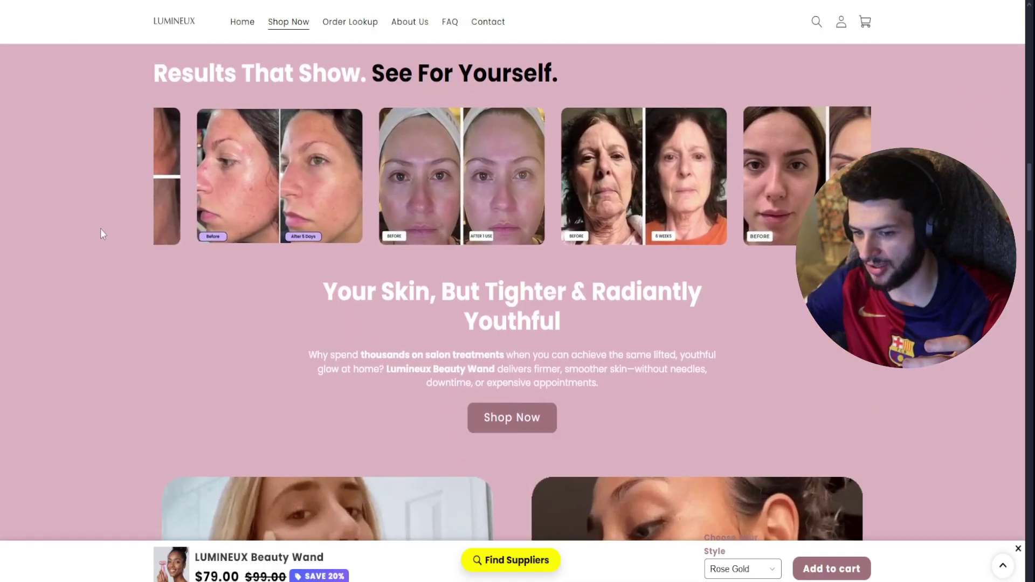
{"action": "scroll", "coordinate": [597, 313], "scroll_direction": "down", "scroll_amount": 3}
{"action": "scroll", "coordinate": [597, 312], "scroll_direction": "down", "scroll_amount": 3}
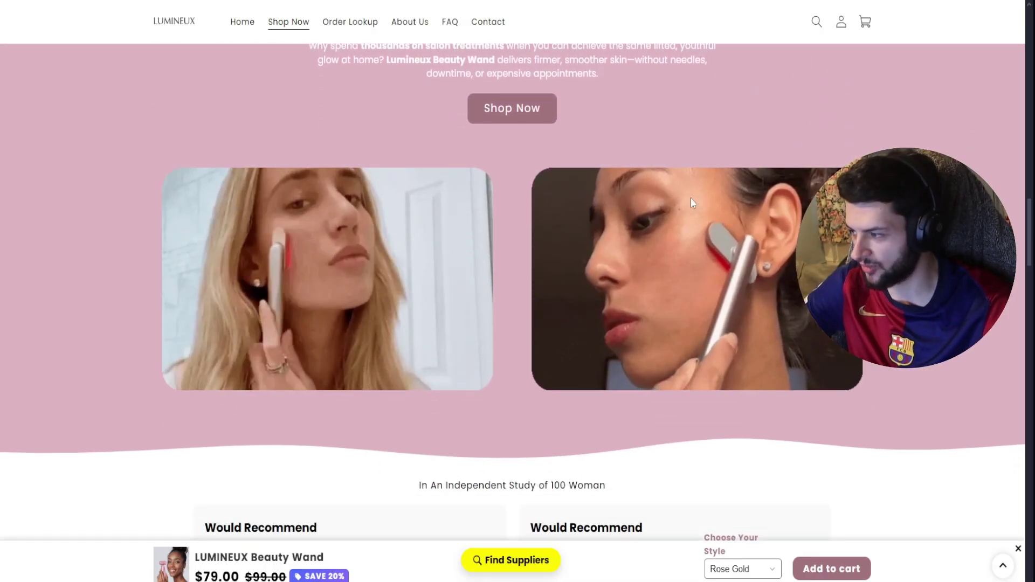
{"action": "scroll", "coordinate": [340, 231], "scroll_direction": "down", "scroll_amount": 4}
{"action": "scroll", "coordinate": [340, 227], "scroll_direction": "down", "scroll_amount": 8}
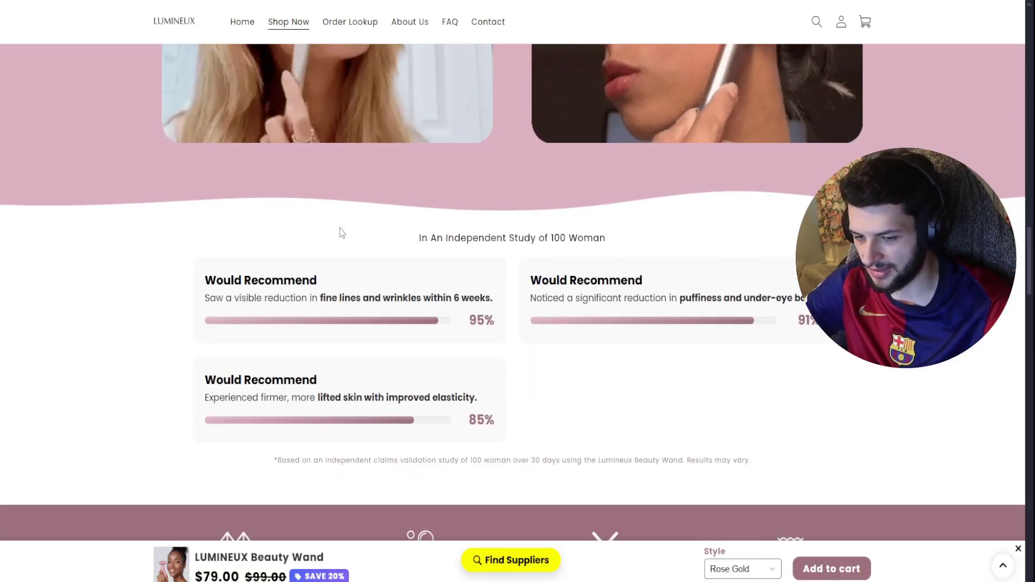
{"action": "scroll", "coordinate": [365, 237], "scroll_direction": "down", "scroll_amount": 6}
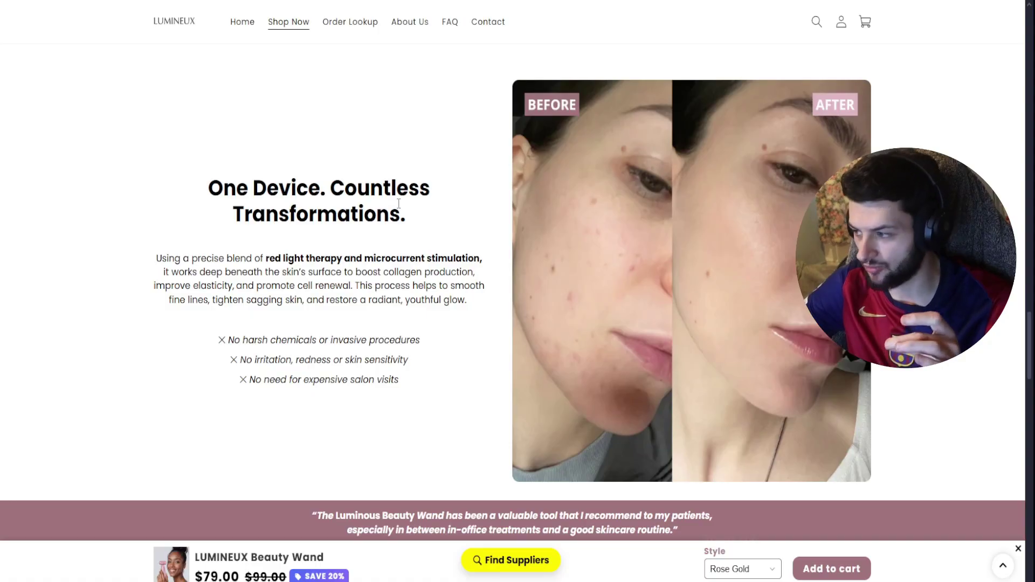
{"action": "scroll", "coordinate": [669, 235], "scroll_direction": "down", "scroll_amount": 1}
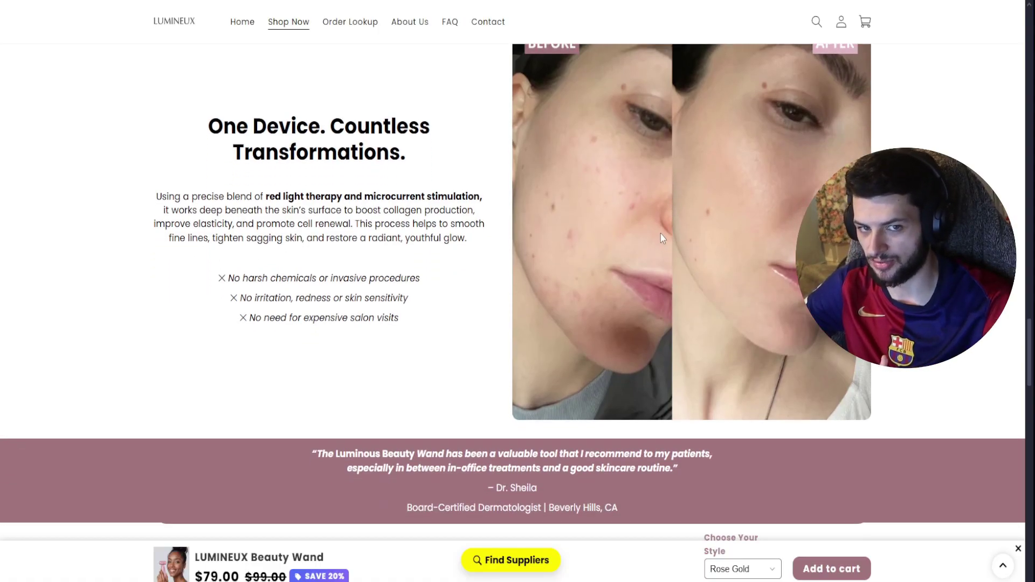
{"action": "scroll", "coordinate": [675, 238], "scroll_direction": "down", "scroll_amount": 1}
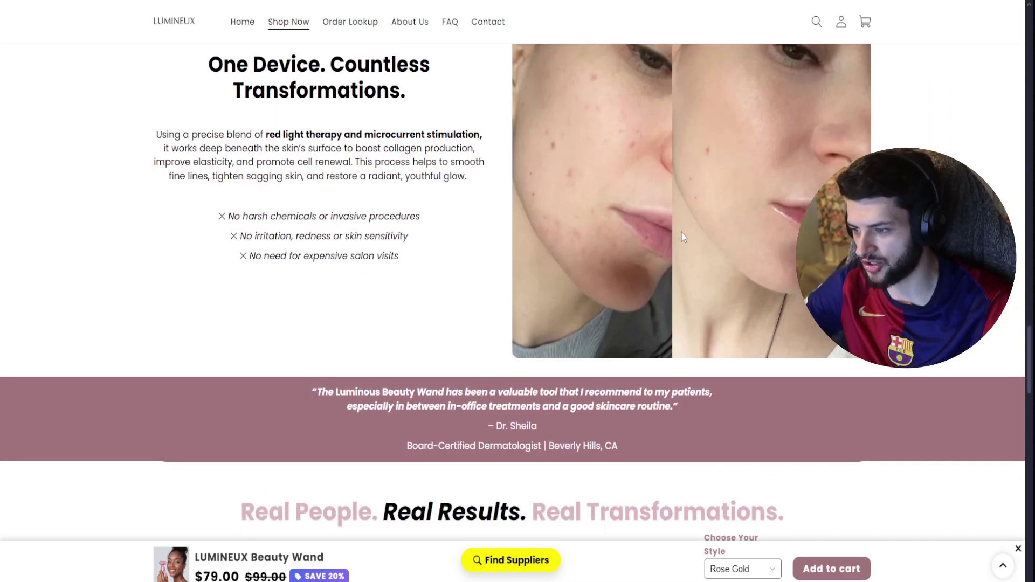
{"action": "scroll", "coordinate": [681, 234], "scroll_direction": "down", "scroll_amount": 4}
{"action": "scroll", "coordinate": [681, 234], "scroll_direction": "down", "scroll_amount": 2}
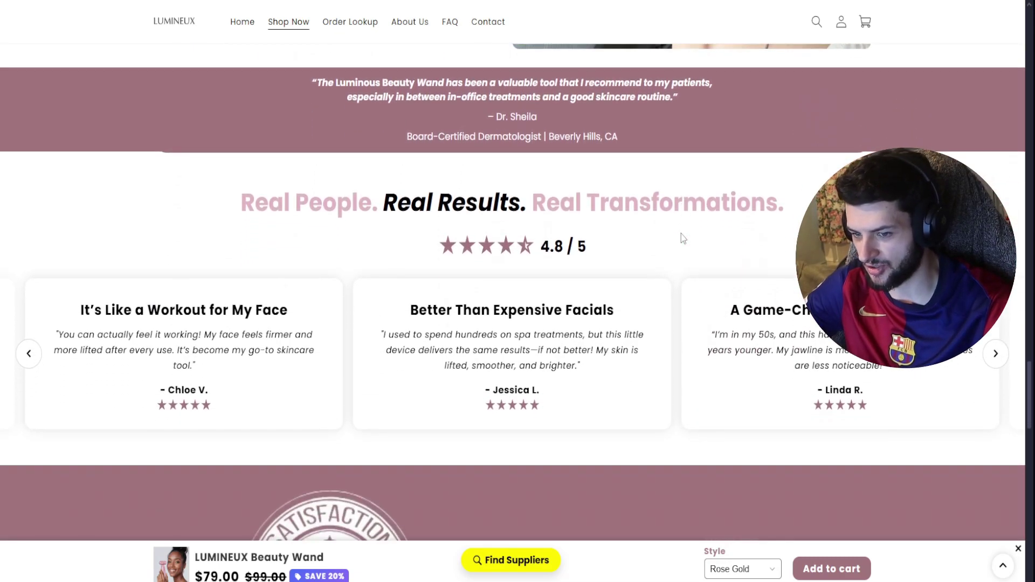
{"action": "scroll", "coordinate": [678, 239], "scroll_direction": "down", "scroll_amount": 1}
{"action": "scroll", "coordinate": [678, 238], "scroll_direction": "down", "scroll_amount": 6}
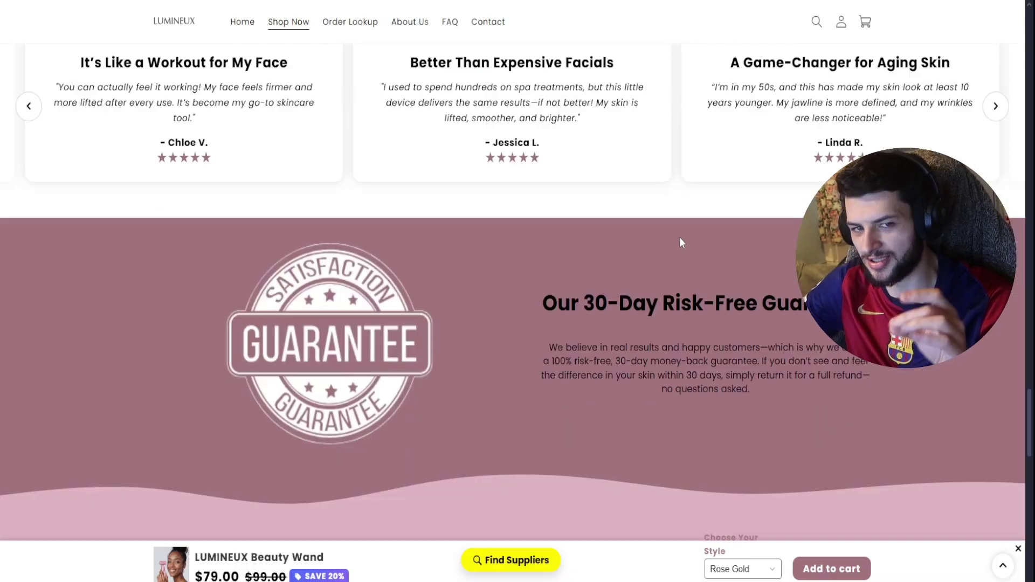
{"action": "scroll", "coordinate": [681, 243], "scroll_direction": "down", "scroll_amount": 1}
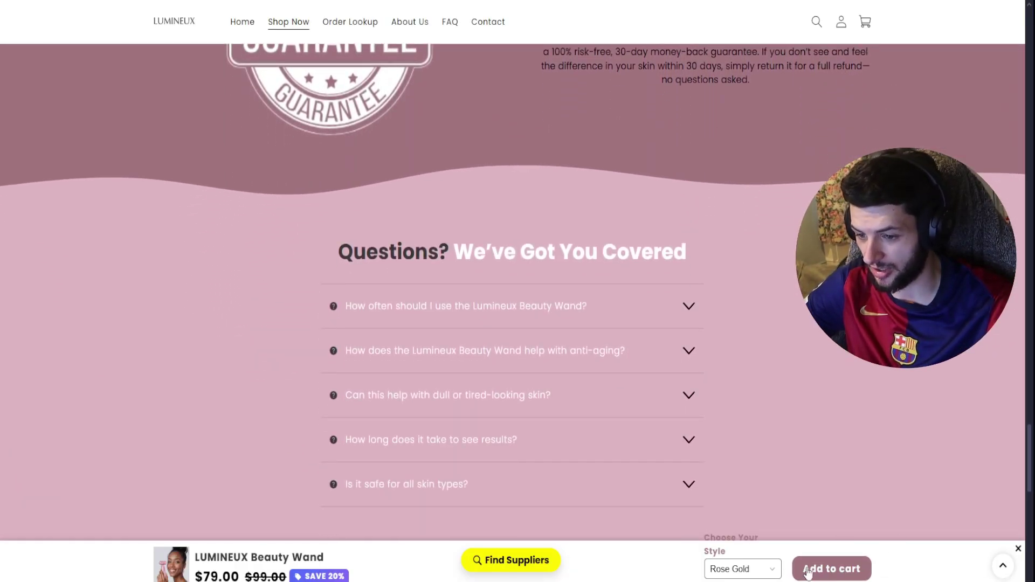
{"action": "scroll", "coordinate": [790, 222], "scroll_direction": "down", "scroll_amount": 8}
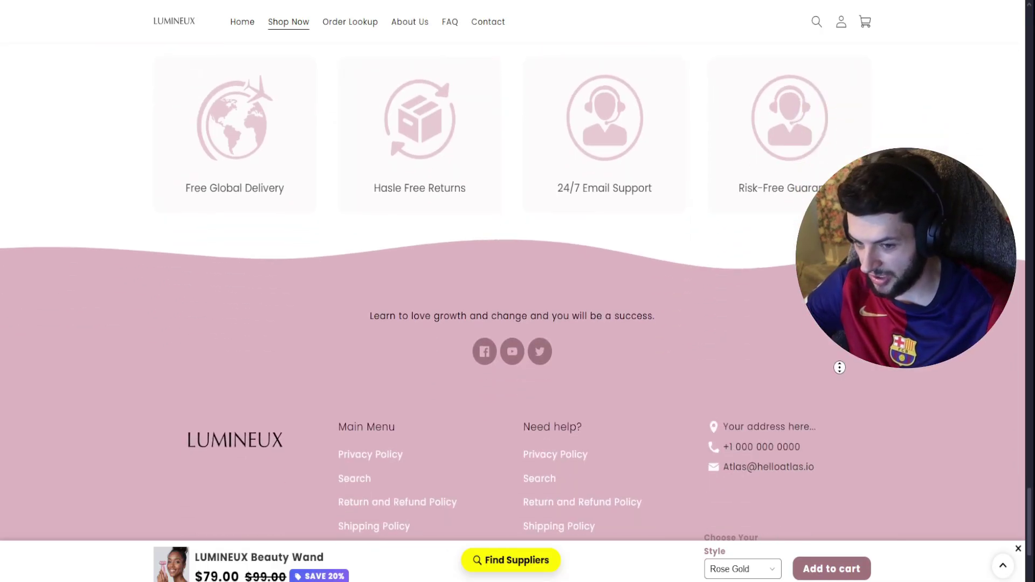
{"action": "key", "text": "Home"}
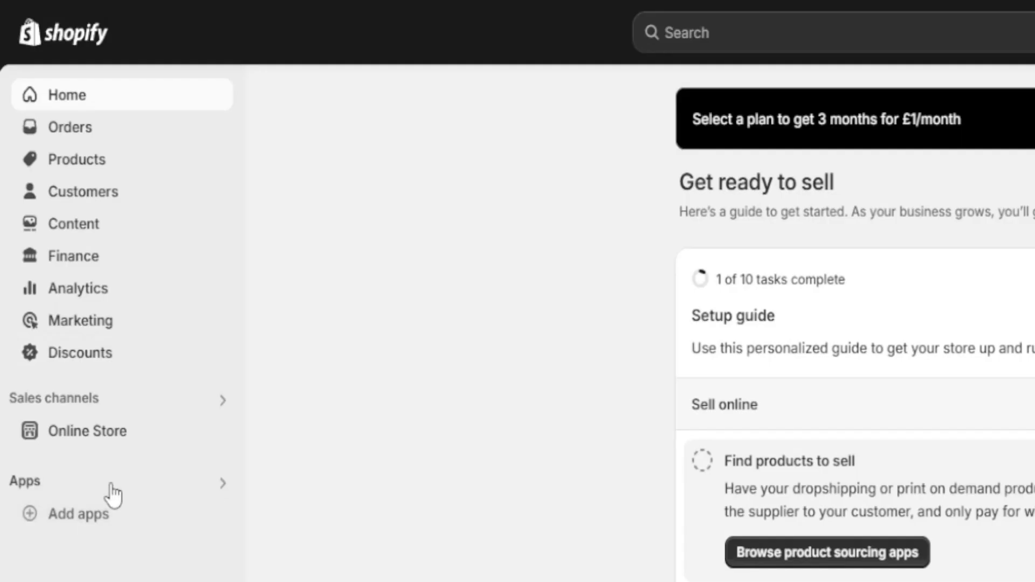
- Open the Atlas AI Store Builder app and switch to generating pages for an existing theme
{"action": "left_click", "coordinate": [108, 485]}
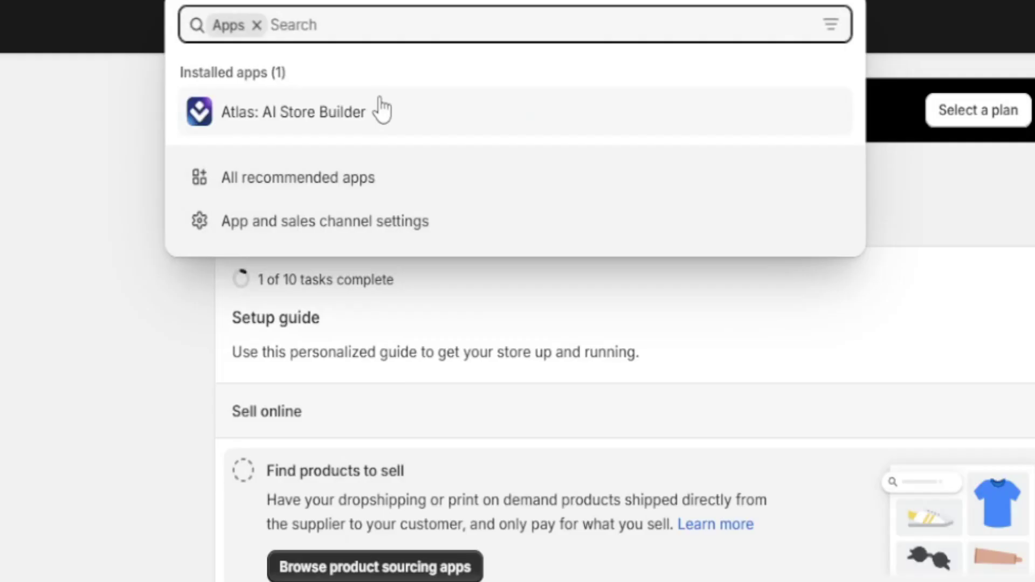
{"action": "left_click", "coordinate": [837, 119]}
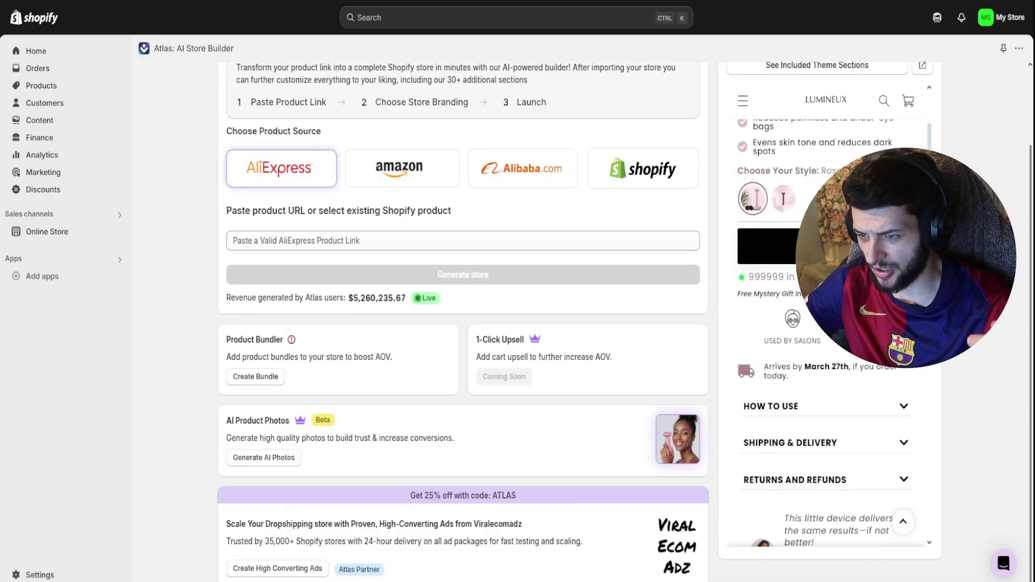
{"action": "scroll", "coordinate": [586, 273], "scroll_direction": "up", "scroll_amount": 5}
{"action": "left_click", "coordinate": [334, 86]}
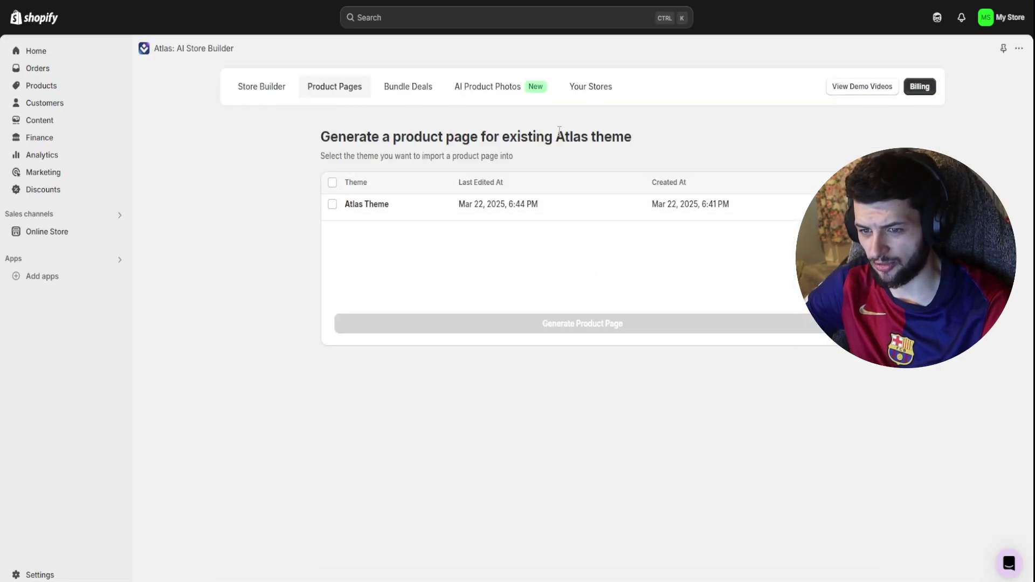
{"action": "left_click_drag", "start_coordinate": [630, 137], "coordinate": [391, 137]}
{"action": "left_click", "coordinate": [391, 138]}
- Choose Atlas Theme for a new product page and dismiss the product source prompt
{"action": "left_click", "coordinate": [332, 205]}
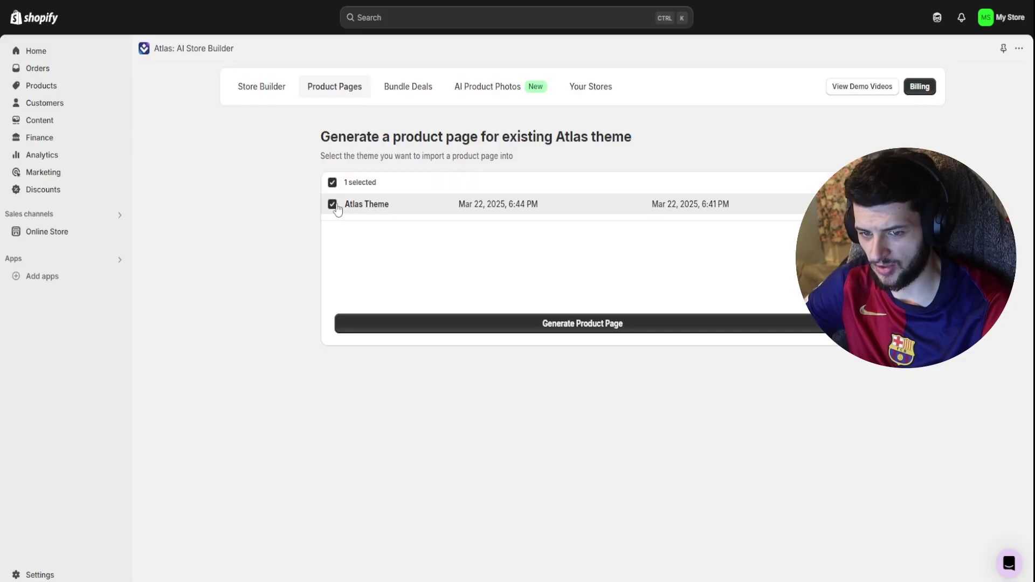
{"action": "left_click", "coordinate": [452, 323]}
{"action": "left_click", "coordinate": [486, 337]}
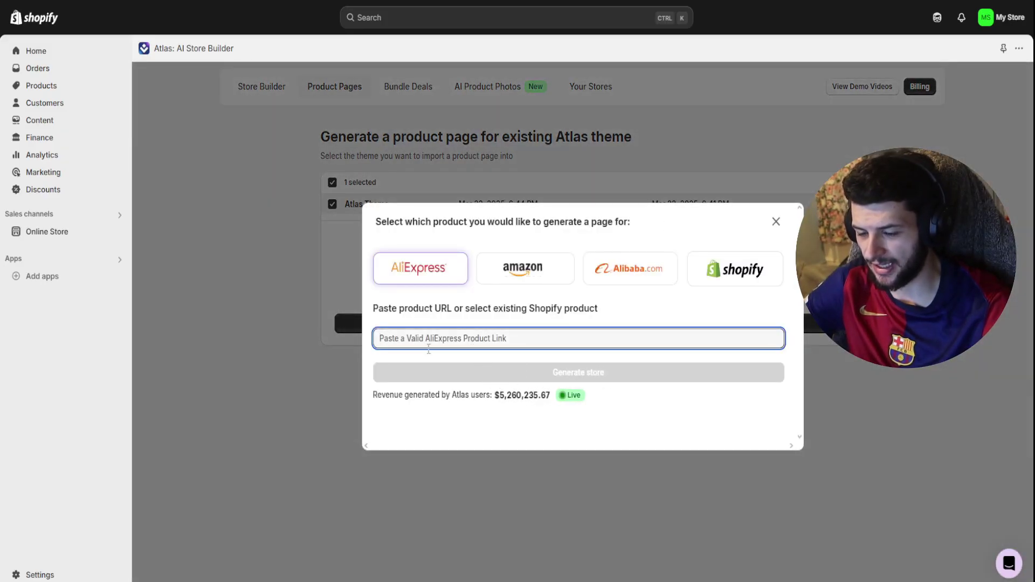
{"action": "left_click", "coordinate": [774, 222]}
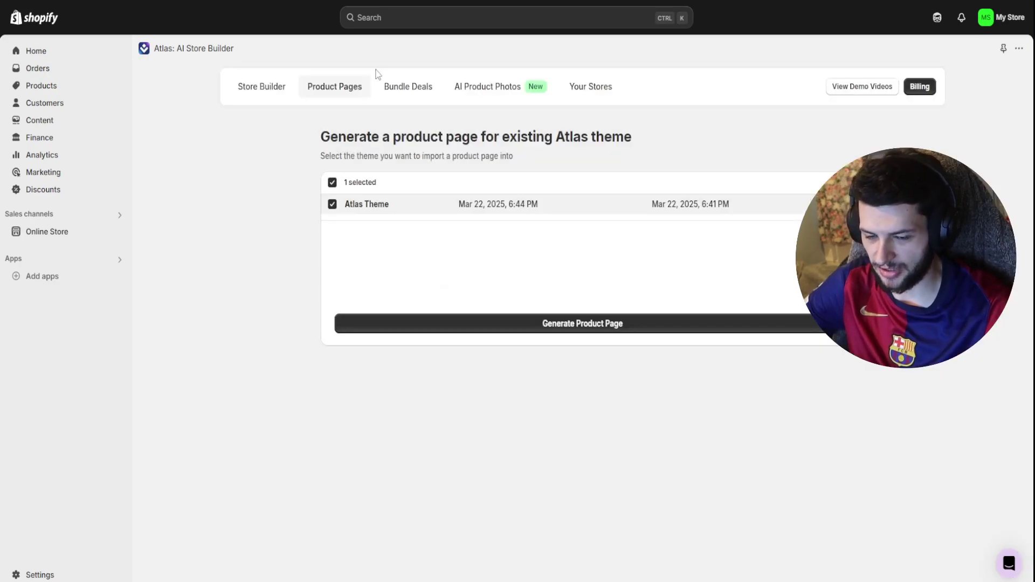
- Switch to the Bundle Deals section to view its empty dashboard
{"action": "left_click", "coordinate": [423, 91]}
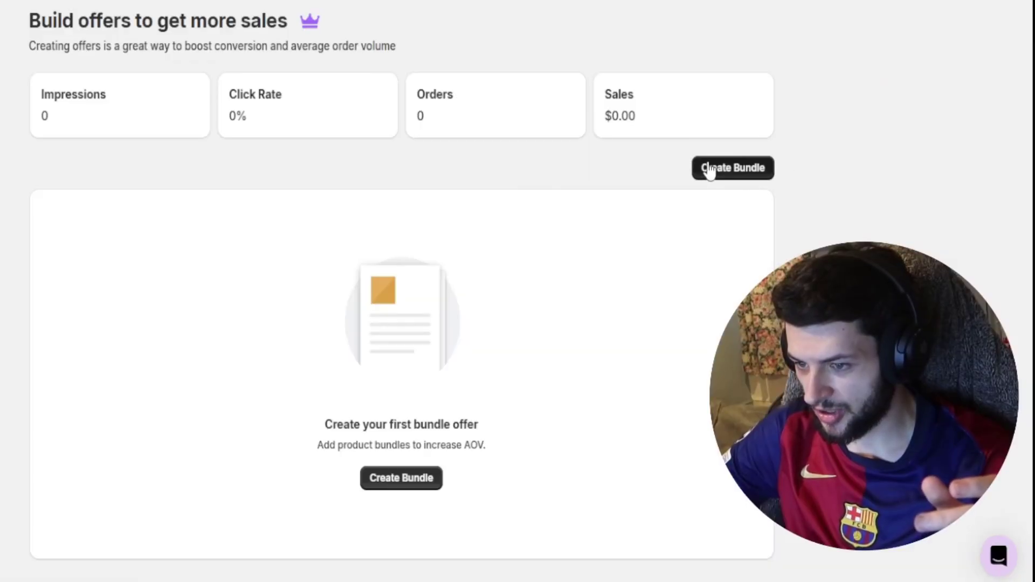
- Start a new bundle and try the Buy 1, Buy 2 and Buy 3 tiers in the preview
{"action": "left_click", "coordinate": [799, 287]}
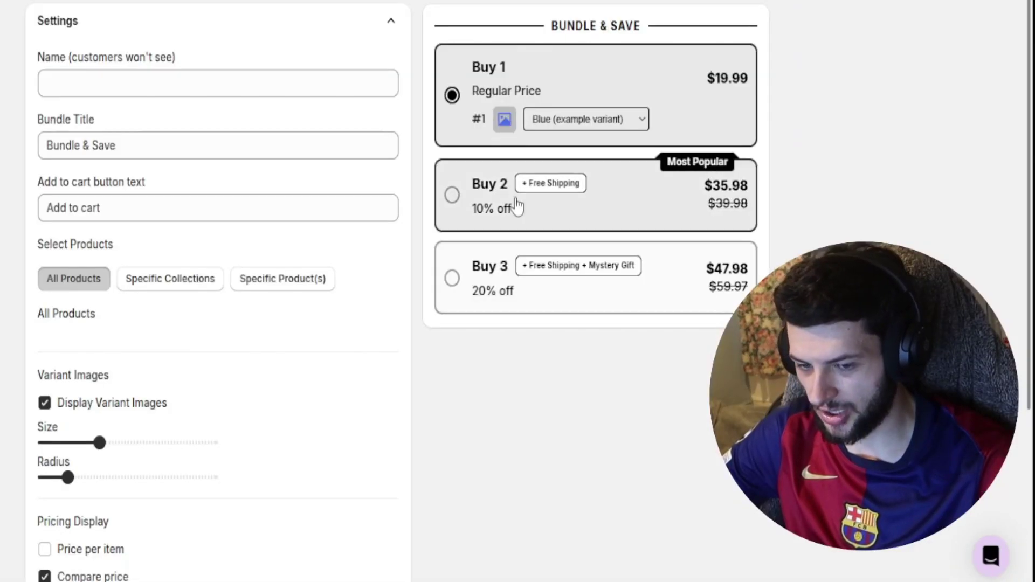
{"action": "left_click", "coordinate": [548, 204]}
{"action": "left_click", "coordinate": [678, 287]}
{"action": "left_click", "coordinate": [649, 87]}
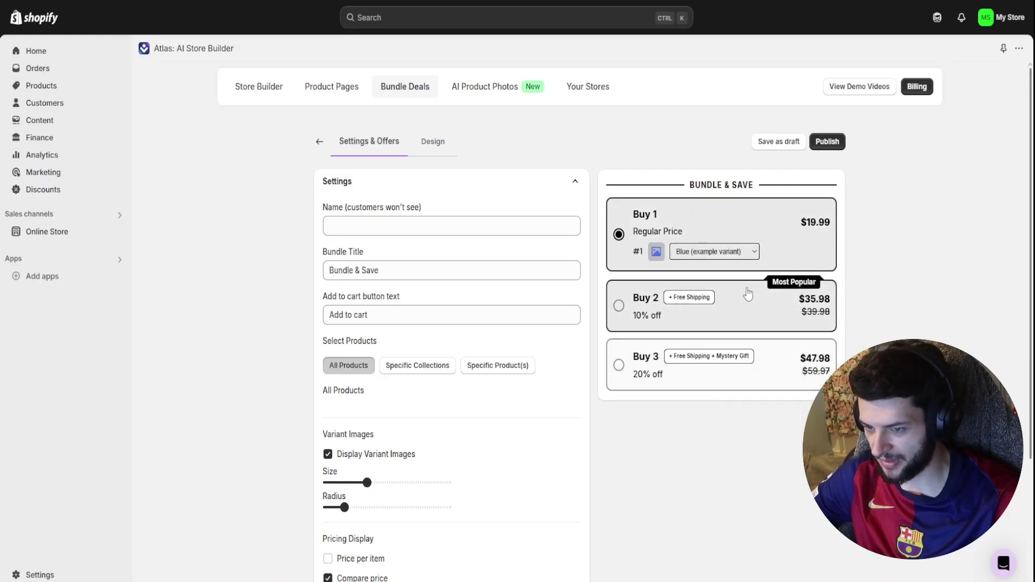
{"action": "left_click", "coordinate": [747, 294]}
{"action": "left_click", "coordinate": [760, 411]}
{"action": "left_click", "coordinate": [735, 231]}
- Name the bundle 'fff' and retitle it 'Bundle & Save - Buy More Save More!'
{"action": "left_click", "coordinate": [469, 224]}
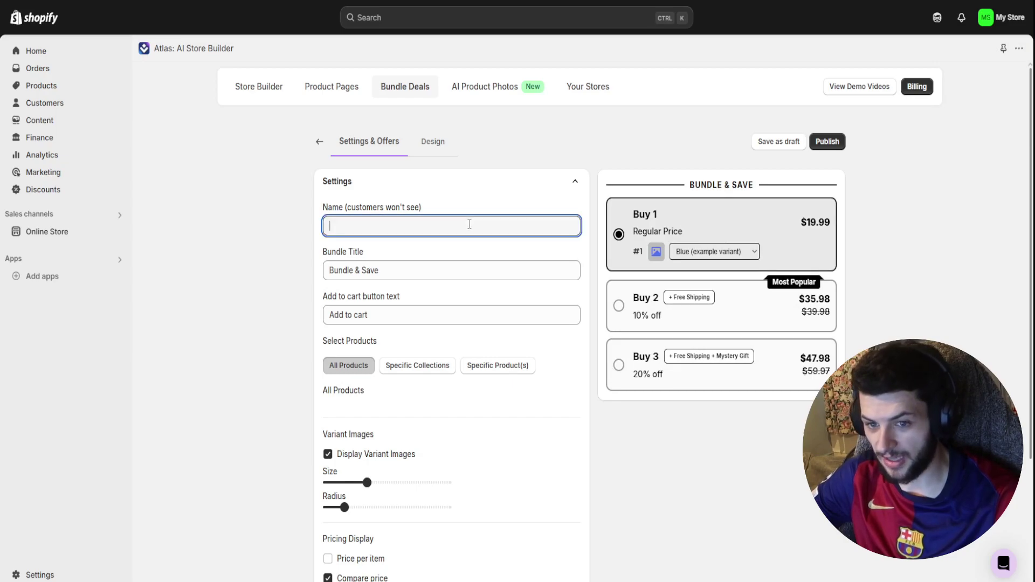
{"action": "type", "text": "fff"}
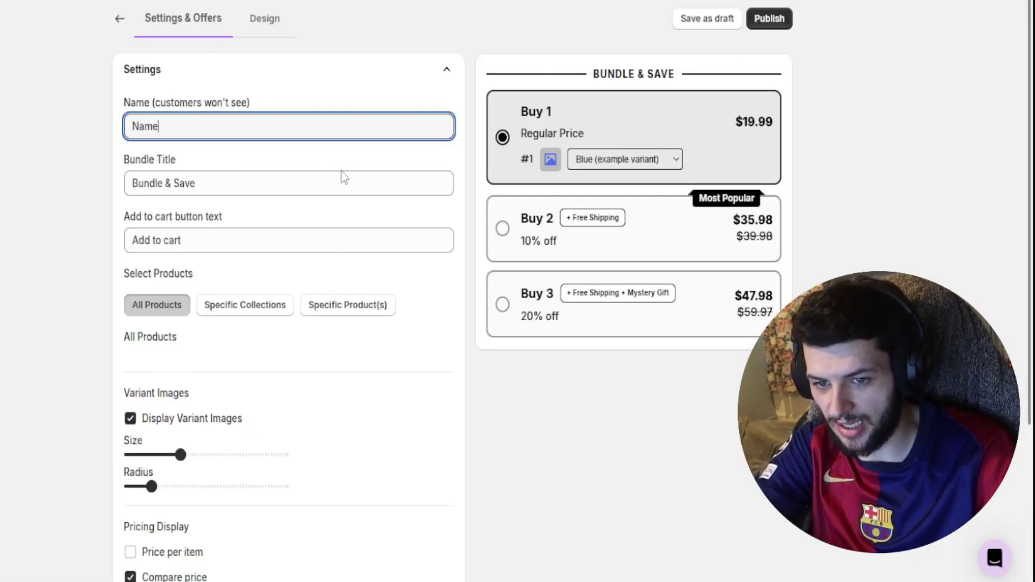
{"action": "key", "text": "Tab"}
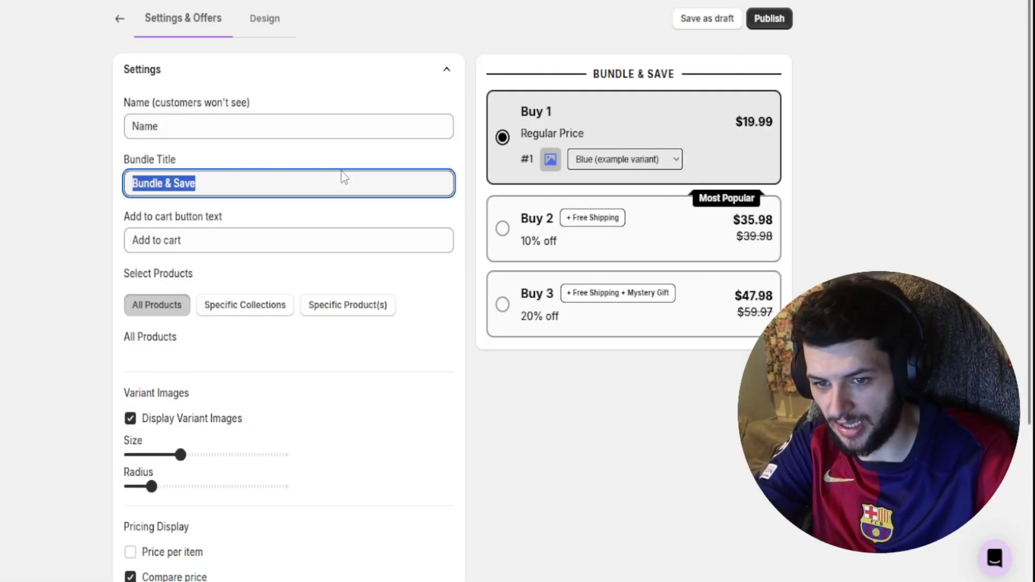
{"action": "key", "text": "End"}
{"action": "type", "text": "- Buy "}
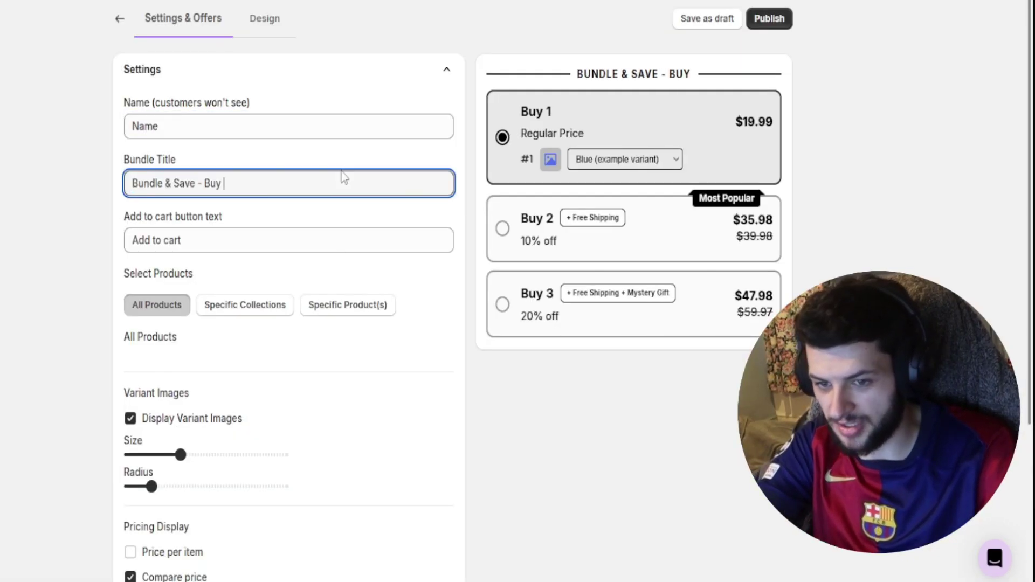
{"action": "type", "text": "More Save More!"}
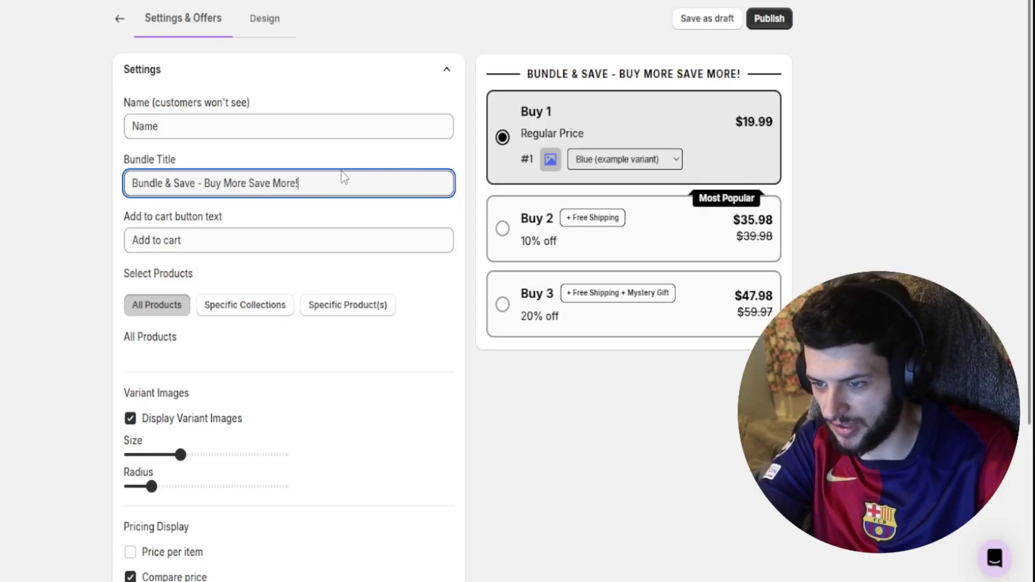
{"action": "left_click", "coordinate": [193, 228]}
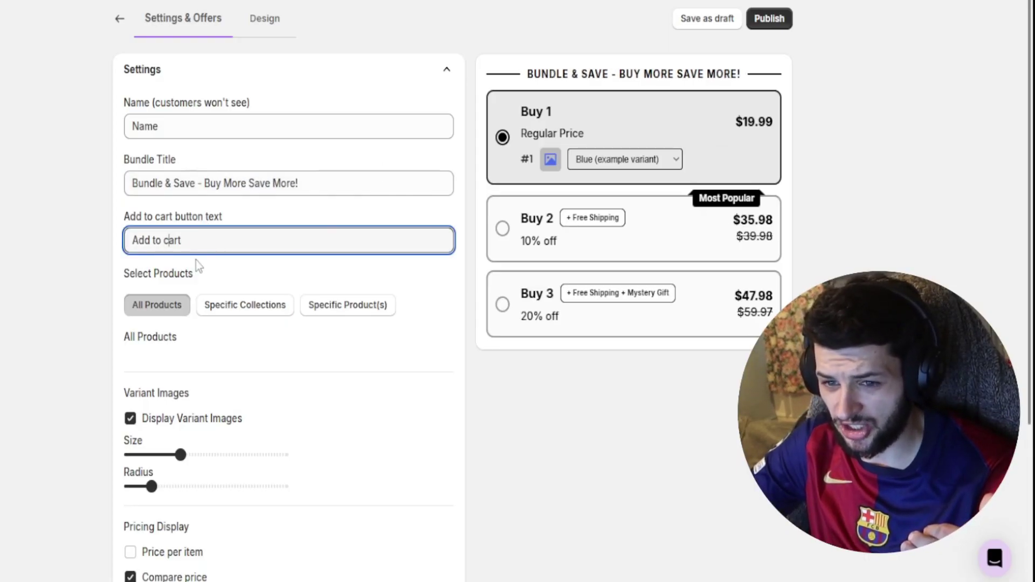
{"action": "left_click", "coordinate": [62, 224]}
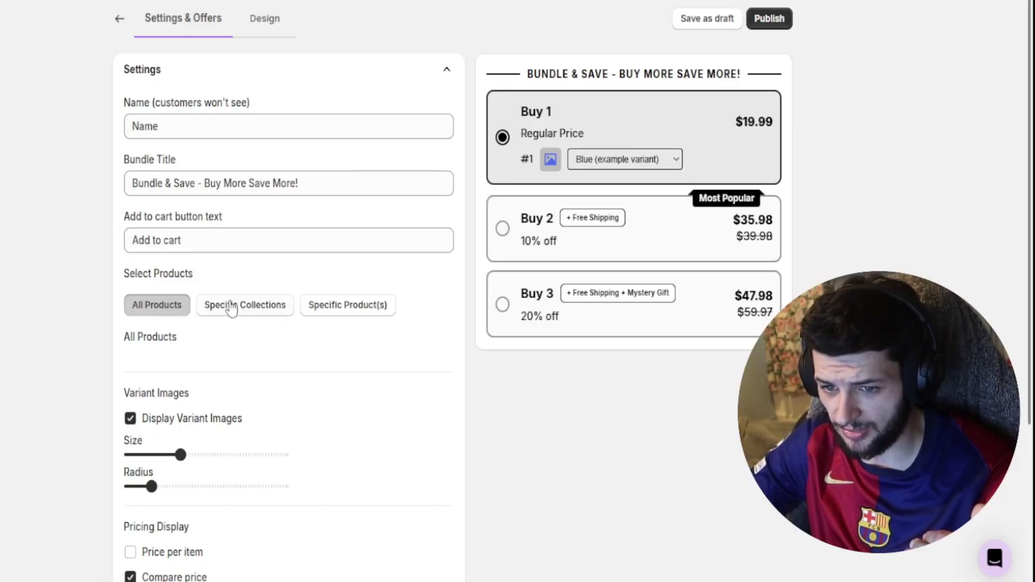
- Limit the bundle to the Crystal Smooth Eraser as its specific product
{"action": "scroll", "coordinate": [169, 307], "scroll_direction": "down", "scroll_amount": 1}
{"action": "left_click", "coordinate": [274, 241]}
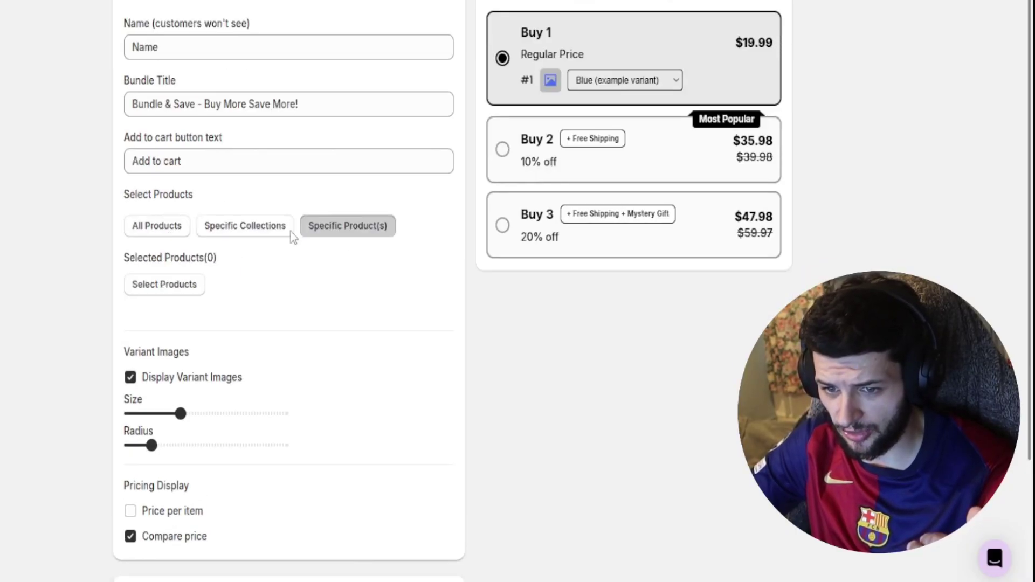
{"action": "left_click", "coordinate": [347, 227]}
{"action": "left_click", "coordinate": [197, 285]}
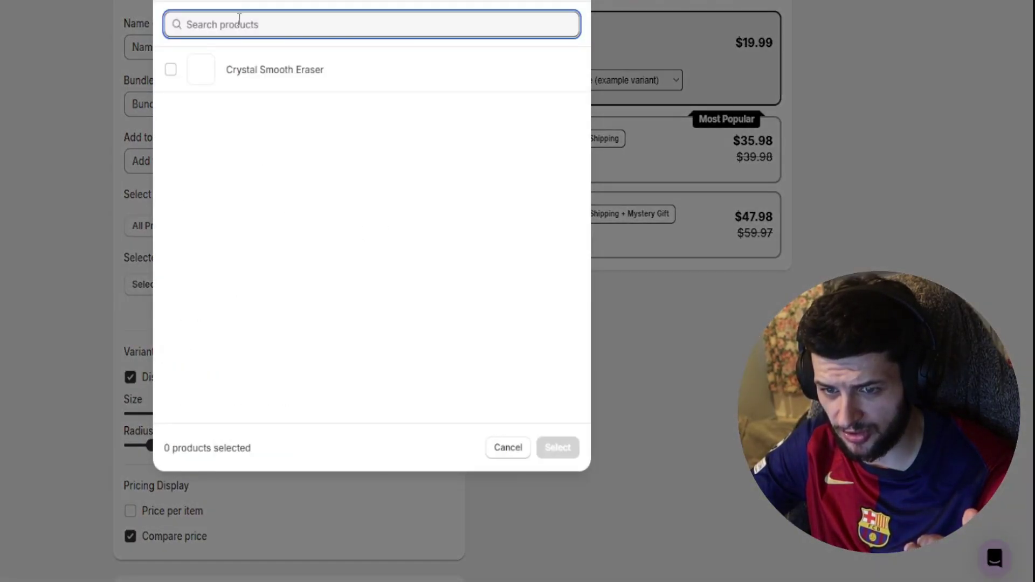
{"action": "left_click", "coordinate": [170, 69]}
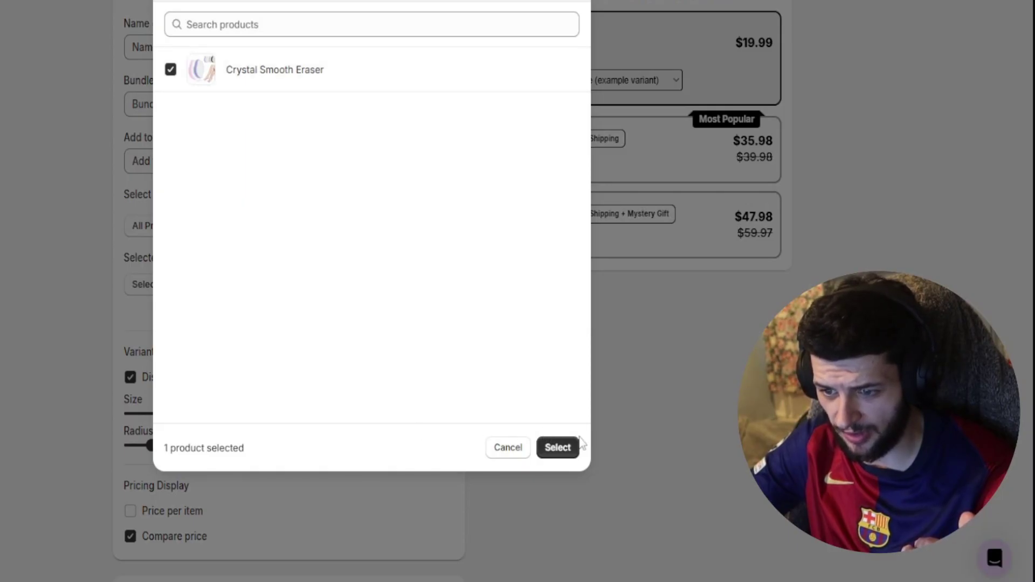
{"action": "left_click", "coordinate": [576, 445]}
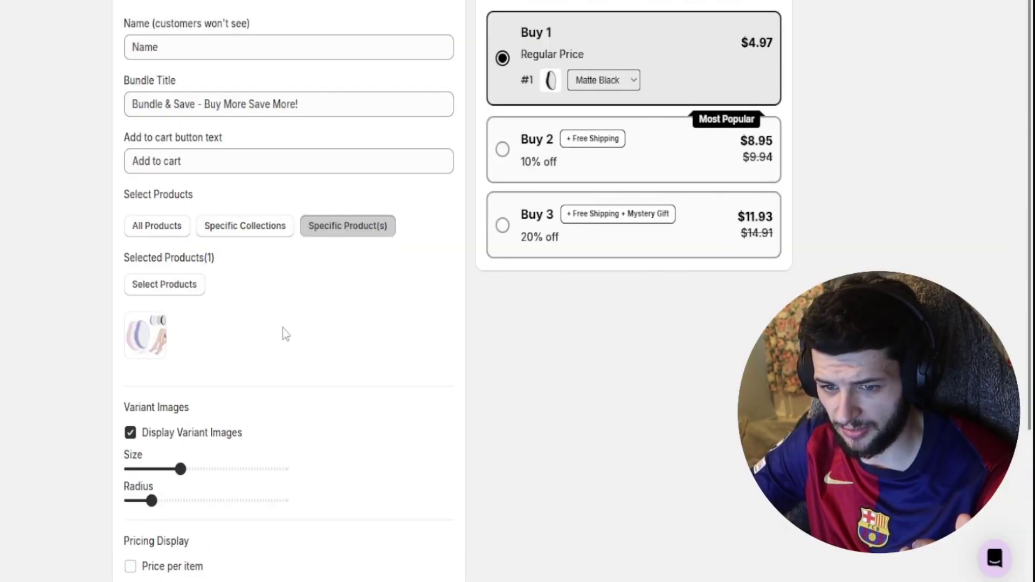
- Adjust variant image size and corner rounding, keeping crossed-out compare prices on
{"action": "scroll", "coordinate": [291, 328], "scroll_direction": "down", "scroll_amount": 3}
{"action": "mouse_move", "coordinate": [179, 309]}
{"action": "left_mouse_down"}
{"action": "mouse_move", "coordinate": [256, 310]}
{"action": "mouse_move", "coordinate": [193, 310]}
{"action": "left_mouse_up"}
{"action": "left_click_drag", "start_coordinate": [151, 342], "coordinate": [182, 341]}
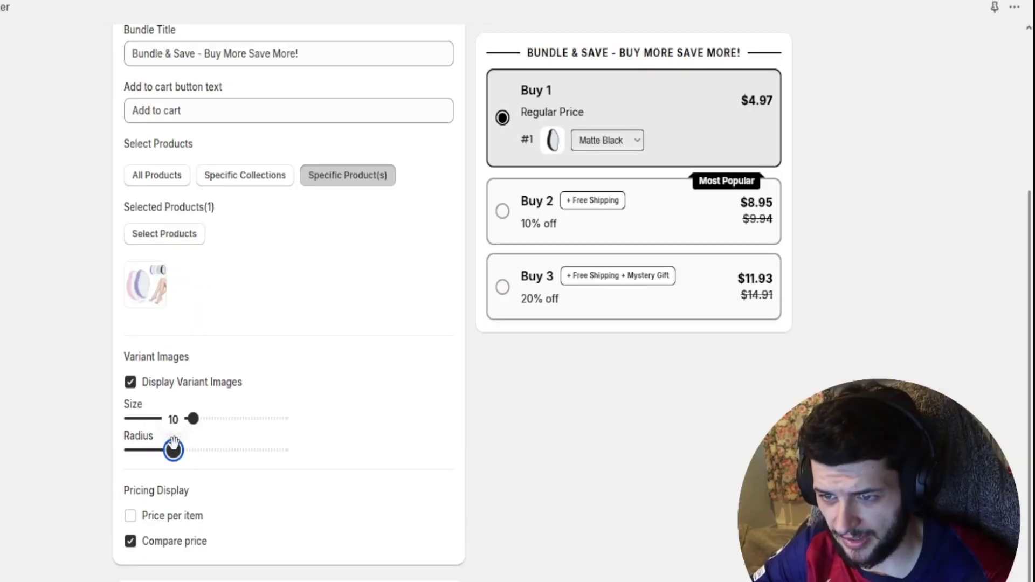
{"action": "left_click_drag", "start_coordinate": [173, 442], "coordinate": [173, 443]}
{"action": "scroll", "coordinate": [226, 473], "scroll_direction": "down", "scroll_amount": 1}
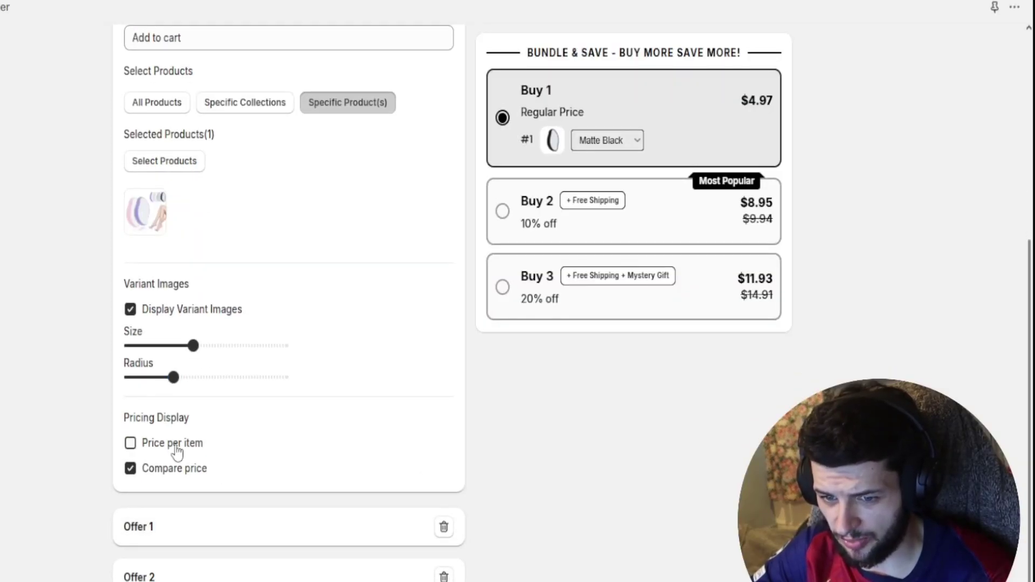
{"action": "left_click", "coordinate": [178, 472]}
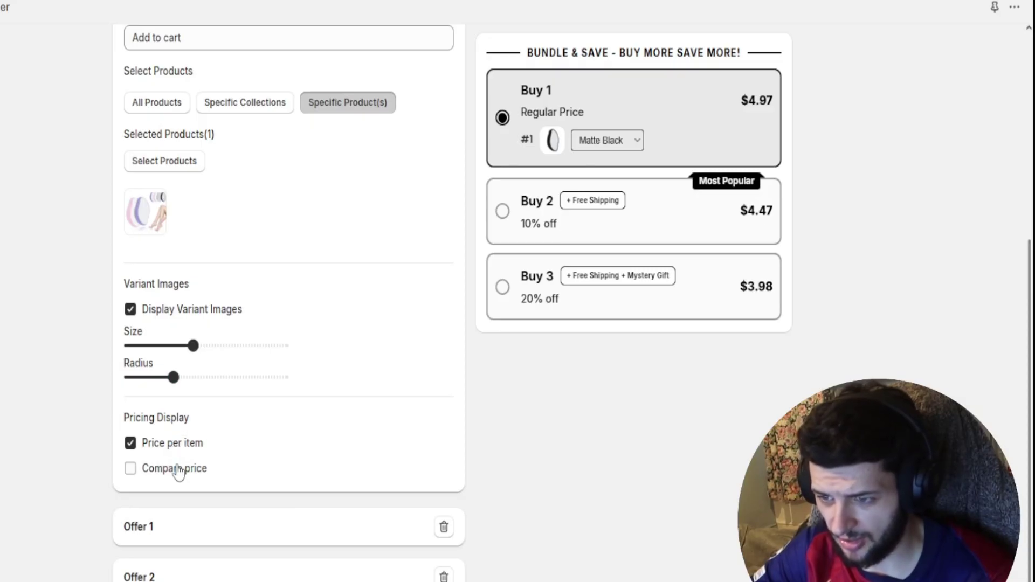
{"action": "left_click", "coordinate": [166, 474]}
- Set the Buy 1 offer quantity to 1
{"action": "left_click", "coordinate": [166, 531]}
{"action": "scroll", "coordinate": [166, 531], "scroll_direction": "down", "scroll_amount": 3}
{"action": "left_click", "coordinate": [213, 350]}
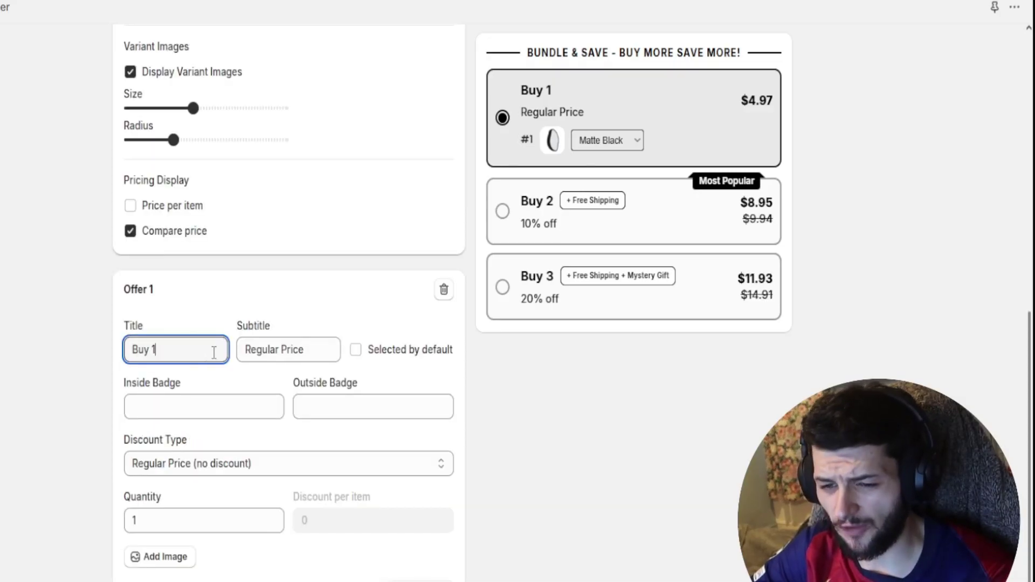
{"action": "left_click", "coordinate": [270, 350]}
{"action": "left_click", "coordinate": [180, 353]}
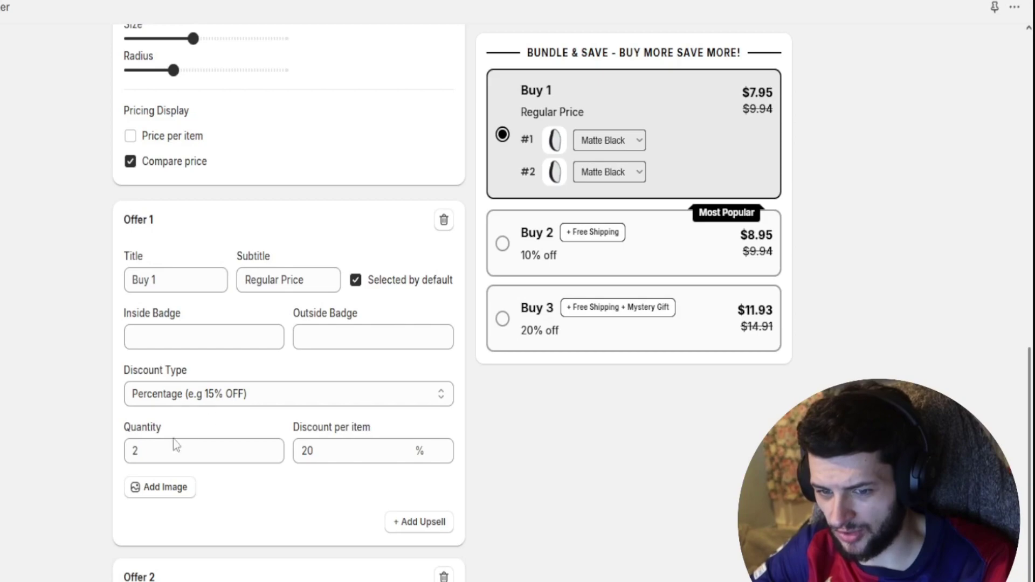
{"action": "left_click", "coordinate": [179, 450]}
{"action": "key", "text": "BackSpace"}
{"action": "type", "text": "1"}
{"action": "left_click", "coordinate": [667, 123]}
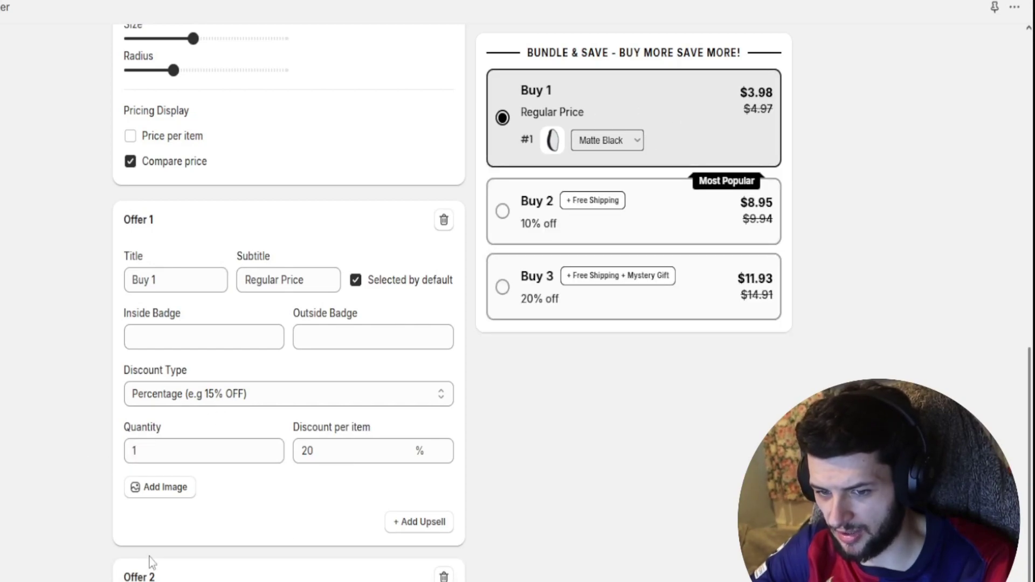
- Give the Buy 2 offer a 20% per-item percentage discount
{"action": "left_click", "coordinate": [157, 574]}
{"action": "left_click", "coordinate": [267, 329]}
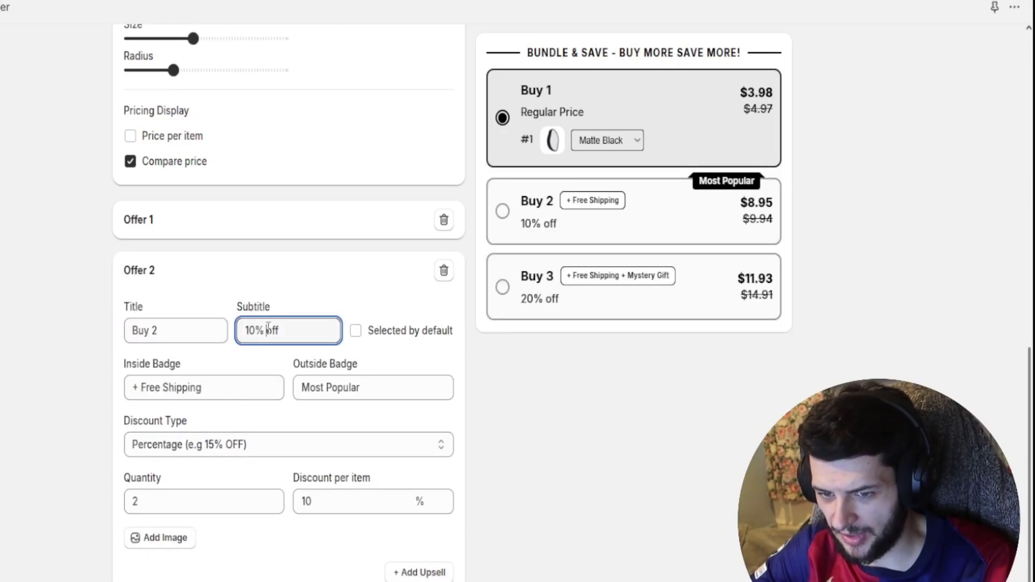
{"action": "left_click", "coordinate": [170, 444]}
{"action": "left_click", "coordinate": [150, 506]}
{"action": "double_click", "coordinate": [301, 501]}
{"action": "type", "text": "2"}
{"action": "left_click", "coordinate": [67, 350]}
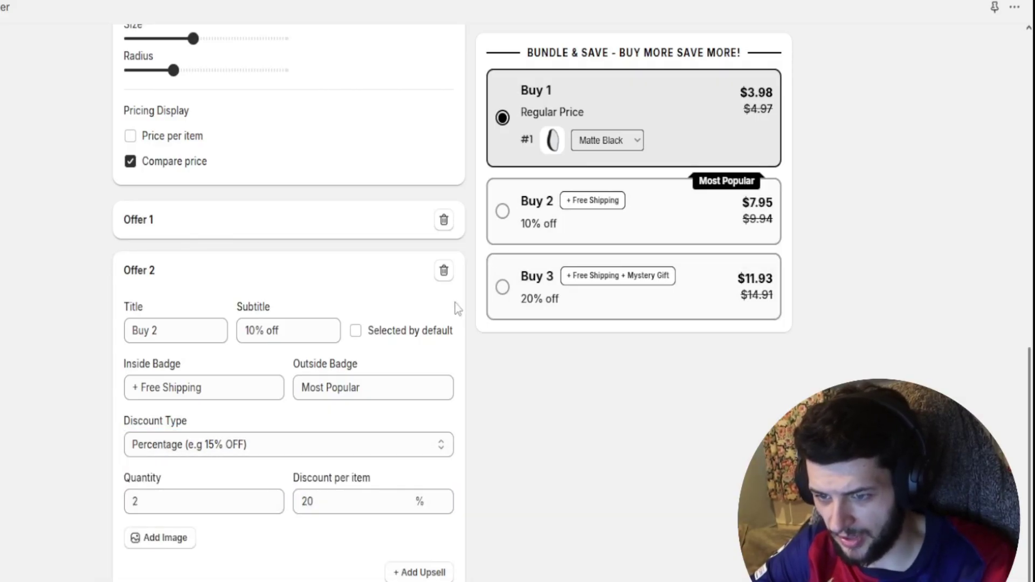
{"action": "left_click", "coordinate": [181, 495]}
{"action": "left_click", "coordinate": [217, 445]}
{"action": "left_click", "coordinate": [306, 377]}
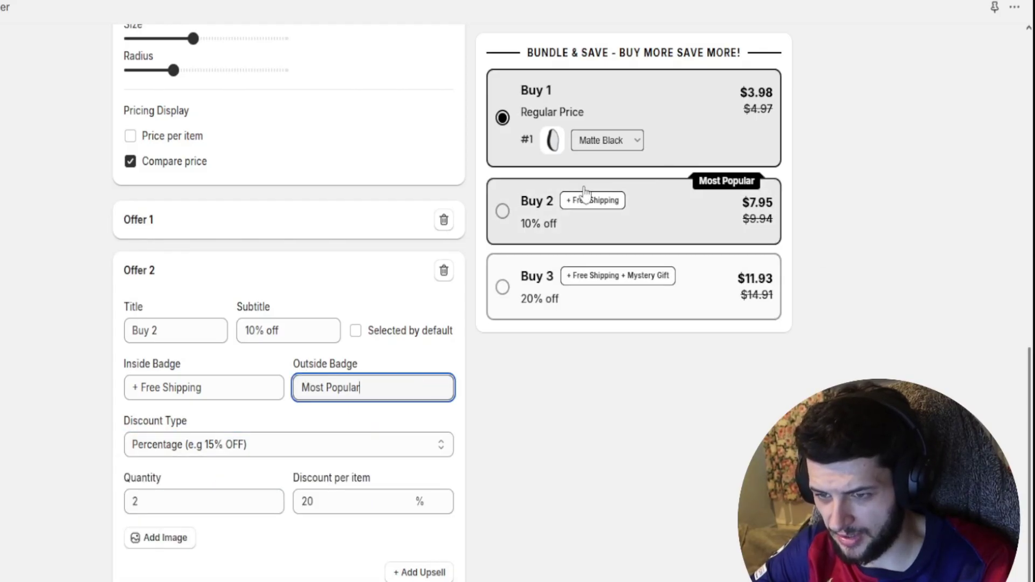
- Change the Buy 2 inside badge to '+ Free Gift' and add an upsell offer
{"action": "left_click_drag", "start_coordinate": [227, 387], "coordinate": [79, 386]}
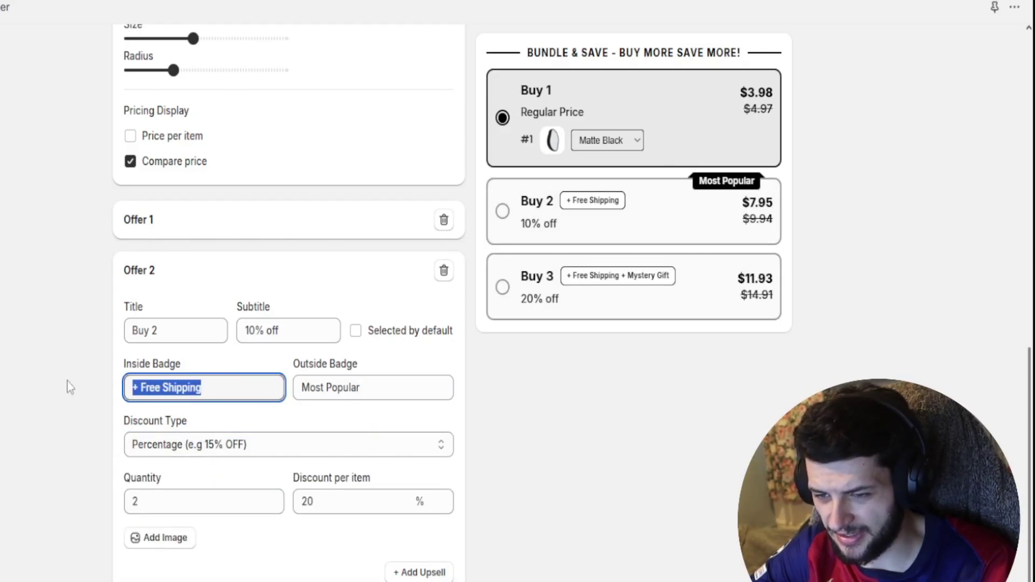
{"action": "type", "text": "Gift"}
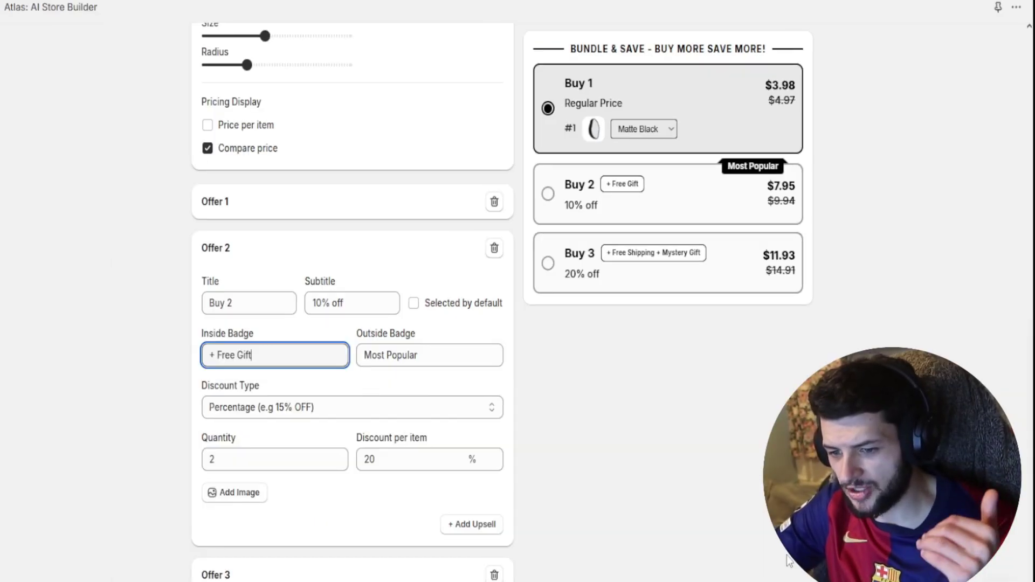
{"action": "left_click", "coordinate": [555, 553]}
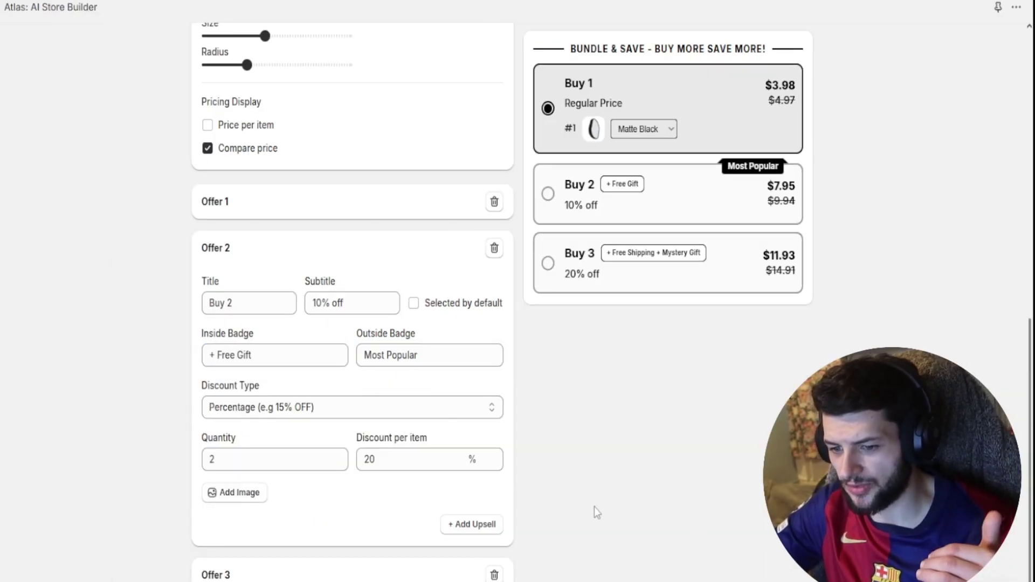
{"action": "left_click", "coordinate": [459, 538]}
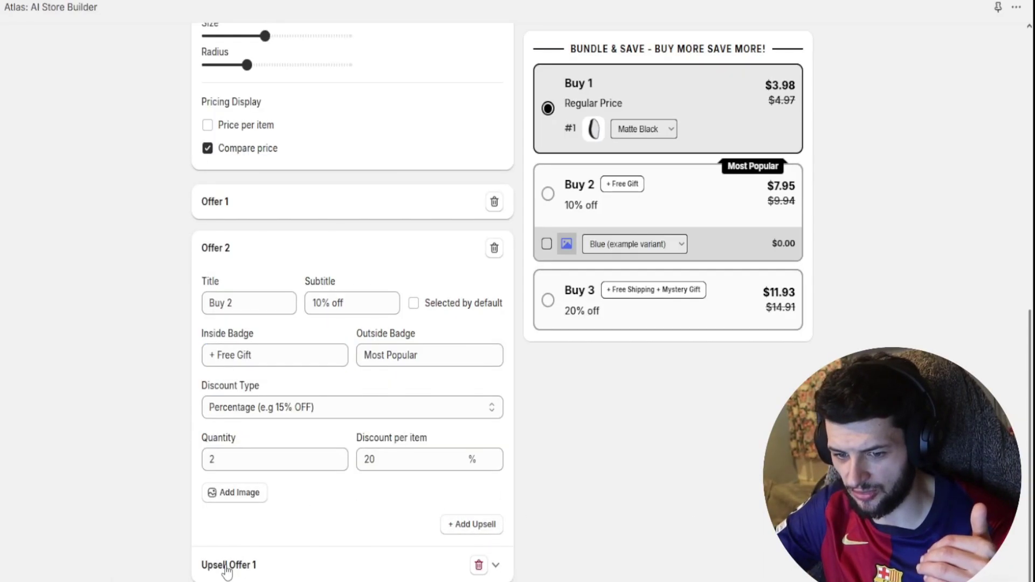
{"action": "left_click", "coordinate": [227, 569]}
{"action": "scroll", "coordinate": [282, 503], "scroll_direction": "down", "scroll_amount": 5}
{"action": "left_click", "coordinate": [342, 295]}
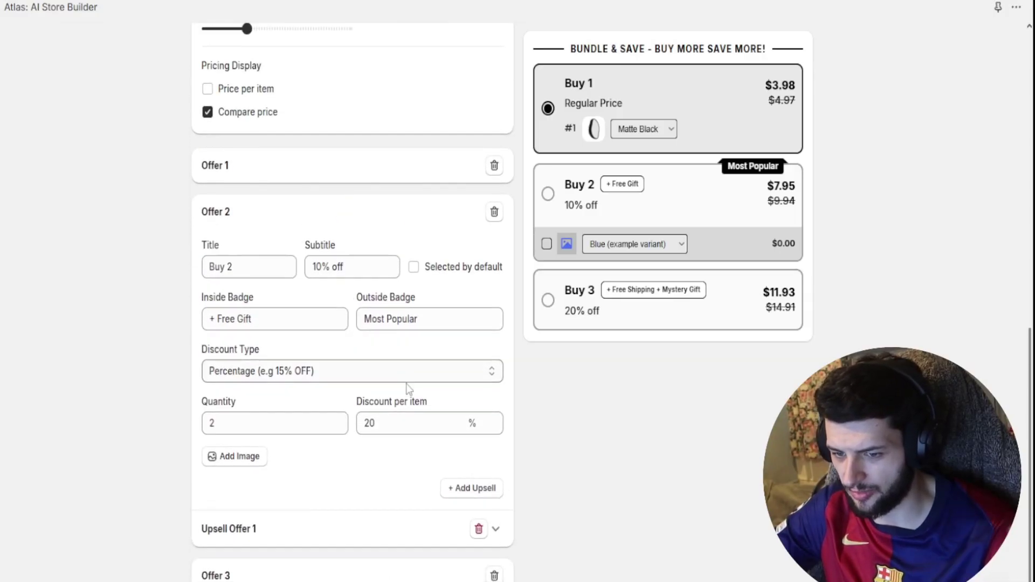
{"action": "scroll", "coordinate": [426, 396], "scroll_direction": "up", "scroll_amount": 10}
- Set the bundle design's line accent colour to bright red ff0202, then go to AI Product Photos
{"action": "left_click", "coordinate": [330, 115]}
{"action": "left_click", "coordinate": [212, 190]}
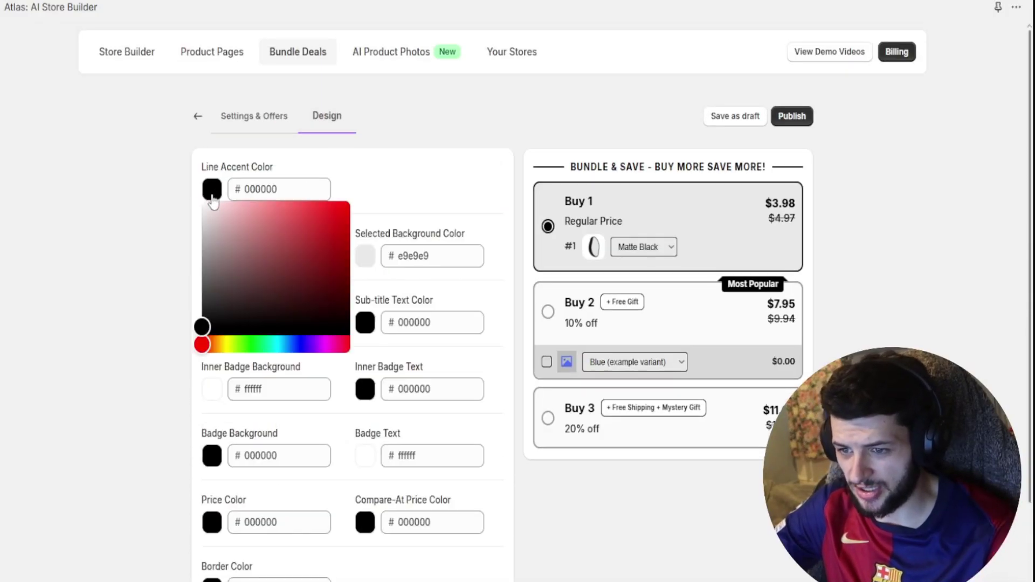
{"action": "left_click", "coordinate": [349, 202]}
{"action": "left_click", "coordinate": [628, 73]}
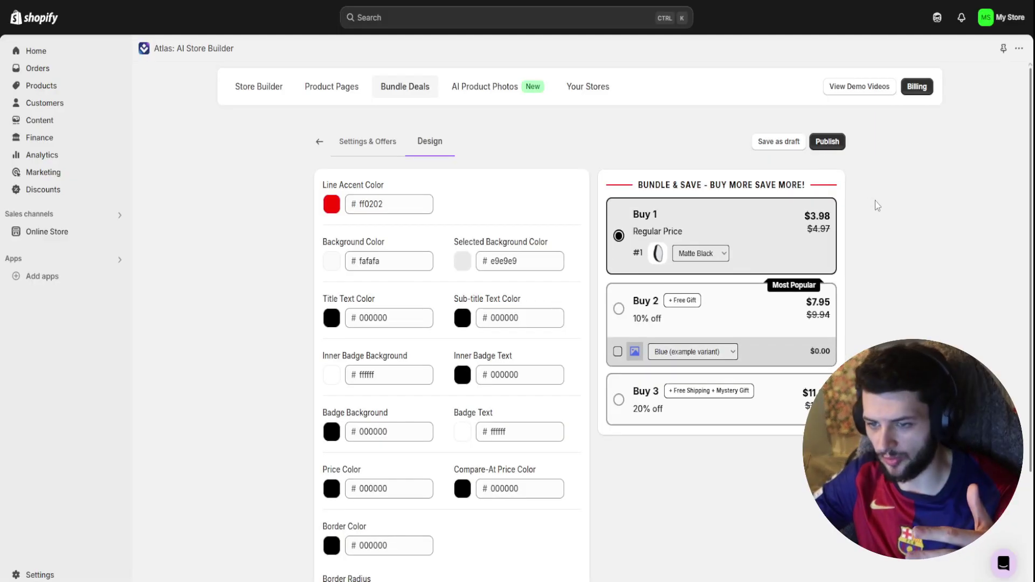
{"action": "left_click", "coordinate": [495, 86]}
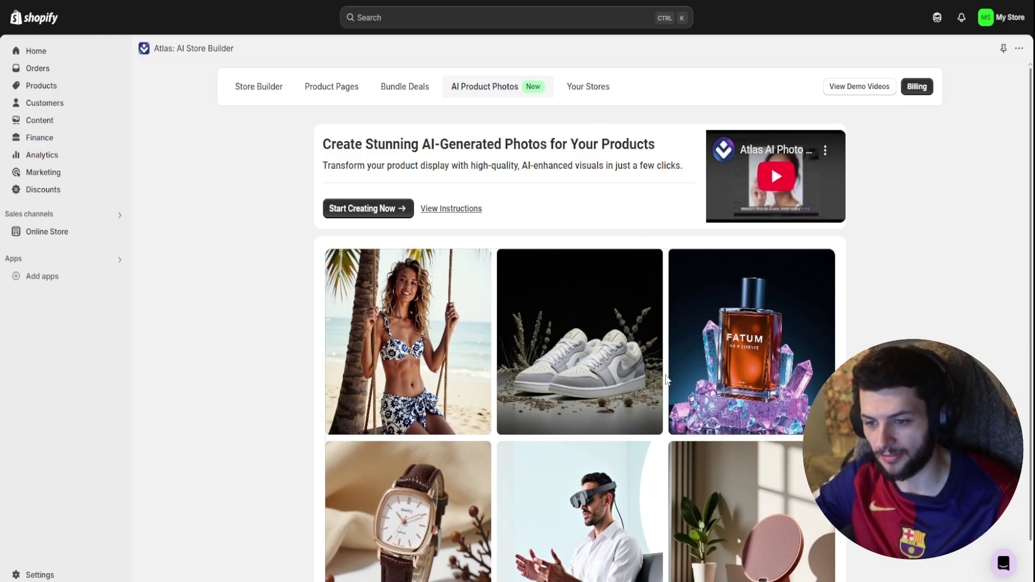
- Inspect the gallery's swing, shoes, perfume, watch and VR photos through their right-click menus
{"action": "scroll", "coordinate": [444, 329], "scroll_direction": "down", "scroll_amount": 1}
{"action": "right_click", "coordinate": [380, 236]}
{"action": "left_click", "coordinate": [394, 252]}
{"action": "right_click", "coordinate": [592, 273]}
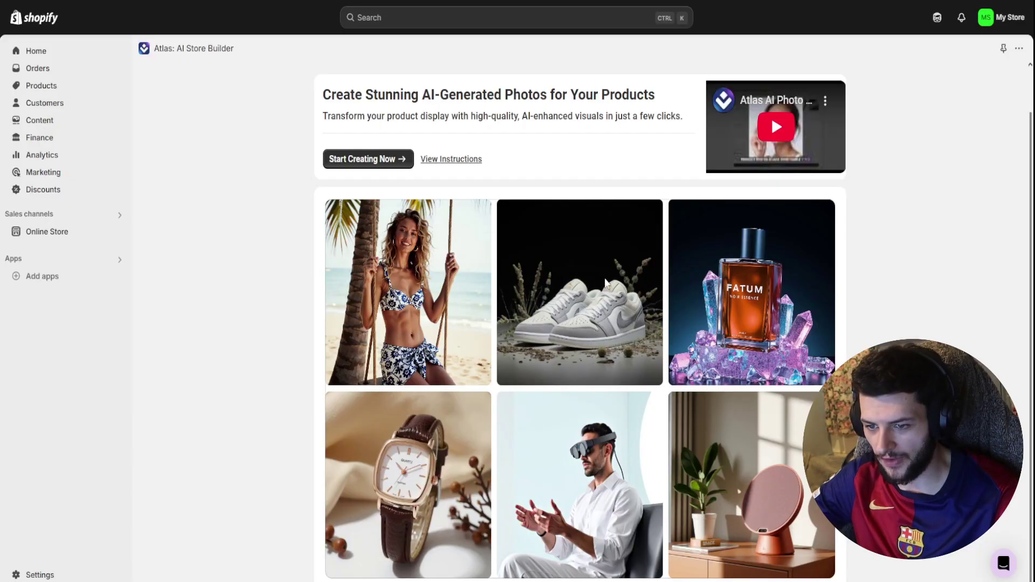
{"action": "right_click", "coordinate": [716, 295]}
{"action": "left_click", "coordinate": [720, 298]}
{"action": "right_click", "coordinate": [414, 446]}
{"action": "left_click", "coordinate": [508, 157]}
{"action": "right_click", "coordinate": [595, 411]}
{"action": "left_click", "coordinate": [667, 138]}
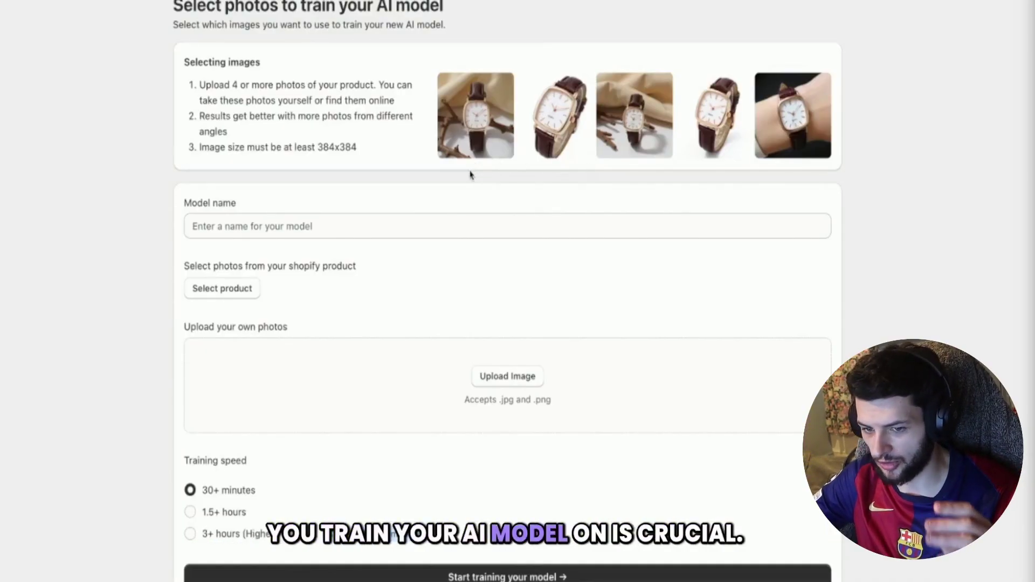
- Enter 'Slides' as the new AI model's name
{"action": "left_click", "coordinate": [300, 225]}
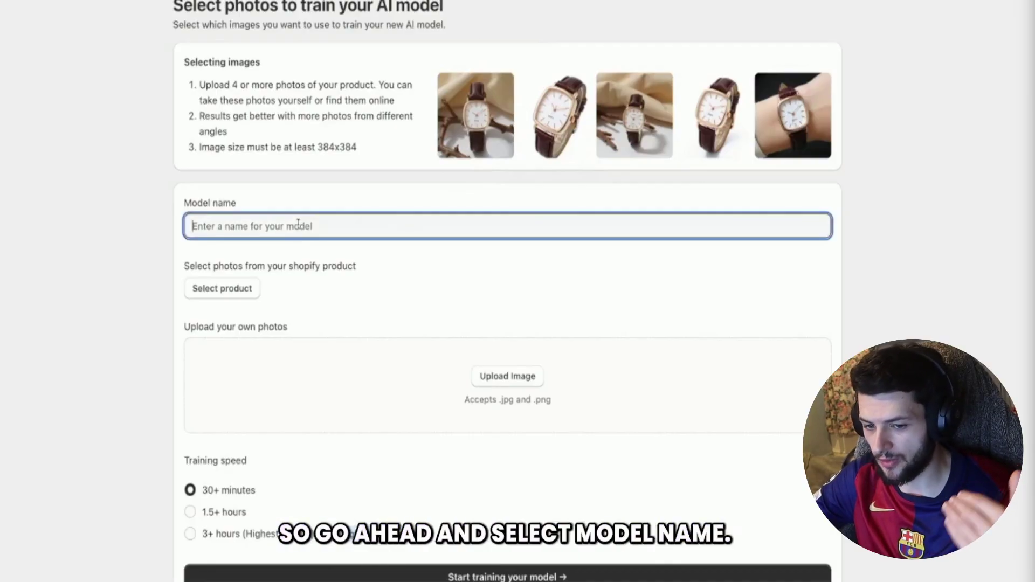
{"action": "type", "text": "Slides"}
{"action": "left_click", "coordinate": [331, 210]}
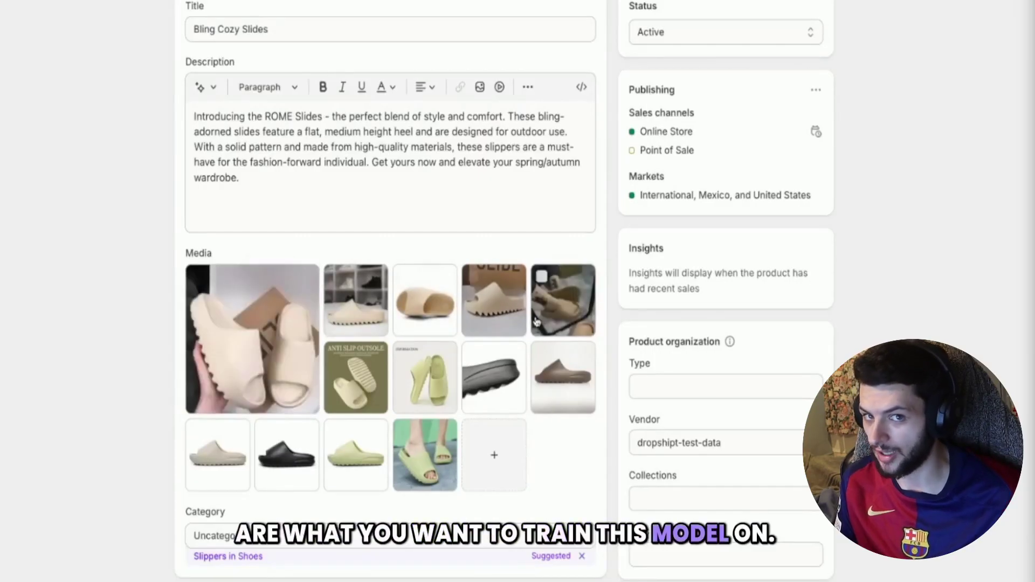
- Reorder the black slide photo in the media grid and preview the anti-slip slide photo full size
{"action": "mouse_move", "coordinate": [499, 380]}
{"action": "left_mouse_down"}
{"action": "mouse_move", "coordinate": [508, 392]}
{"action": "mouse_move", "coordinate": [388, 385]}
{"action": "mouse_move", "coordinate": [525, 388]}
{"action": "mouse_move", "coordinate": [501, 382]}
{"action": "left_mouse_up"}
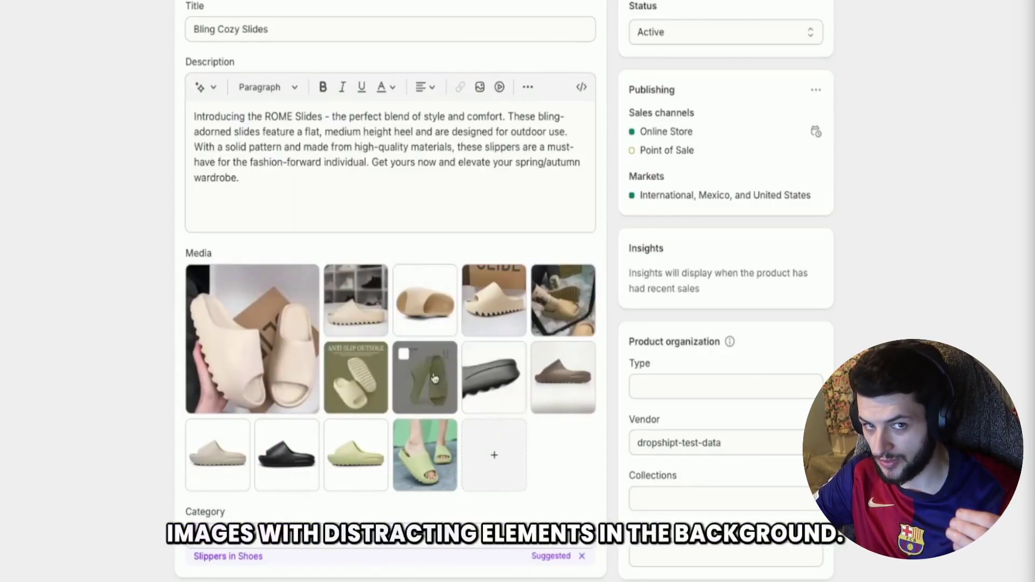
{"action": "left_click", "coordinate": [360, 391]}
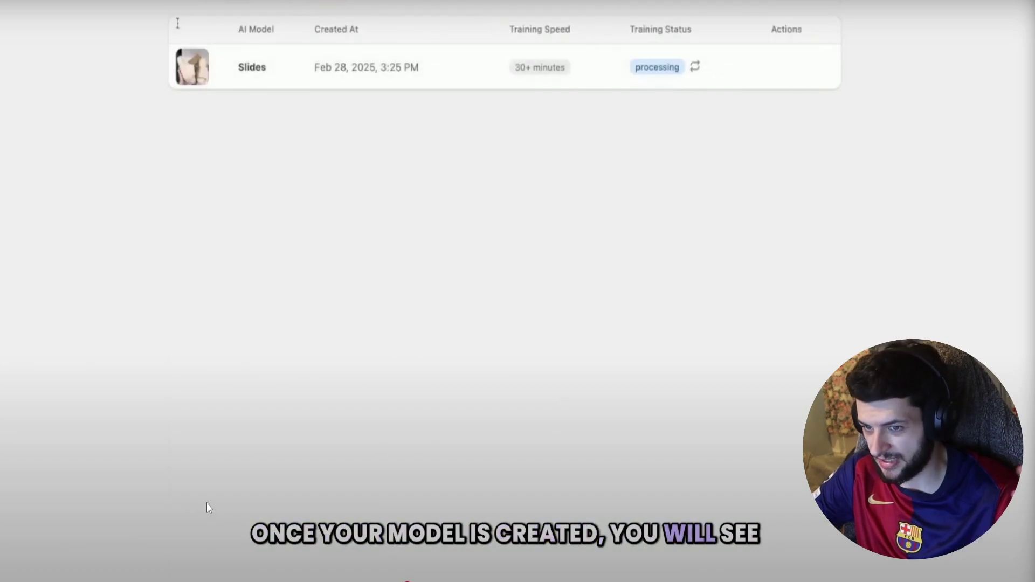
- Drag the bottom slider in the generator for the Slides model's product photos
{"action": "left_click_drag", "start_coordinate": [412, 581], "coordinate": [498, 580]}
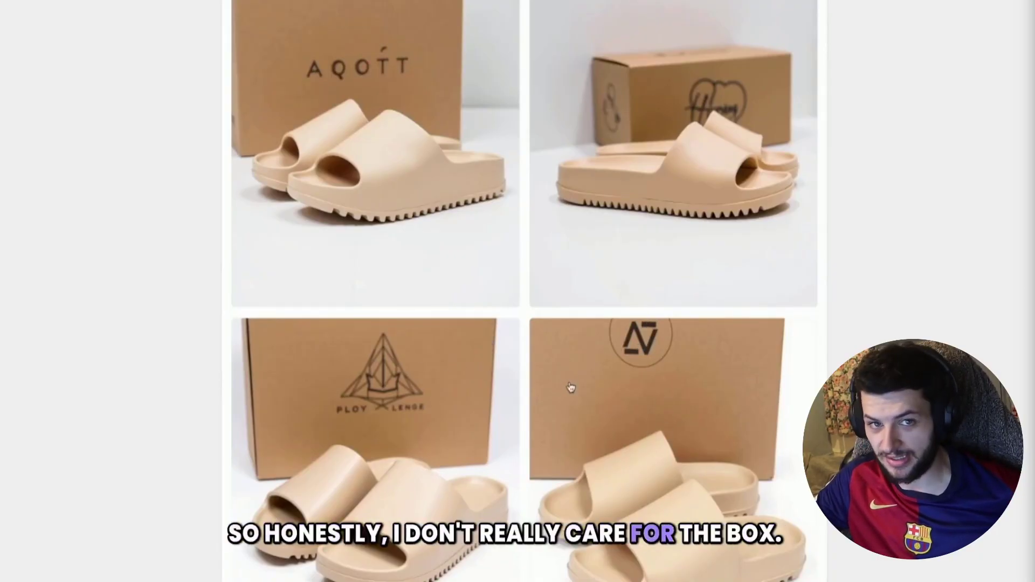
- Select all four generated beige-slide photos and view them among the saved product images
{"action": "left_click", "coordinate": [404, 224]}
{"action": "left_click", "coordinate": [673, 215]}
{"action": "left_click", "coordinate": [674, 431]}
{"action": "left_click", "coordinate": [436, 471]}
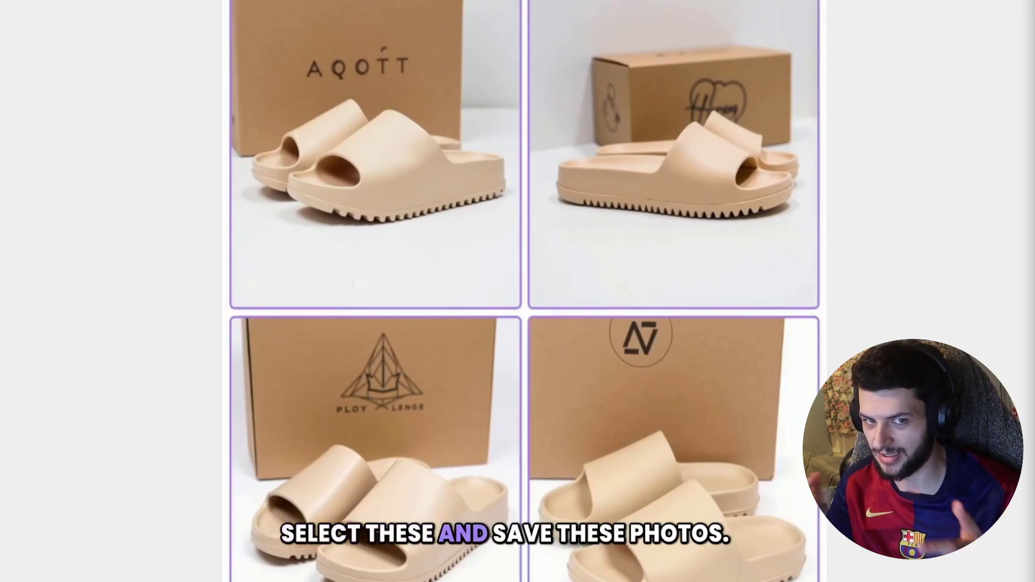
{"action": "scroll", "coordinate": [563, 480], "scroll_direction": "up", "scroll_amount": 3}
{"action": "scroll", "coordinate": [564, 480], "scroll_direction": "down", "scroll_amount": 4}
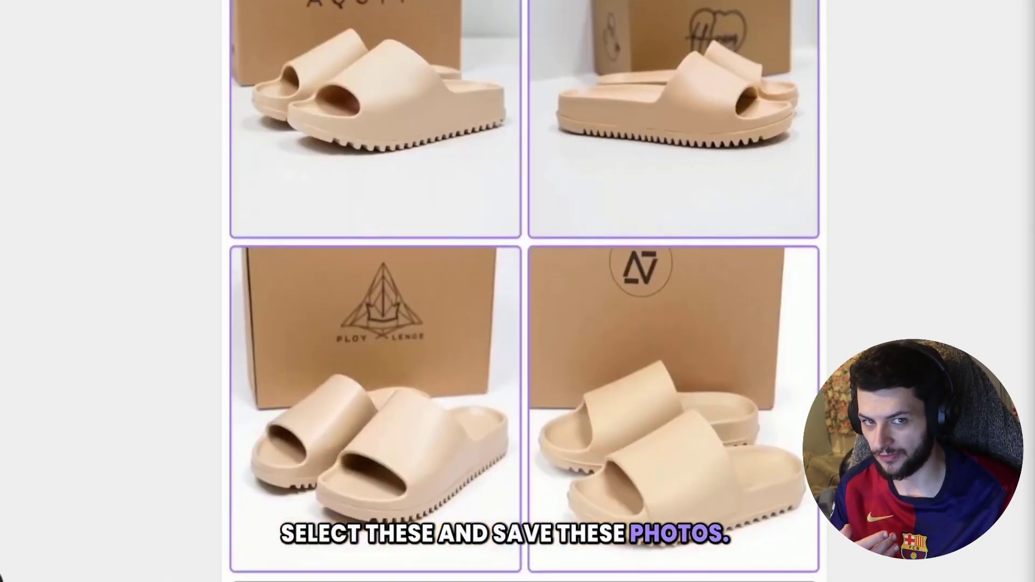
{"action": "scroll", "coordinate": [518, 386], "scroll_direction": "up", "scroll_amount": 10}
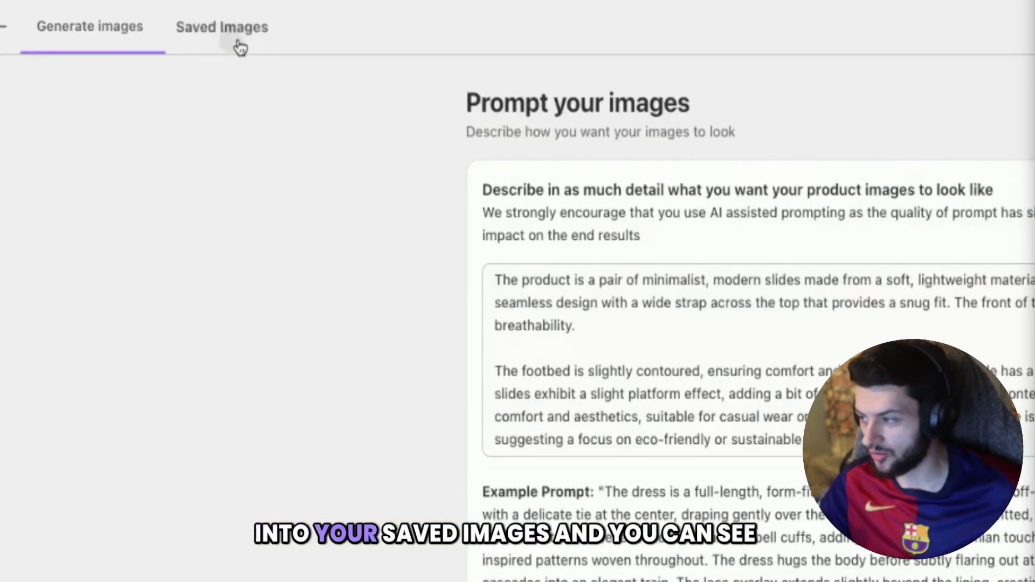
{"action": "left_click", "coordinate": [240, 43]}
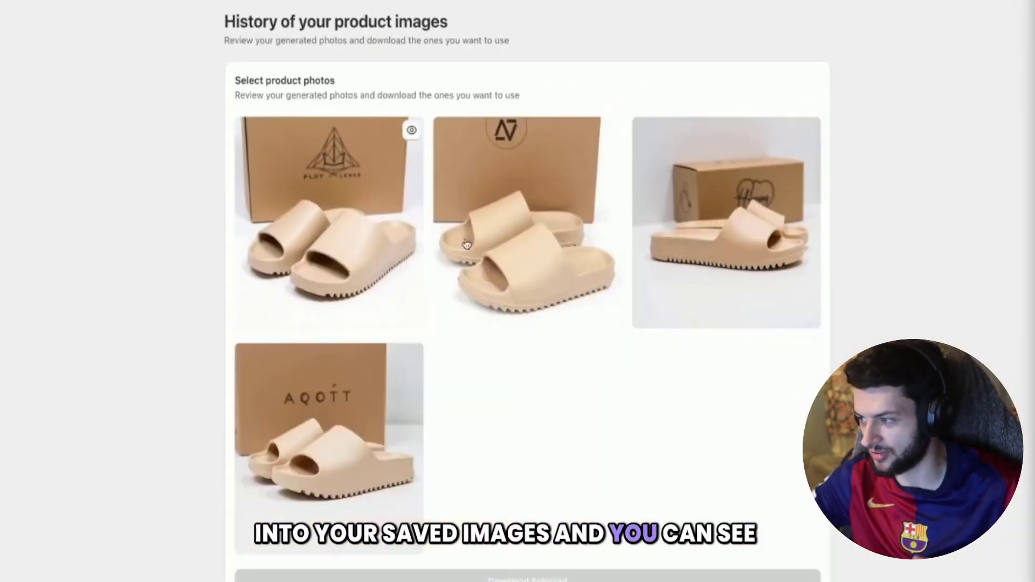